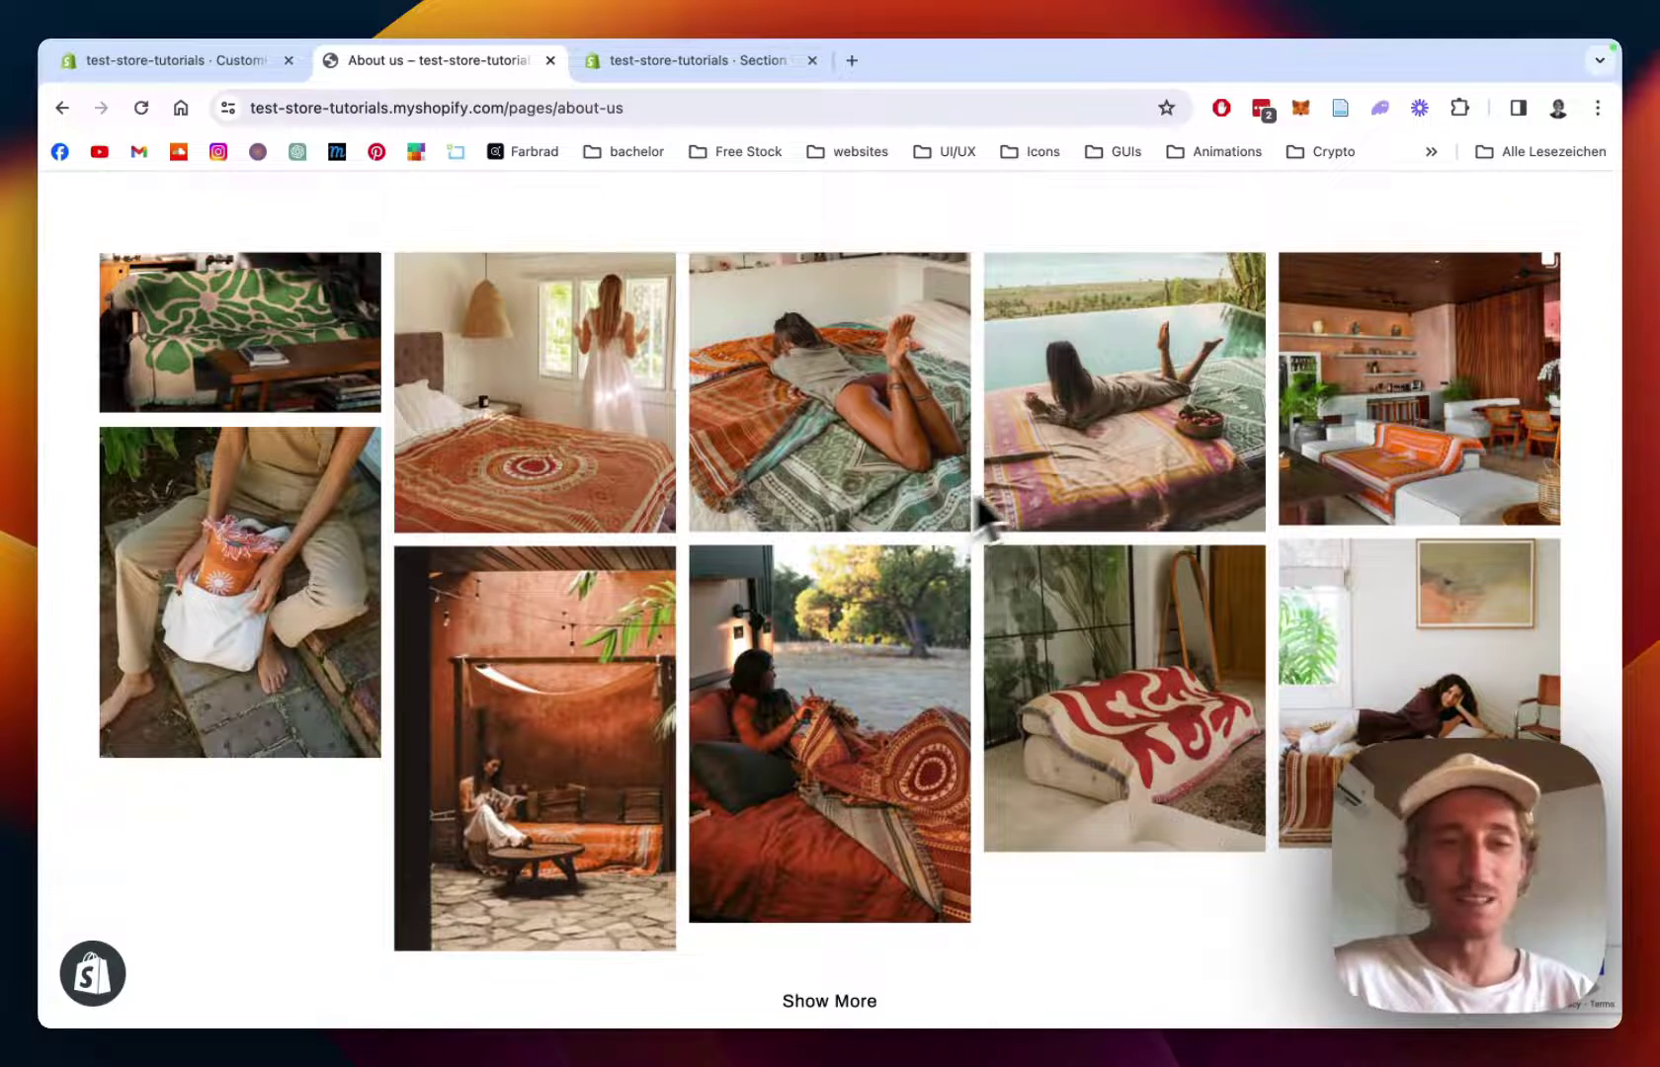
scroll(759, 520, up, 1)
scroll(760, 520, up, 3)
scroll(759, 521, up, 2)
scroll(765, 545, up, 4)
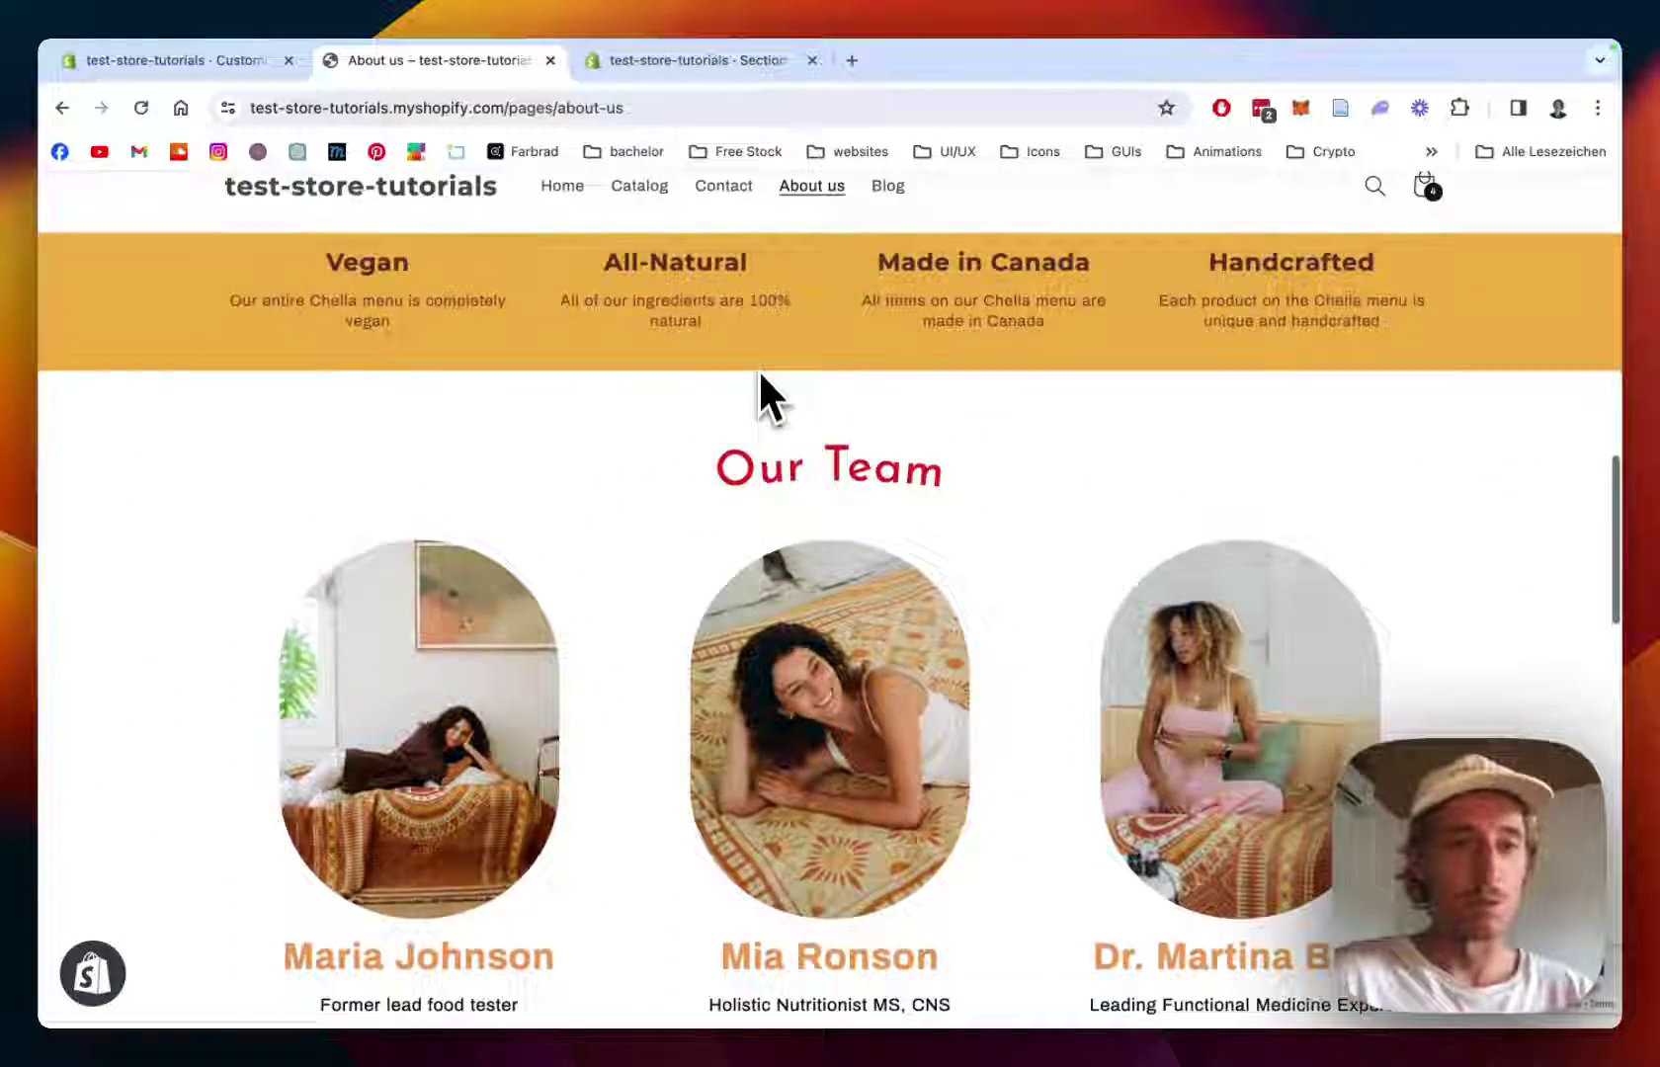
scroll(765, 389, down, 5)
scroll(765, 385, down, 4)
scroll(756, 360, down, 1)
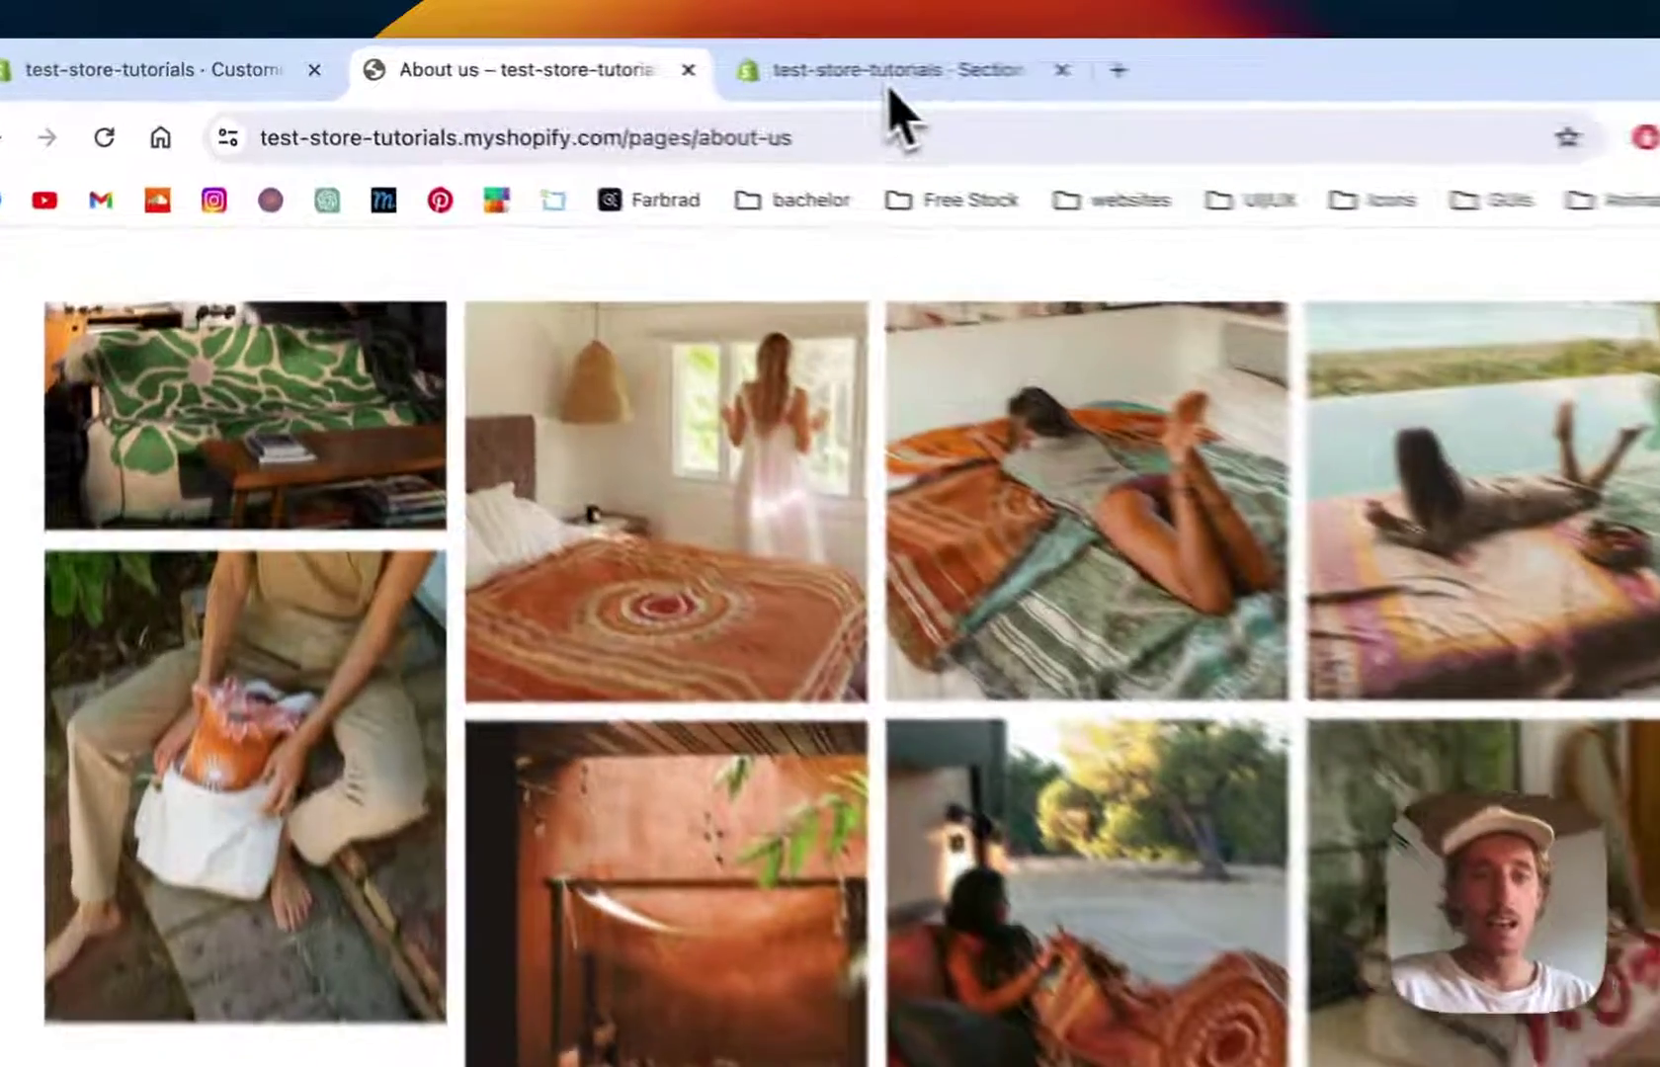
- Bring up the Section Store's Explore Sections catalogue in its browser tab
click(696, 61)
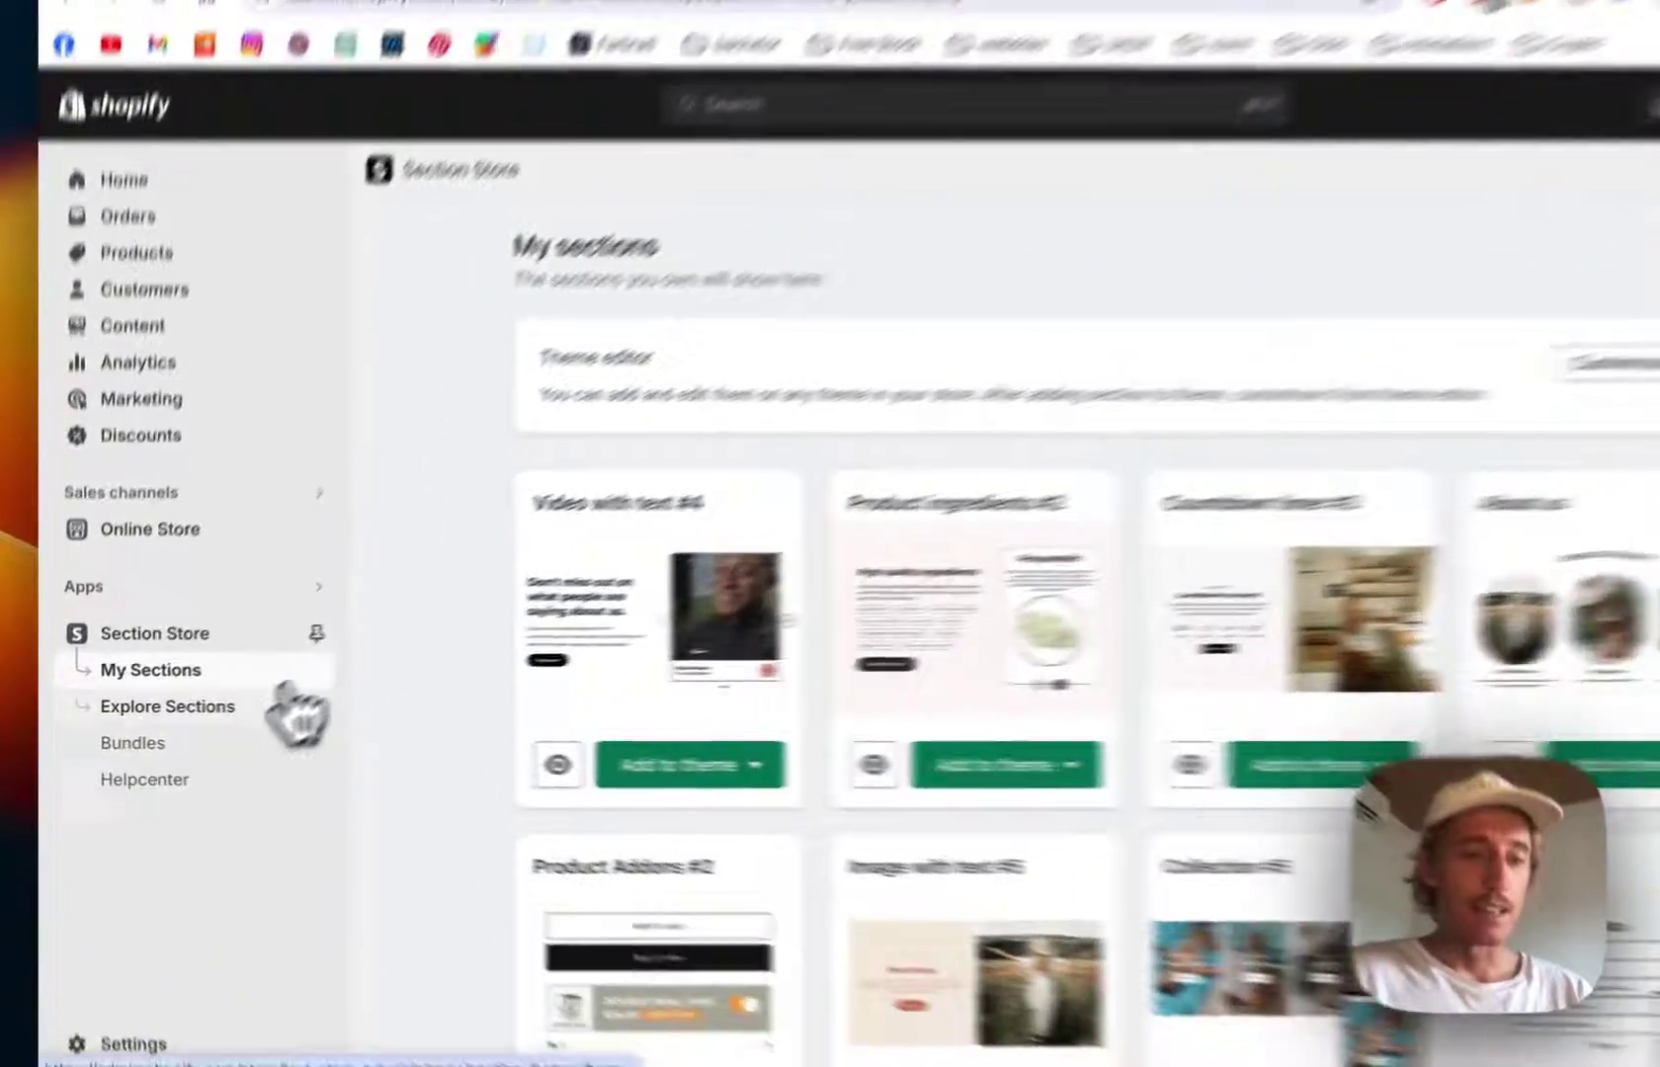
click(193, 712)
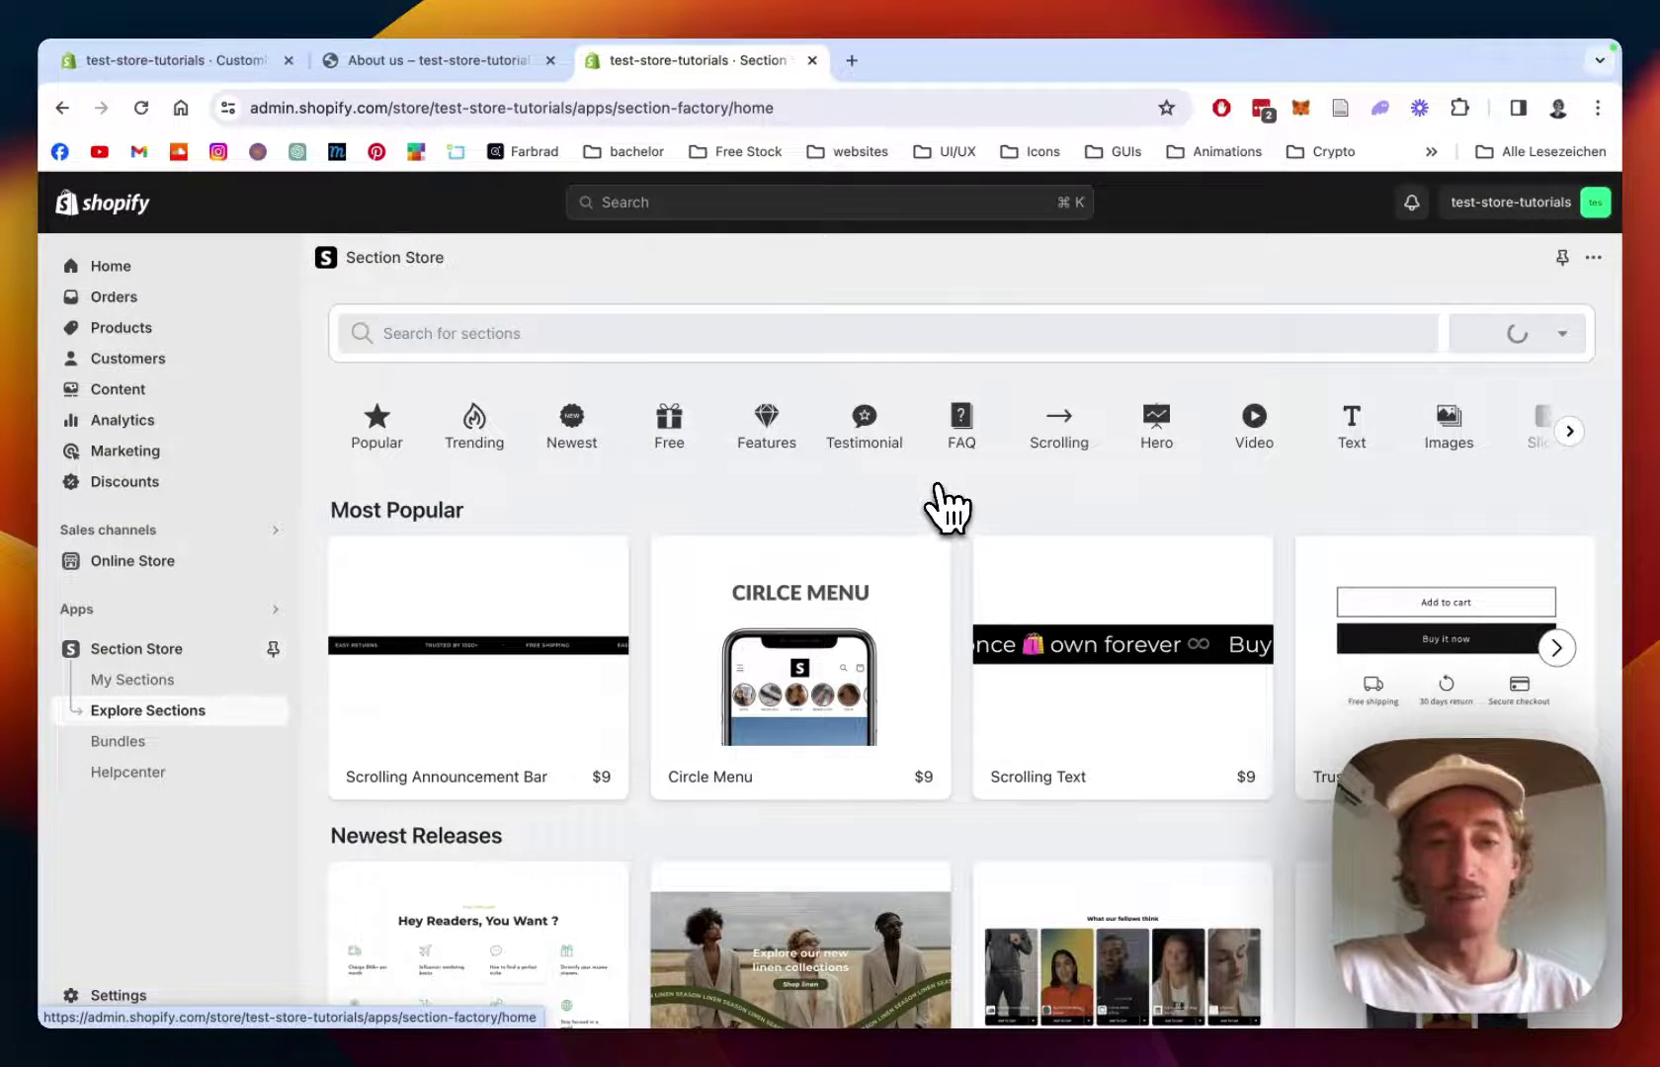
scroll(971, 520, down, 1)
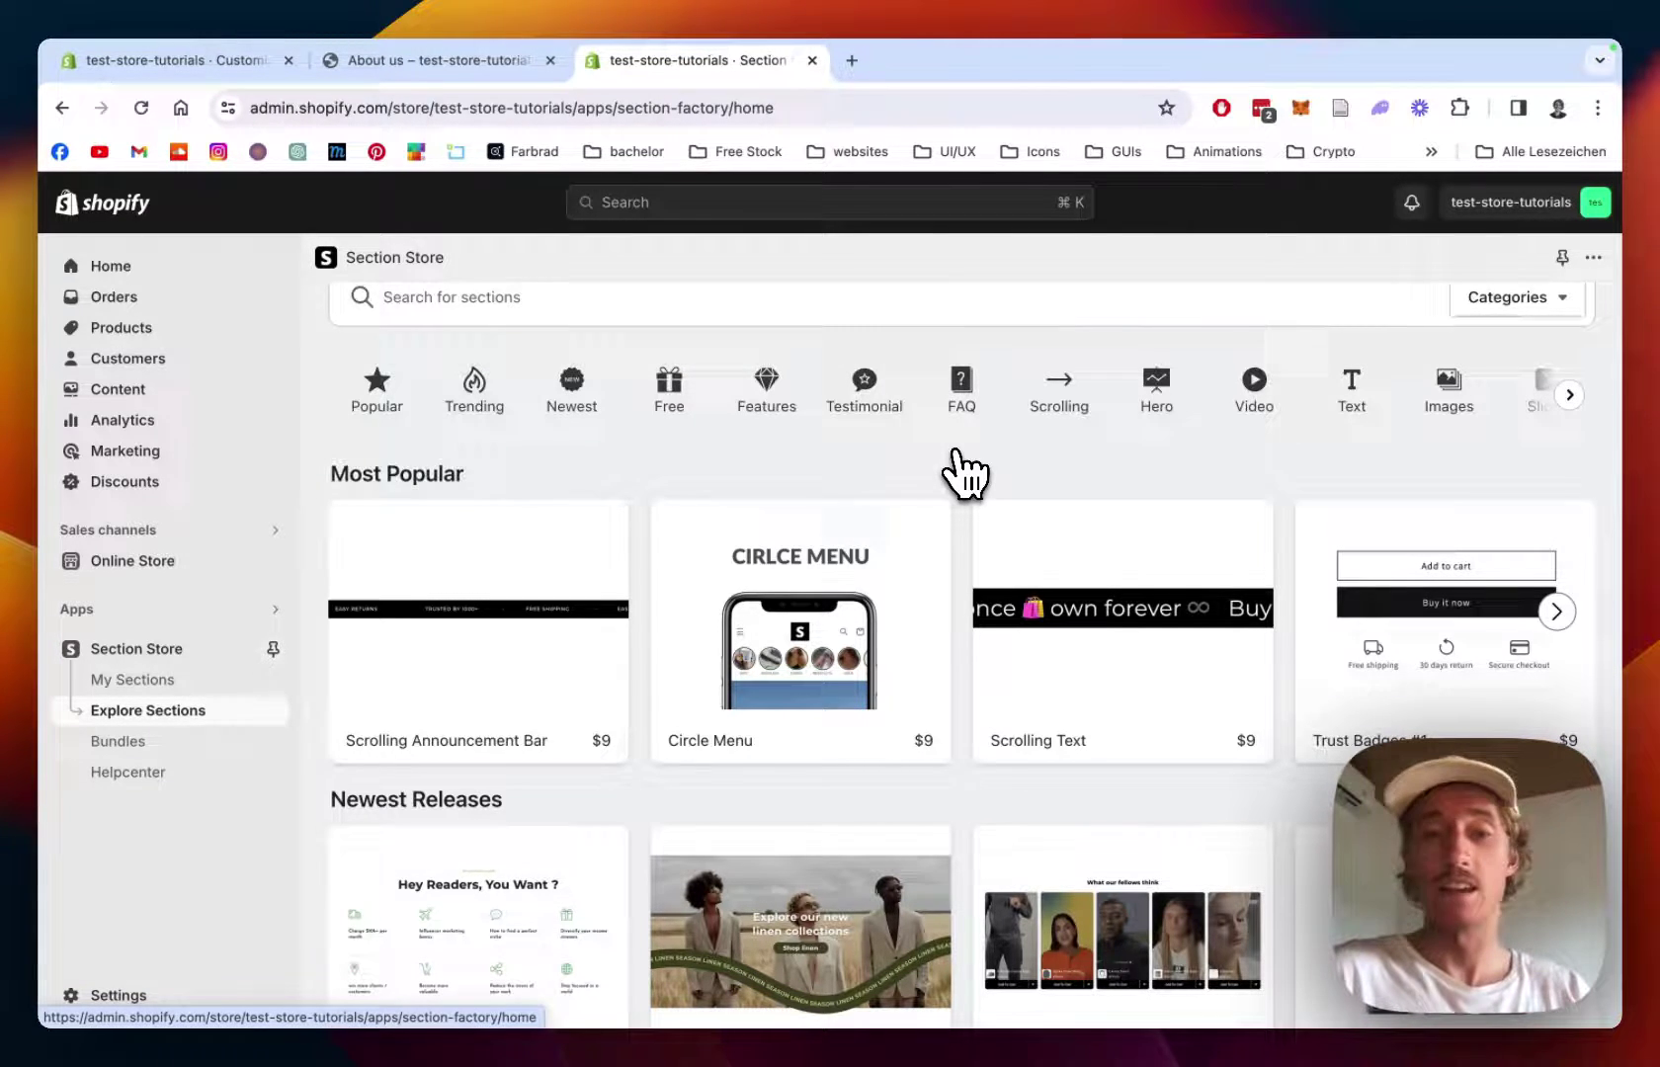
scroll(965, 476, down, 1)
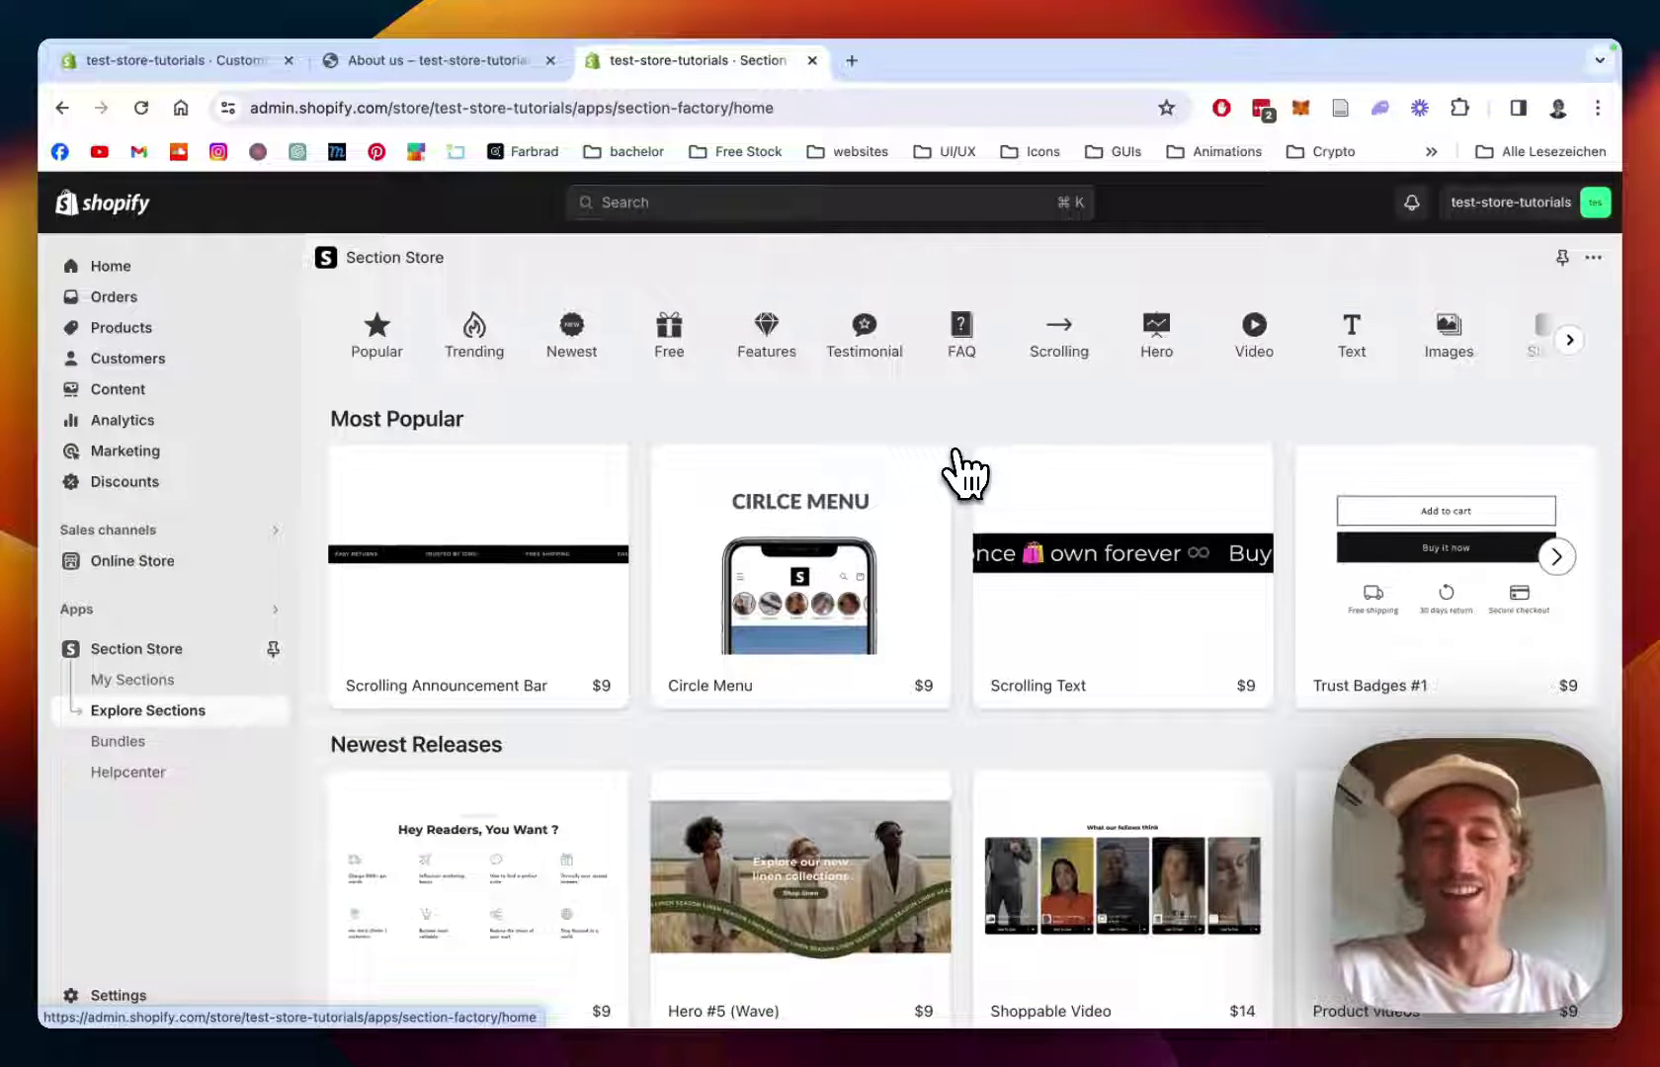
scroll(966, 475, down, 1)
scroll(966, 475, up, 2)
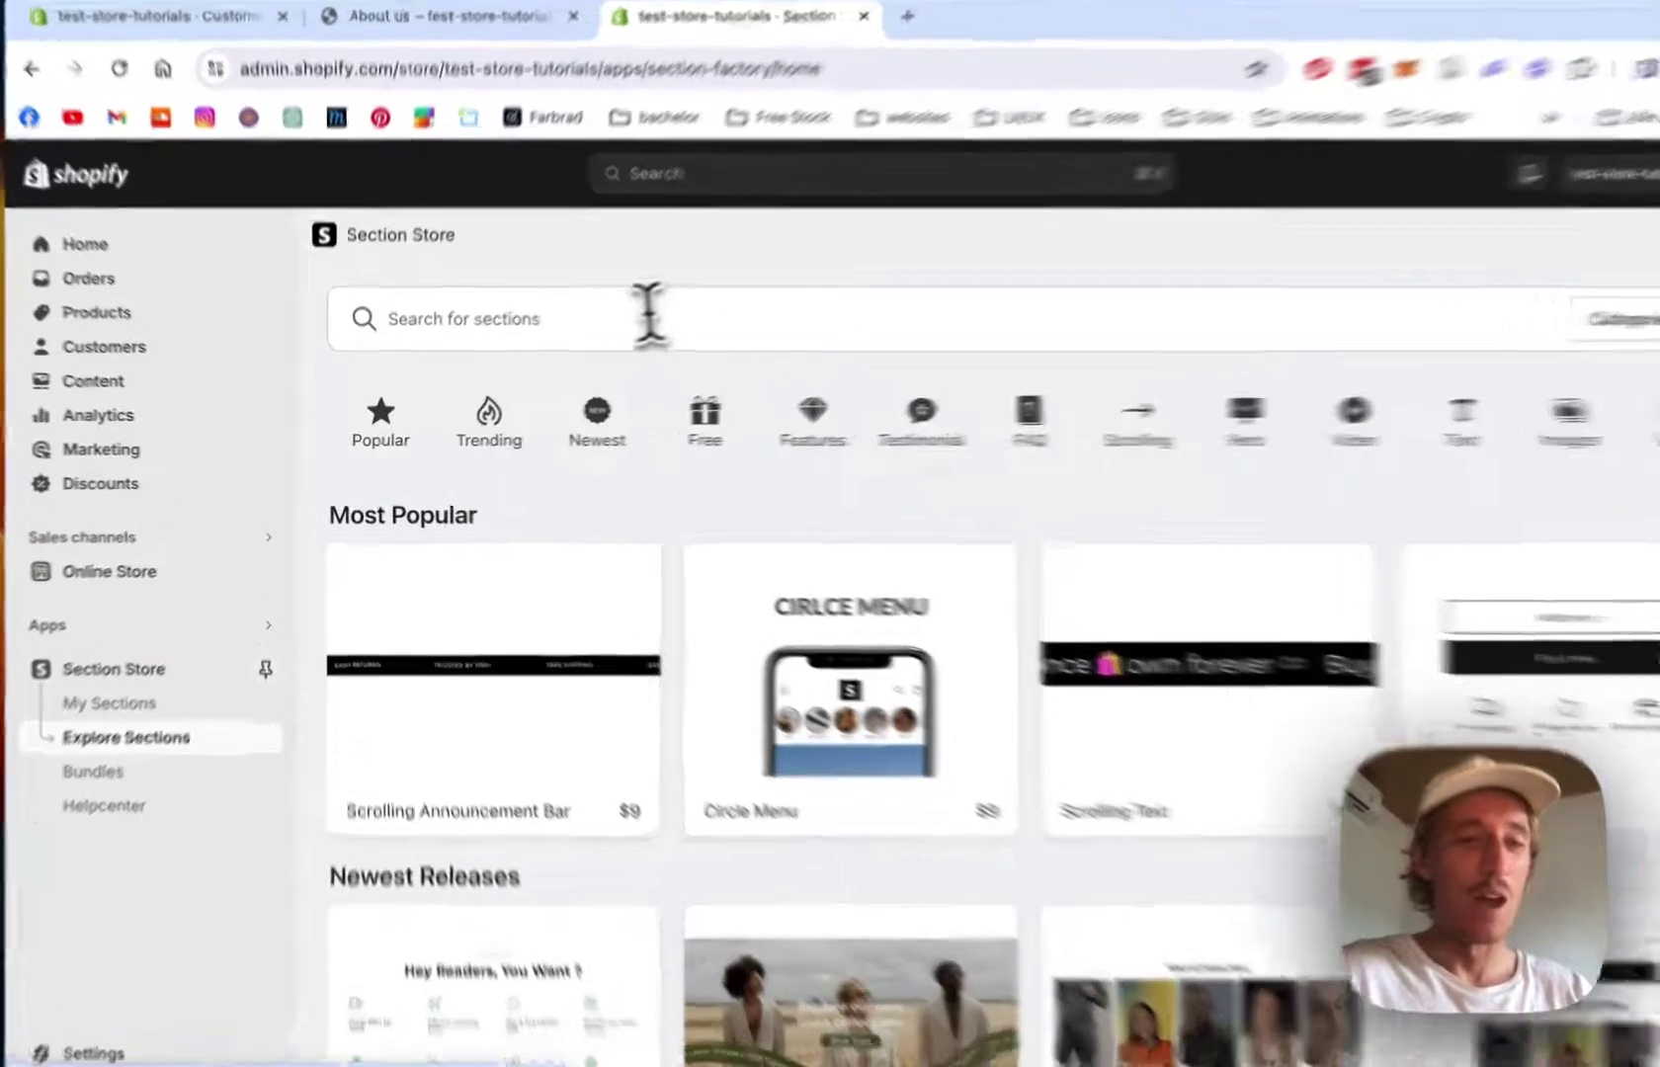
- Search the catalogue for 'mason' and open the Masonry Gallery section's preview
click(597, 334)
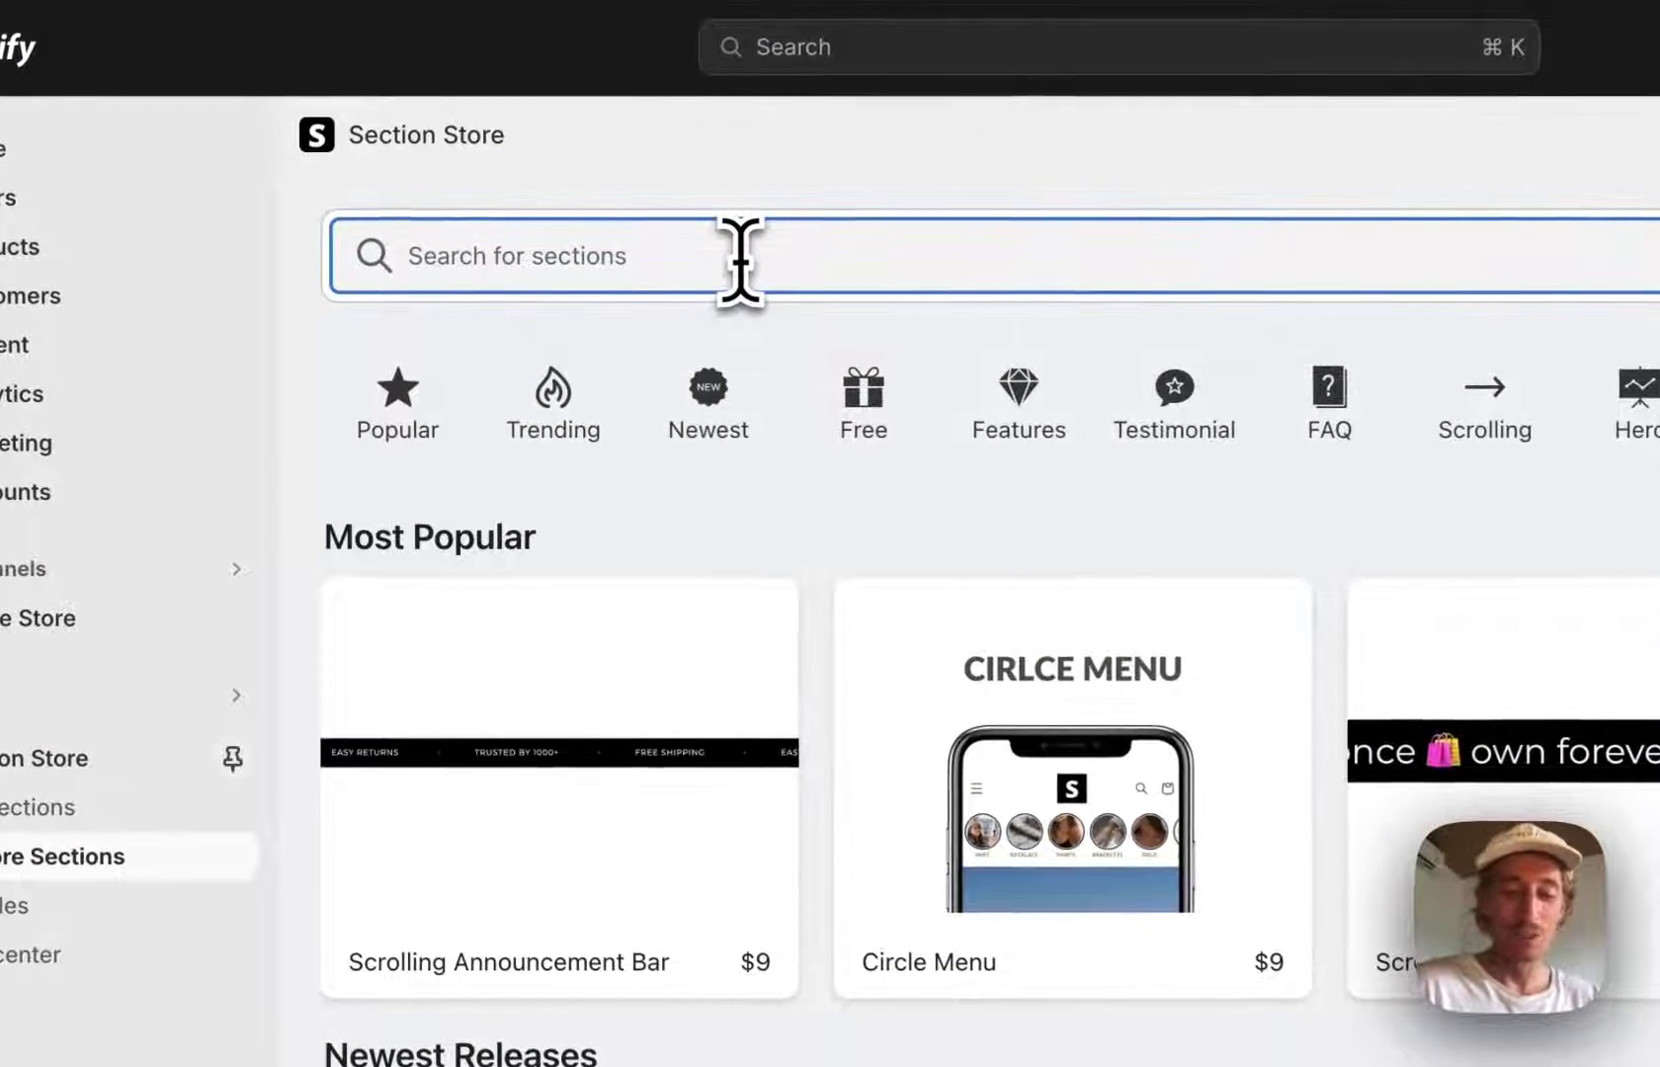
text(mason)
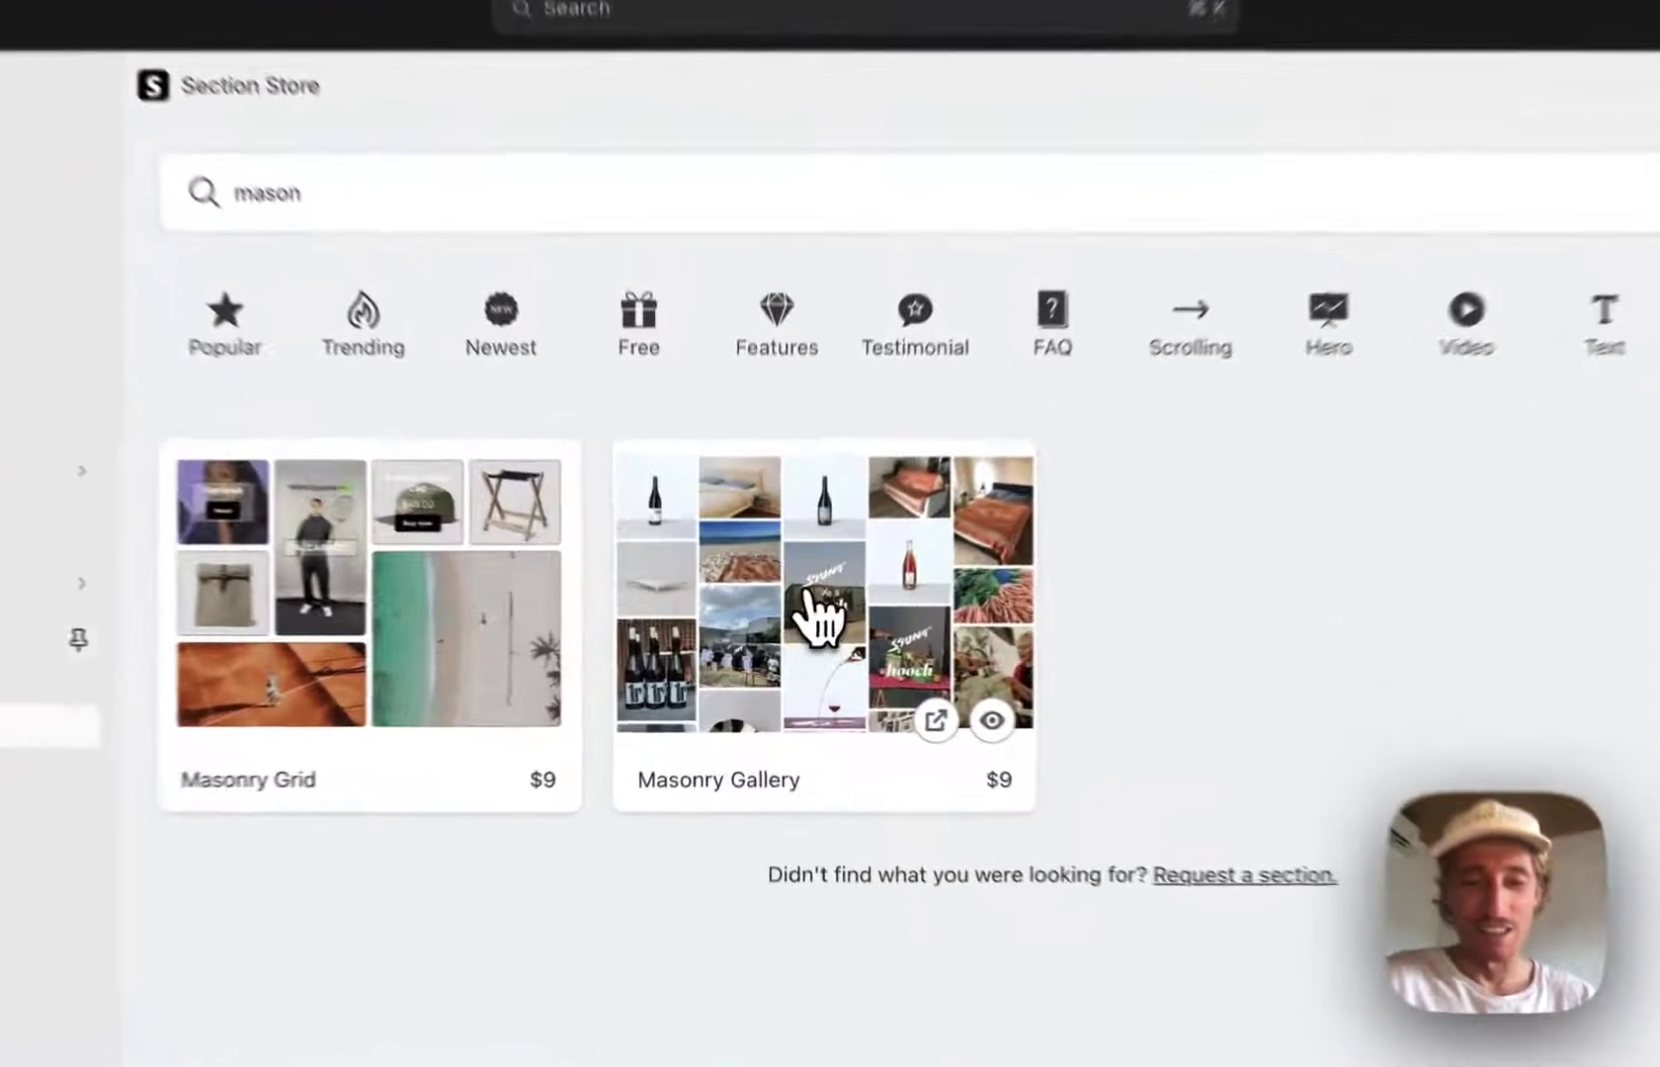
click(798, 637)
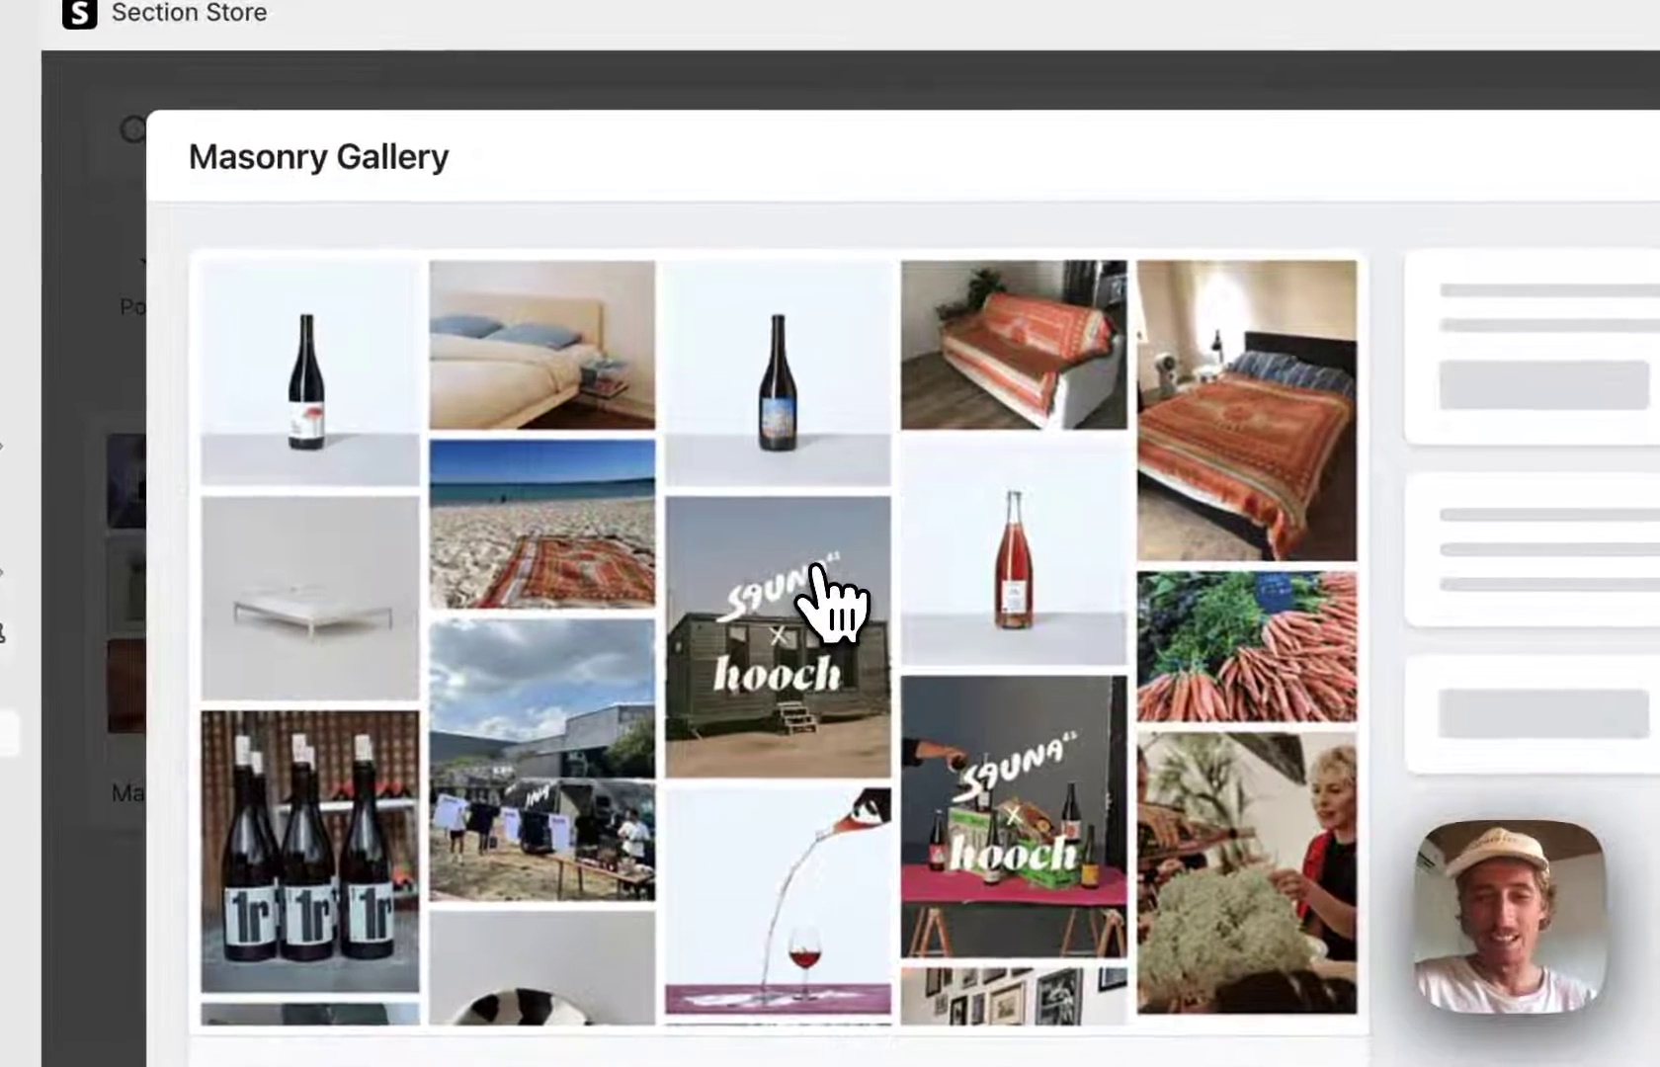
scroll(817, 578, down, 3)
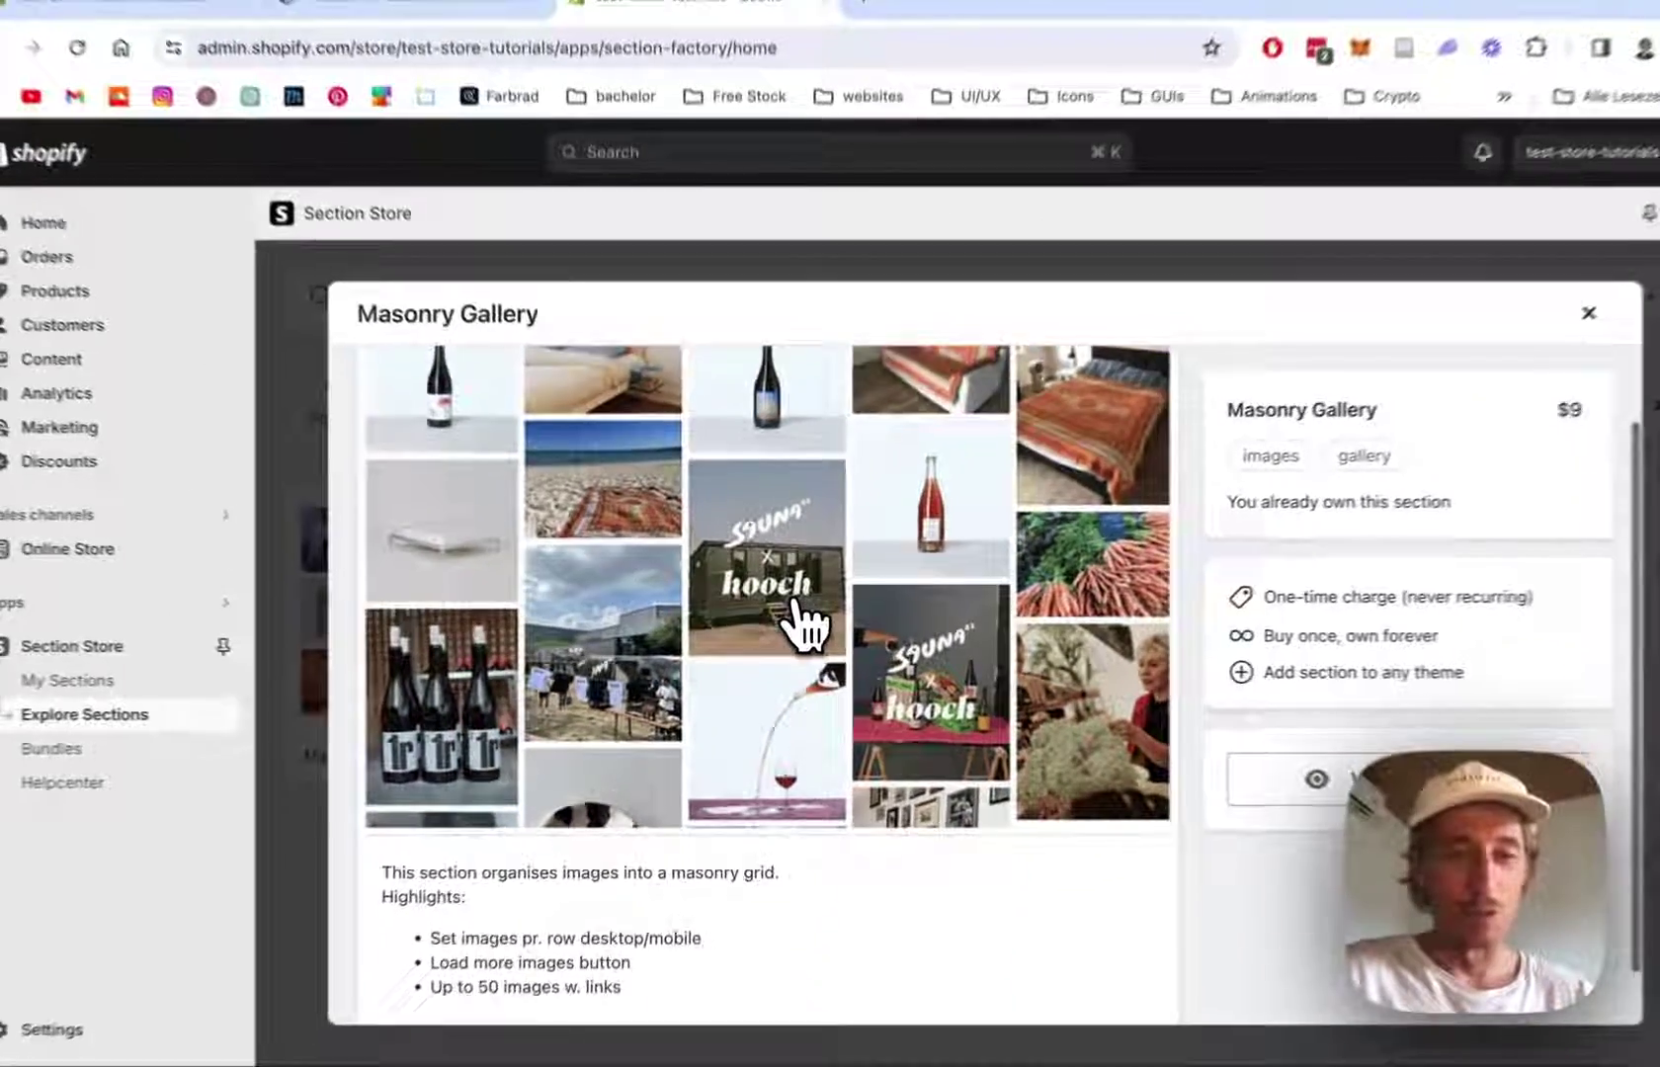
scroll(798, 629, up, 1)
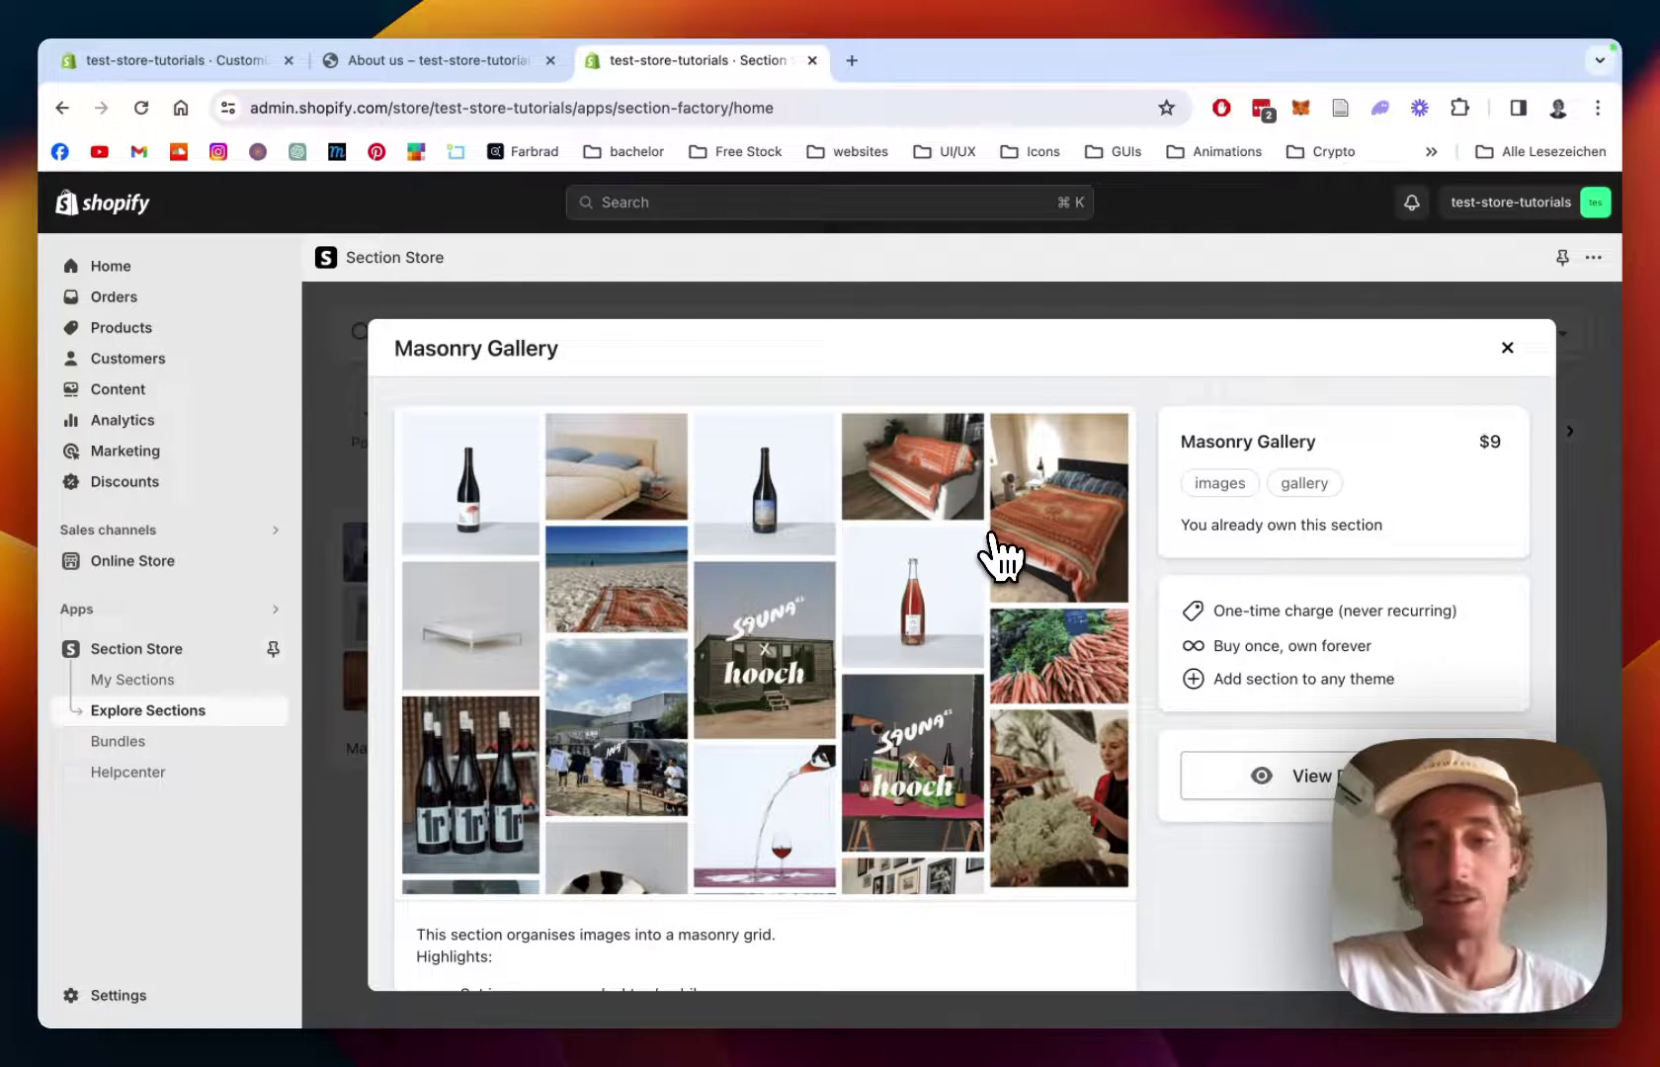
scroll(1000, 556, down, 1)
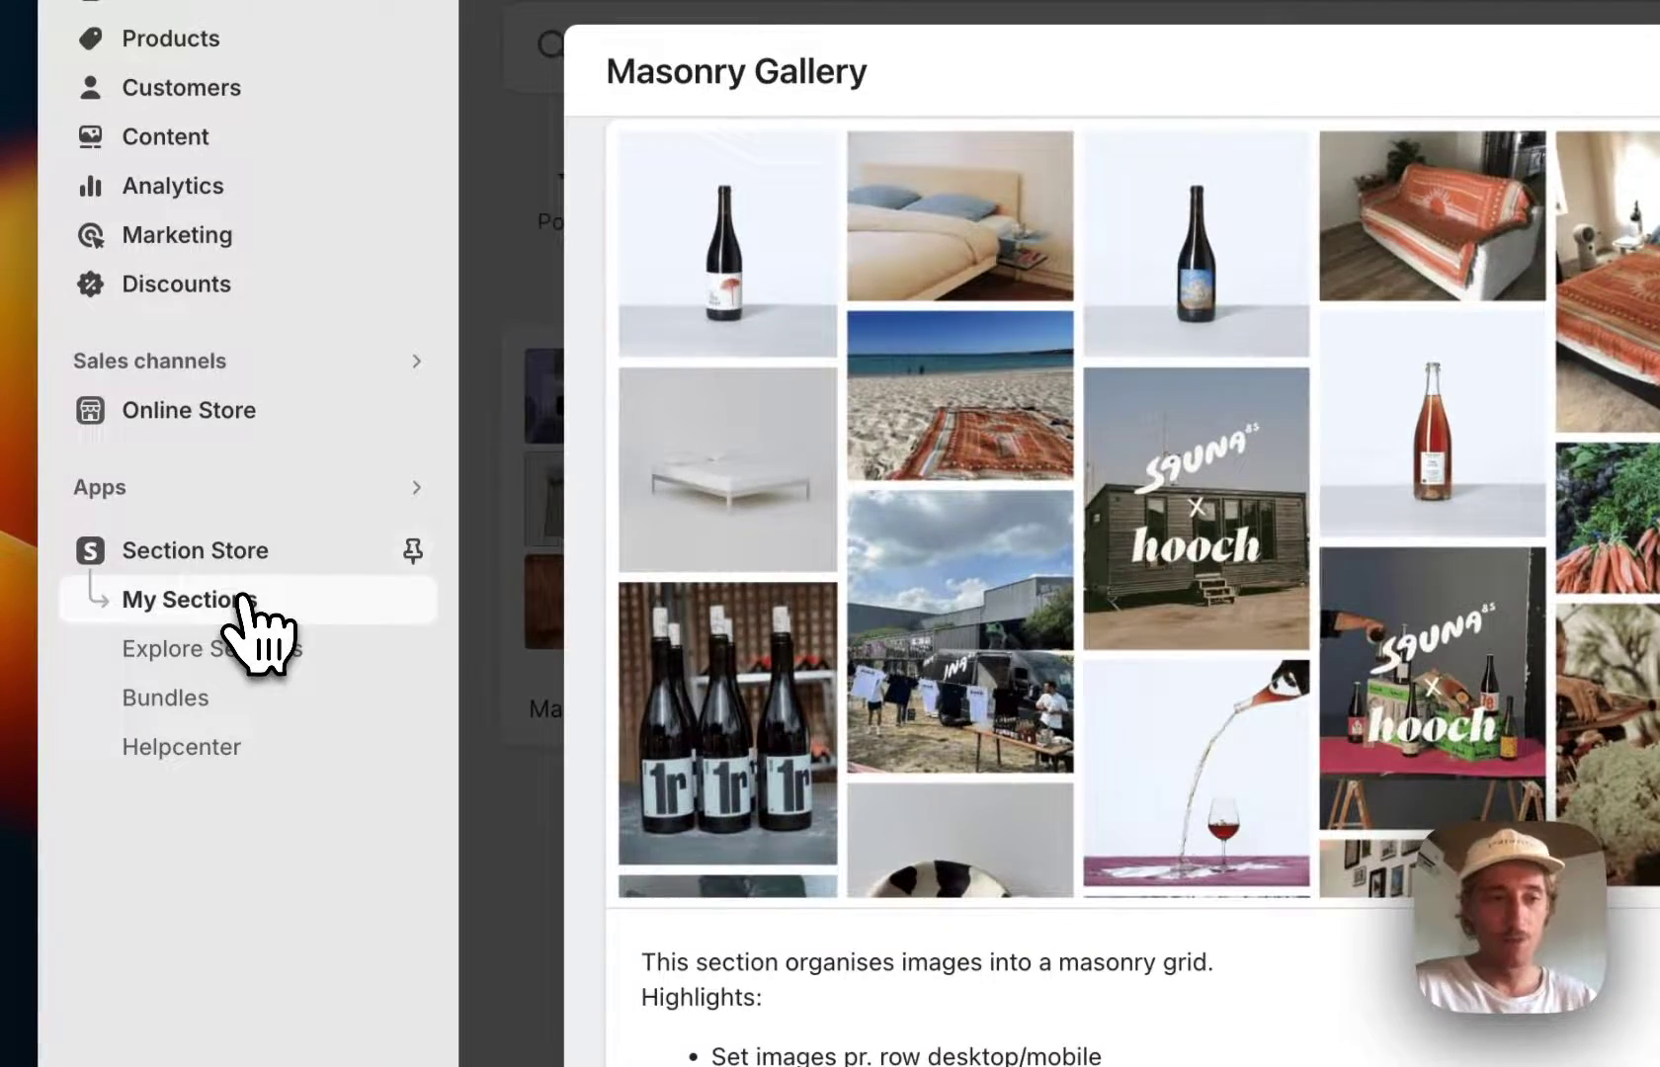
- Find Masonry Gallery under My Sections and customize it in the live Dawn theme
click(242, 601)
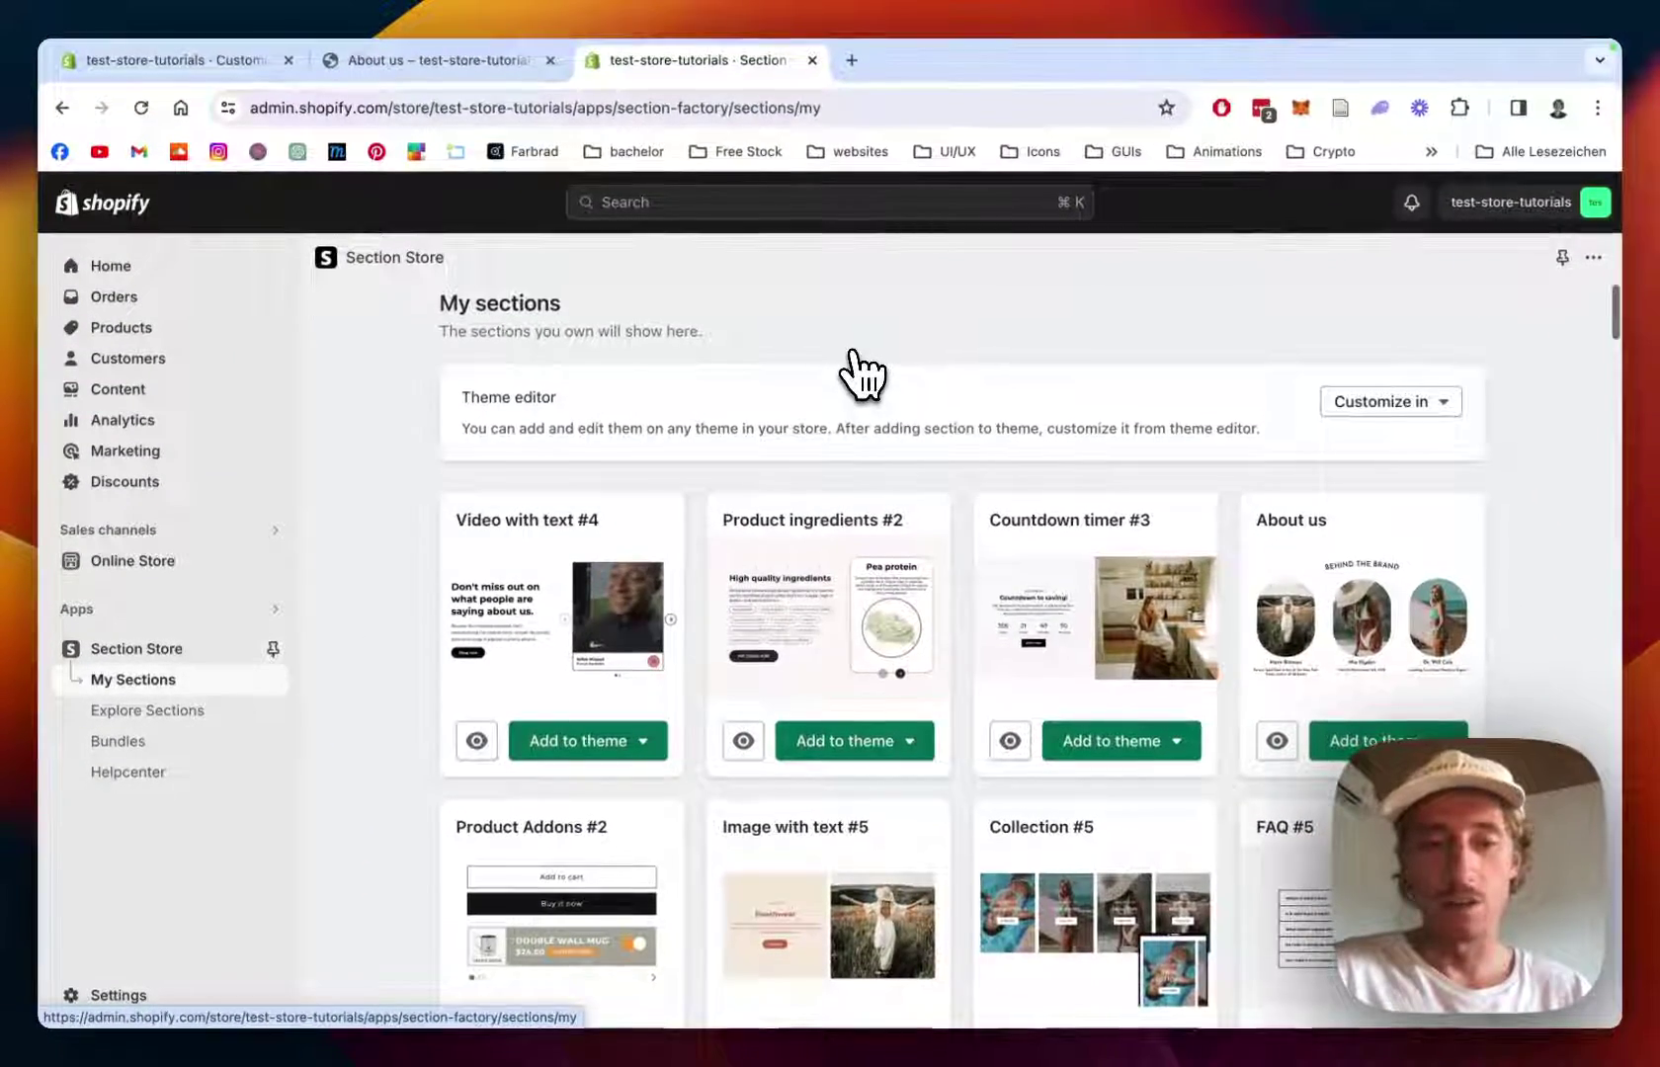
key(super+f)
text(son)
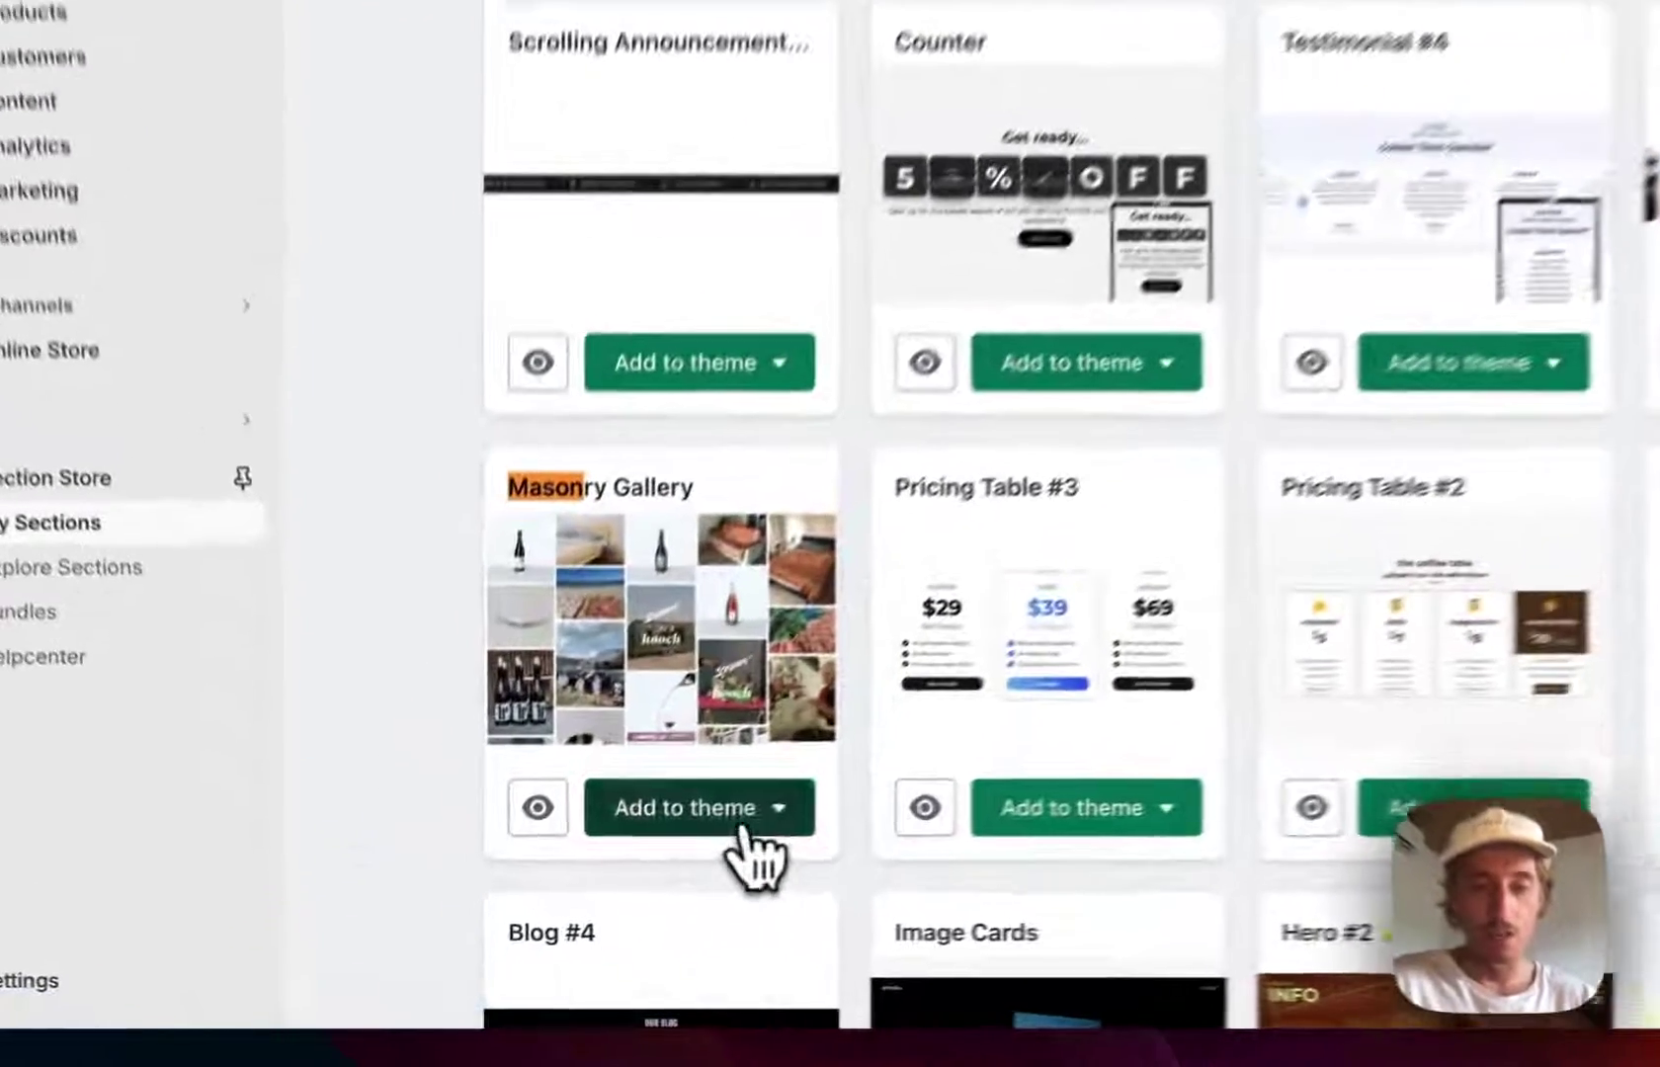
click(616, 878)
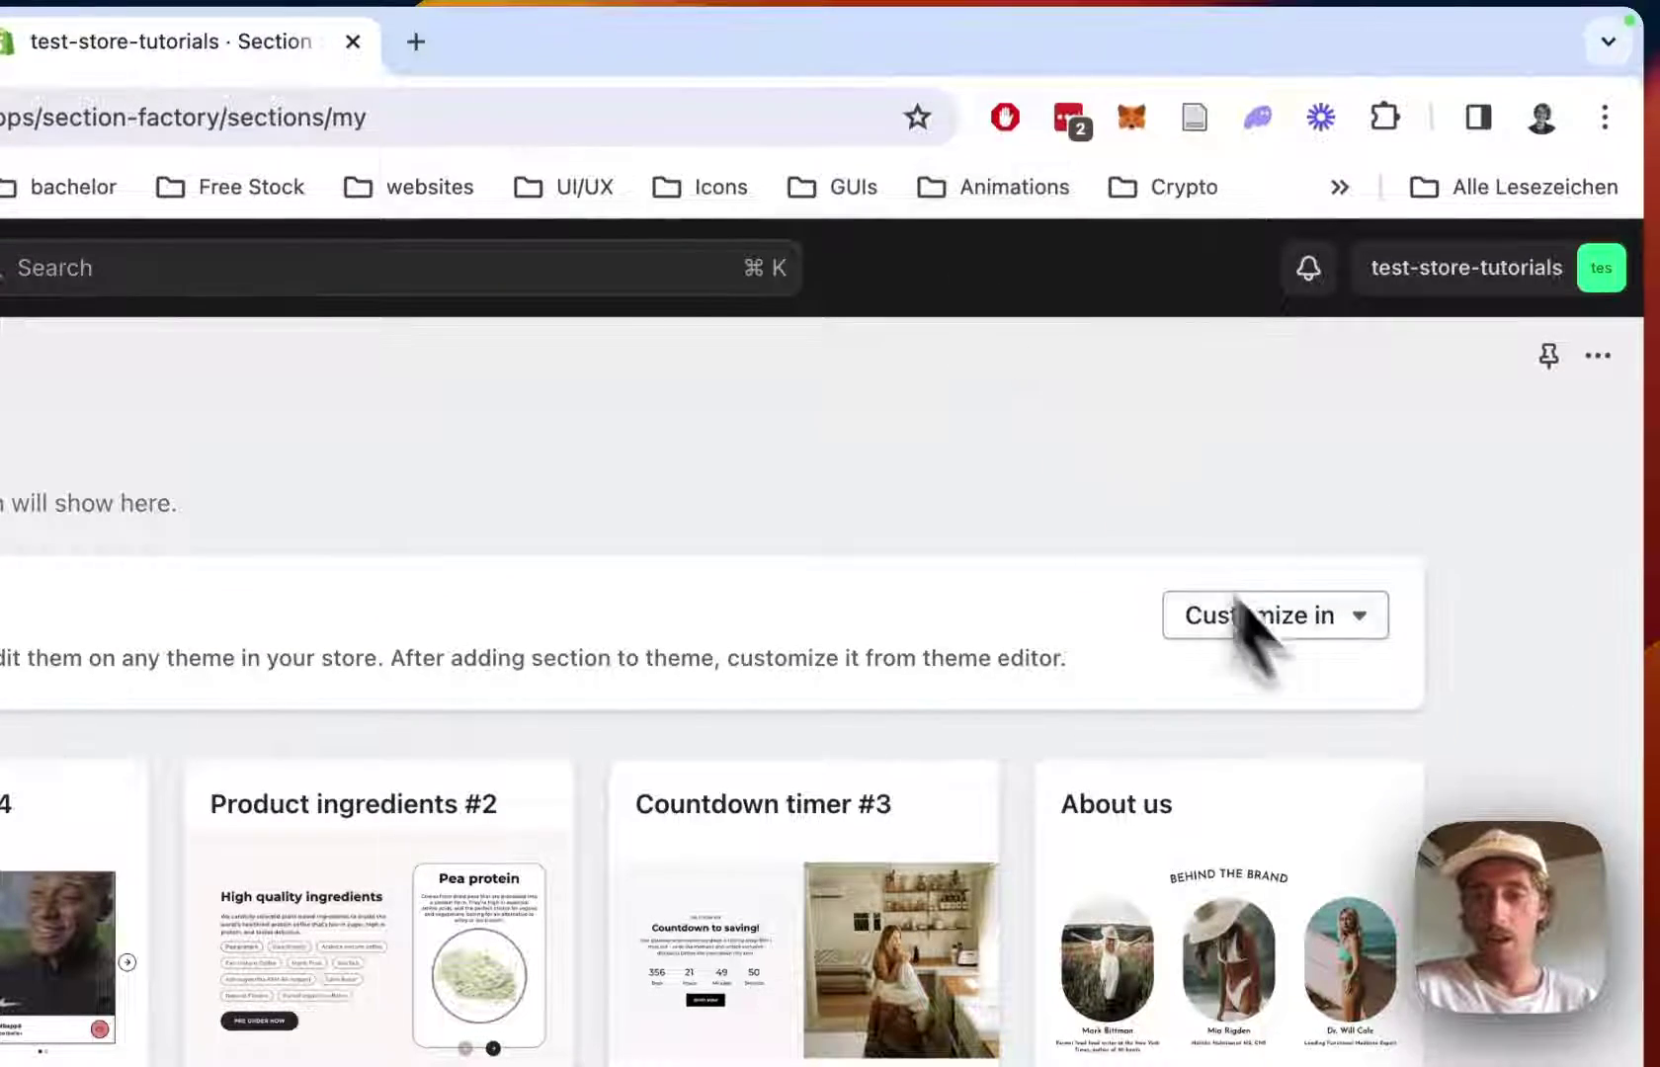
click(1245, 613)
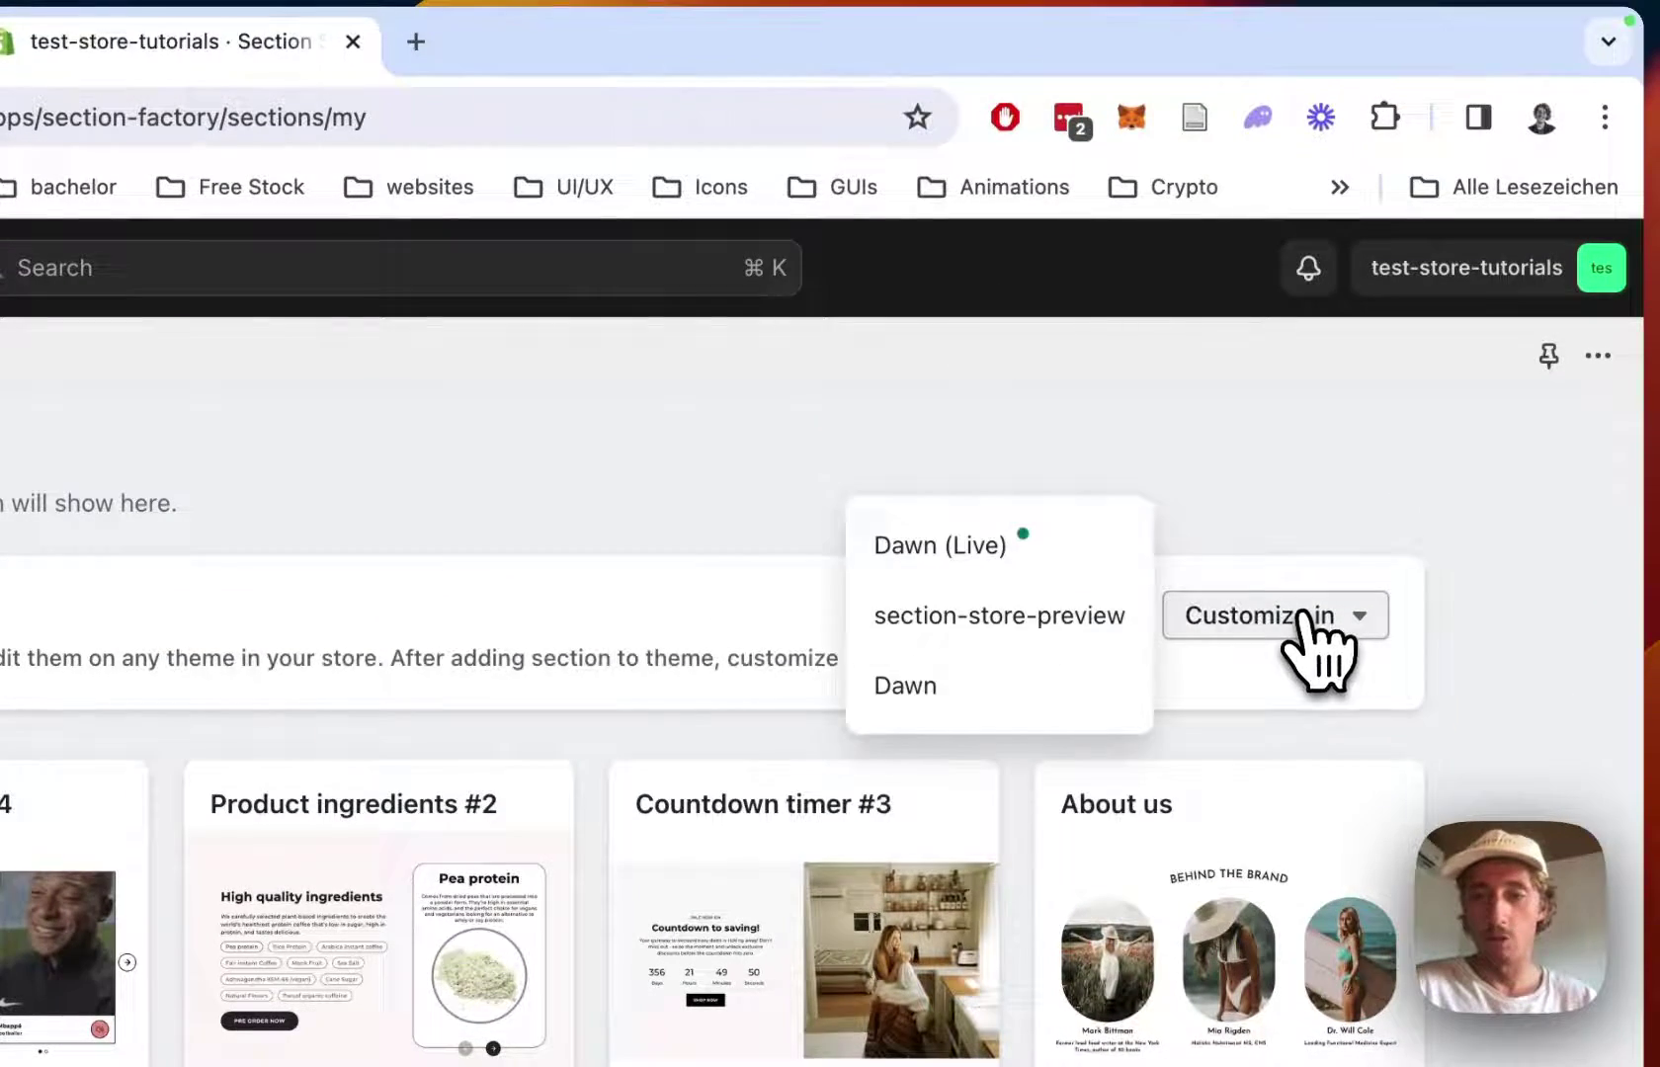
click(966, 551)
click(325, 73)
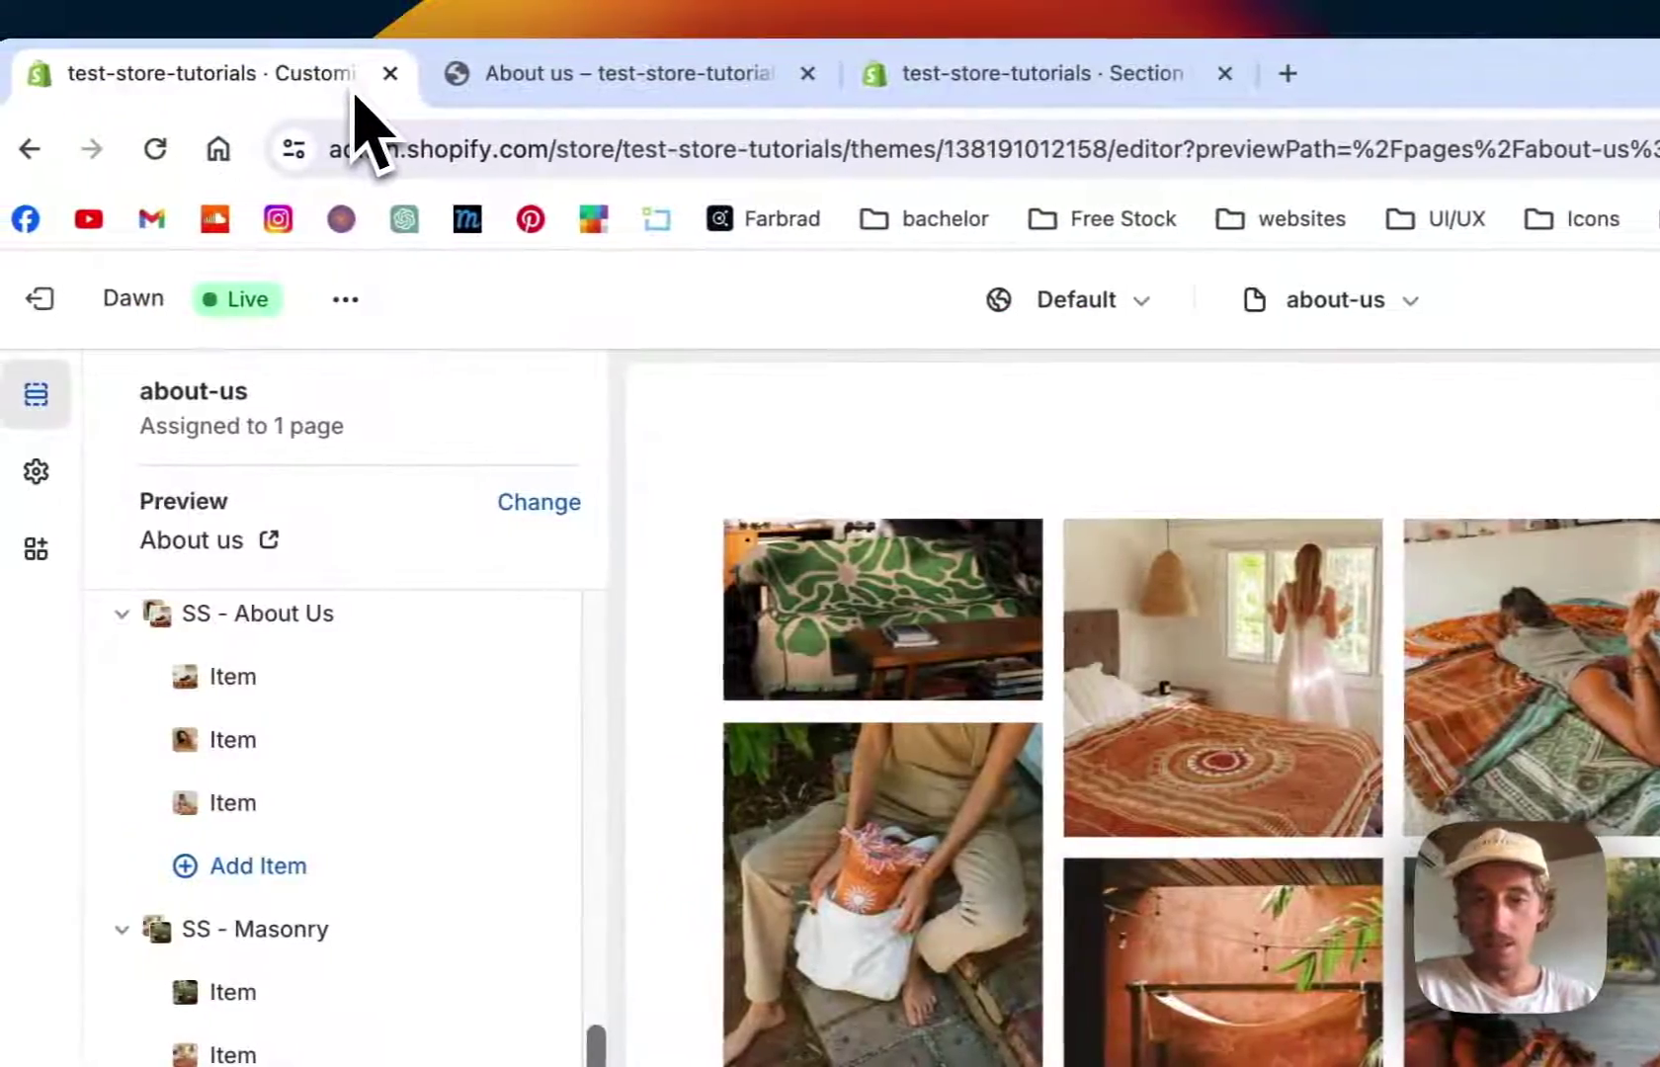
scroll(1076, 586, up, 10)
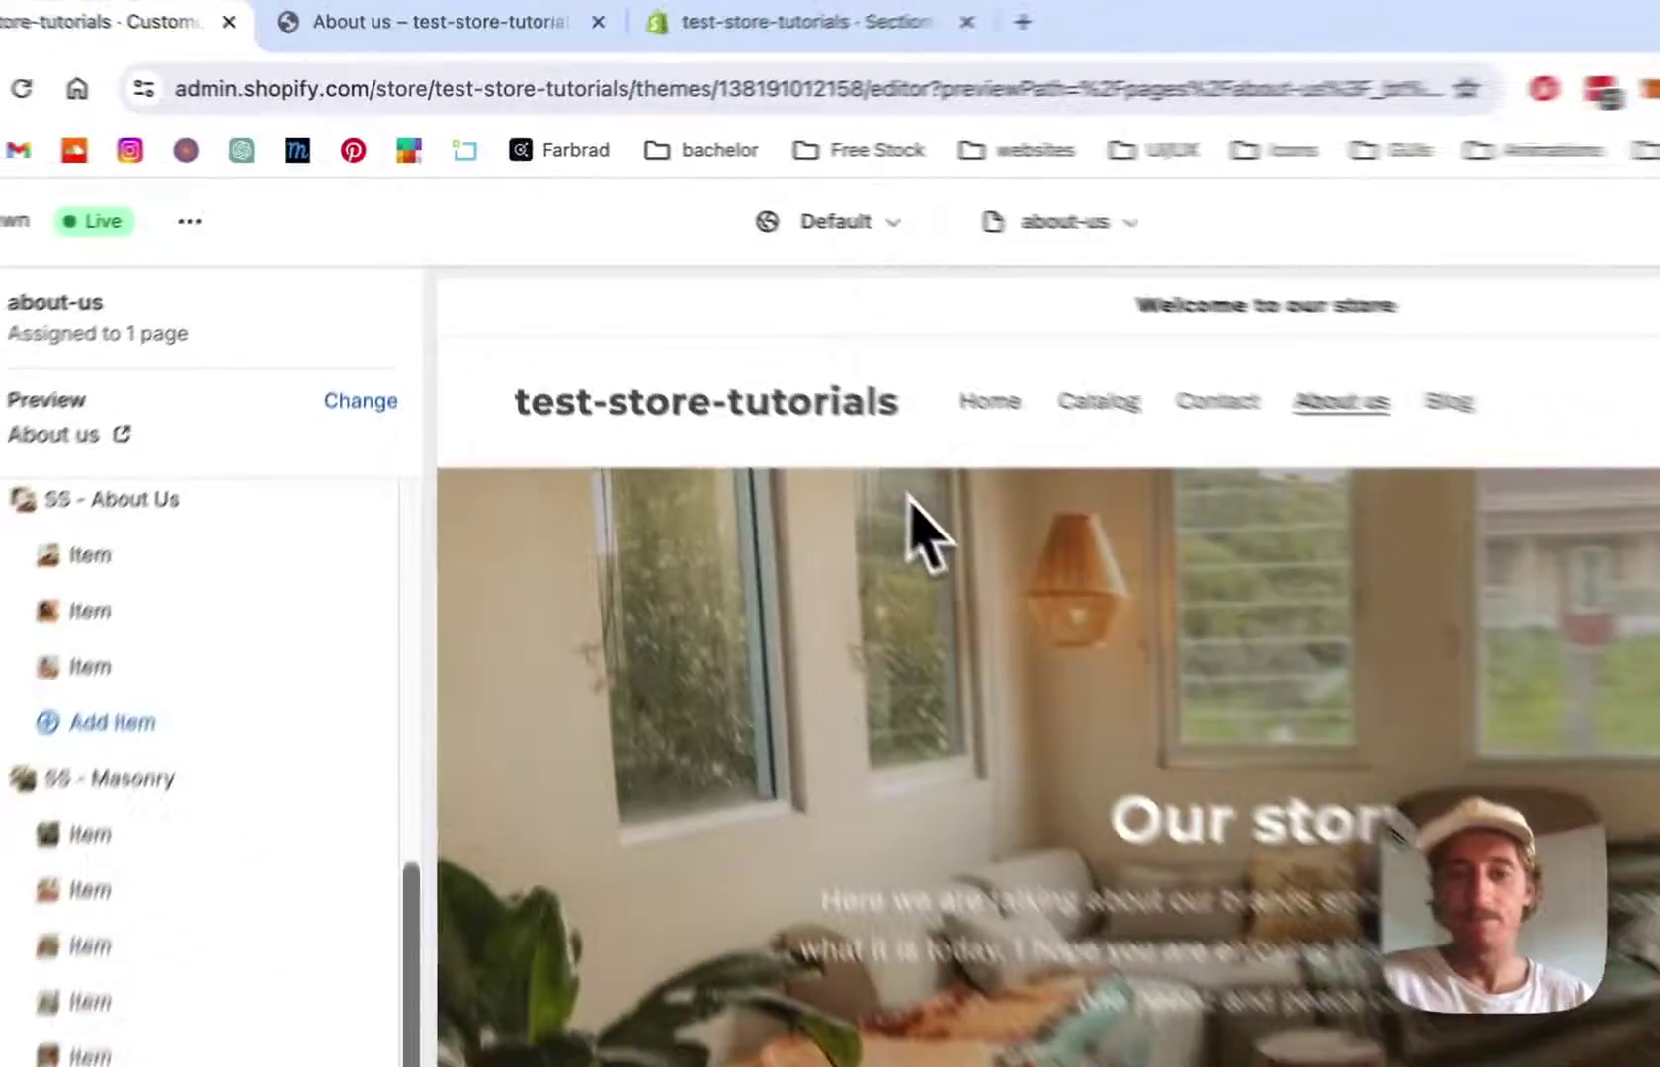
scroll(875, 517, down, 1)
scroll(875, 519, down, 5)
scroll(876, 523, down, 3)
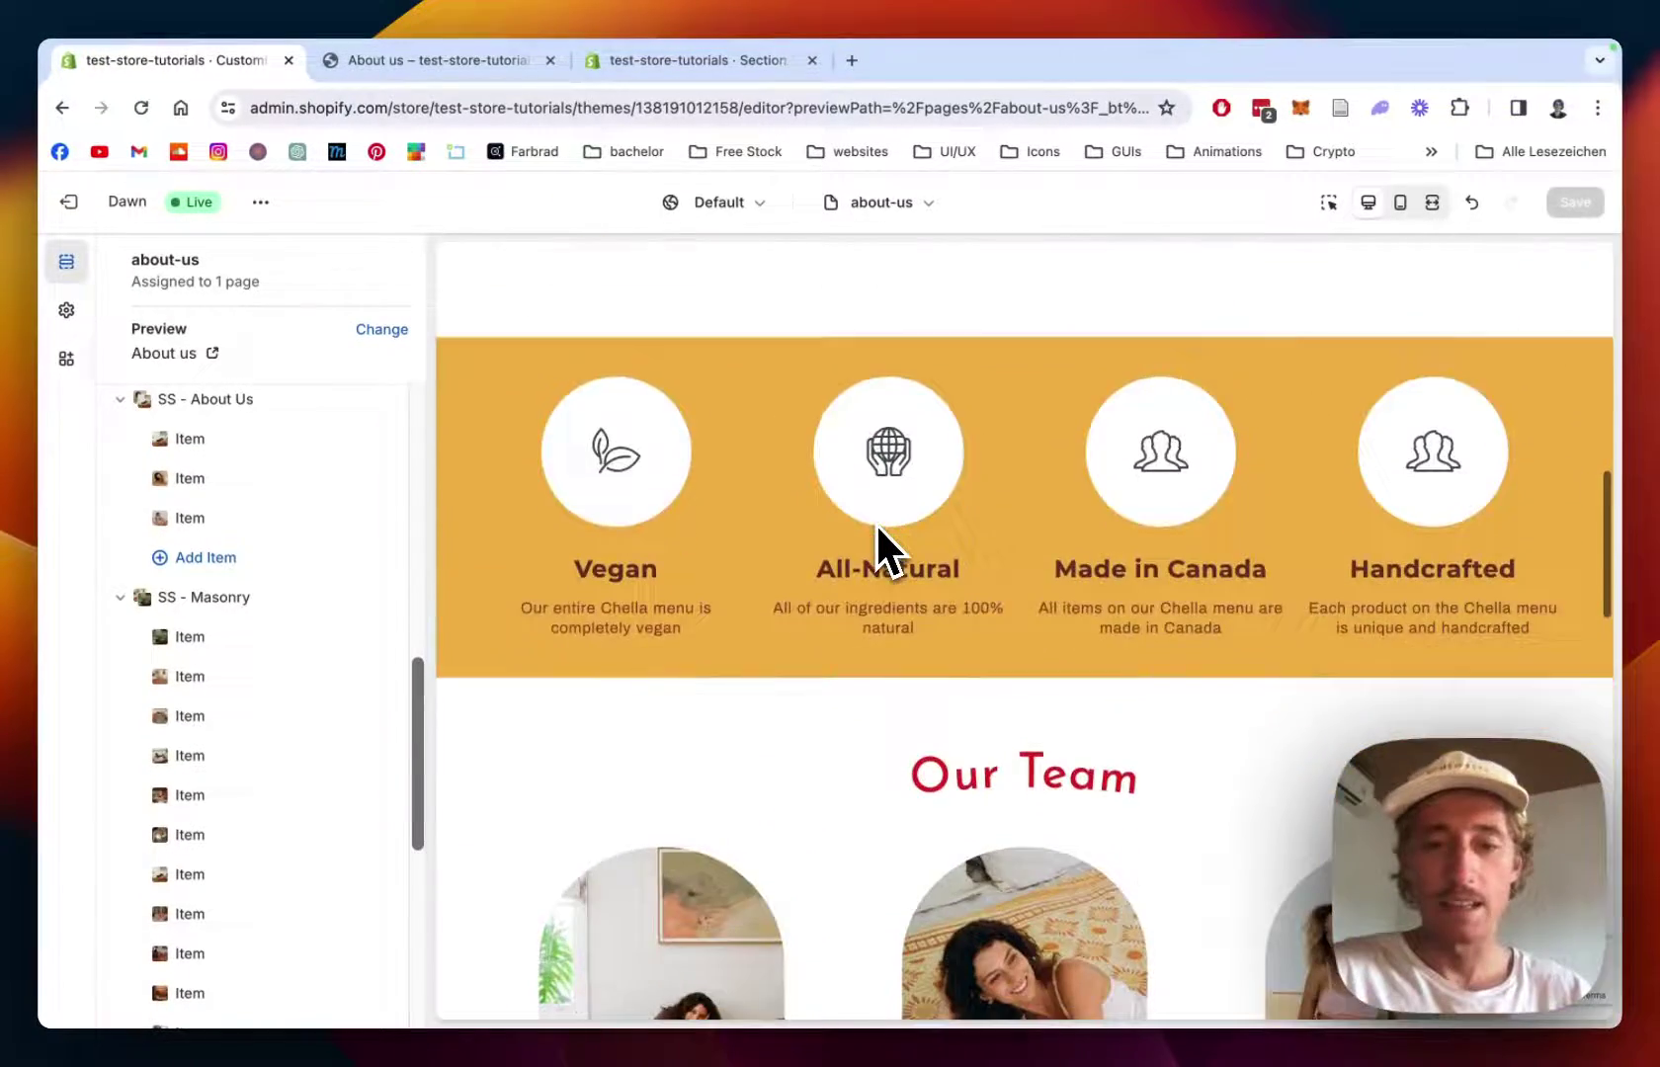
scroll(875, 522, down, 3)
scroll(796, 529, down, 1)
scroll(804, 533, down, 3)
scroll(779, 428, down, 1)
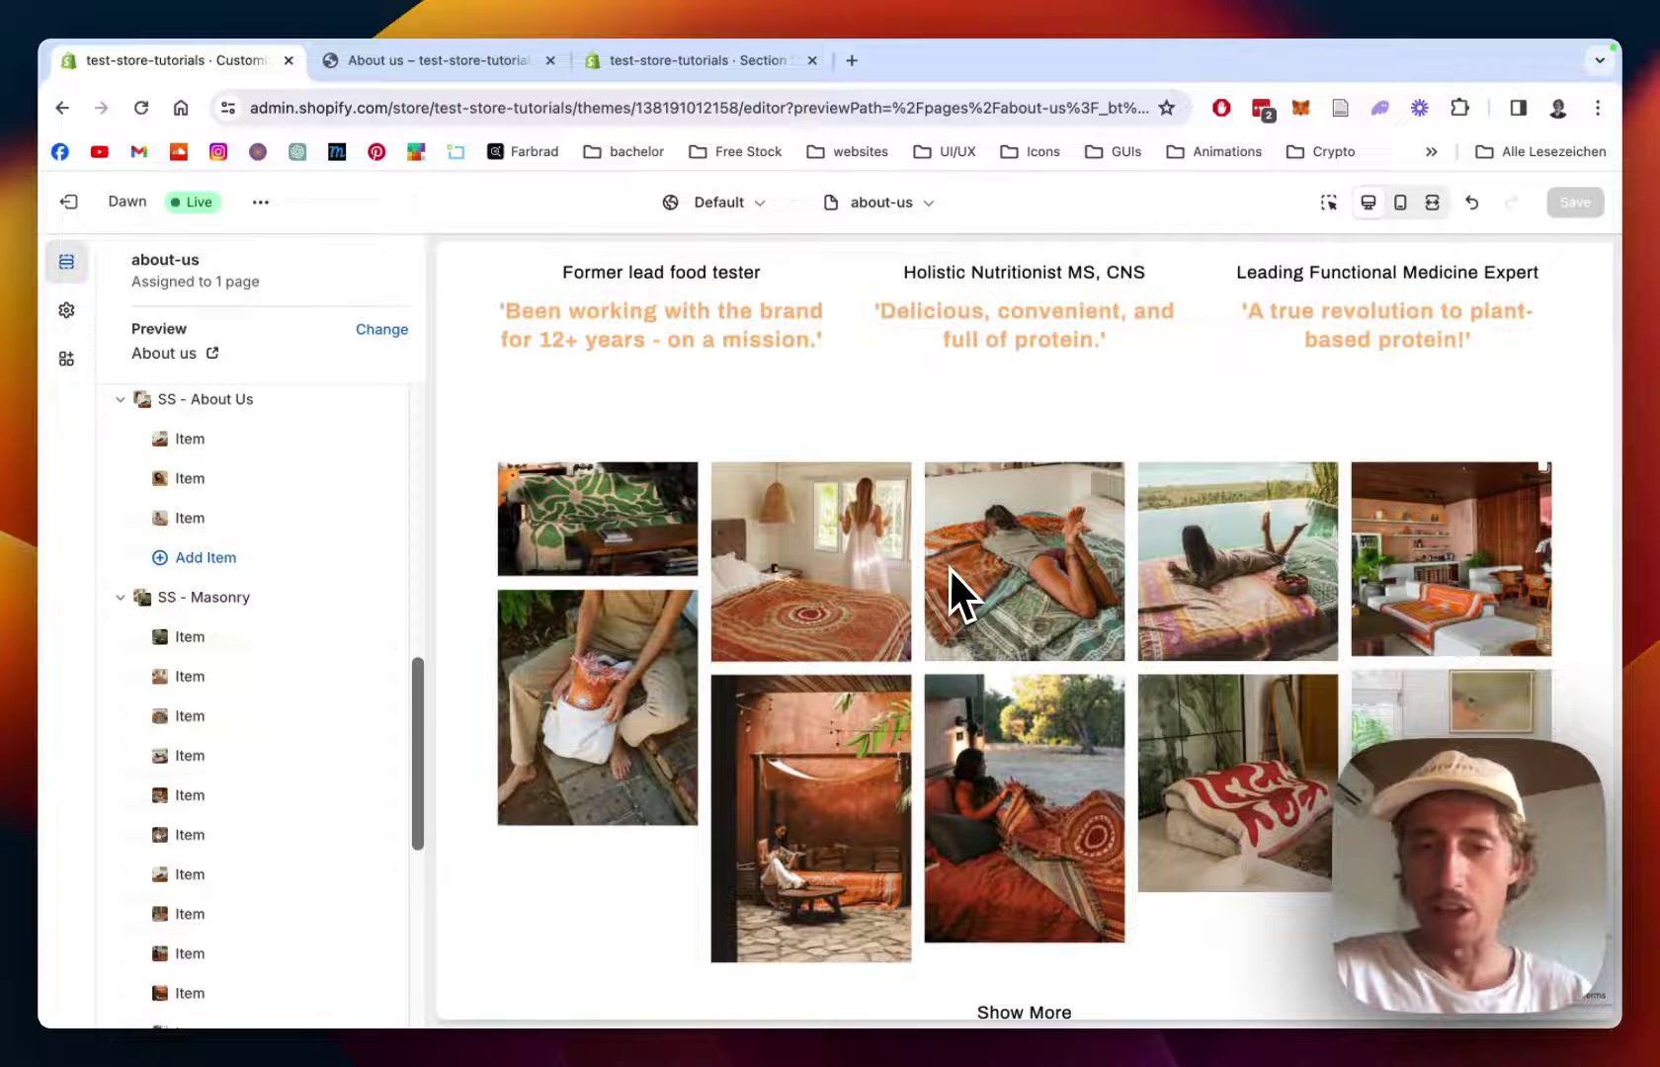
scroll(950, 567, down, 1)
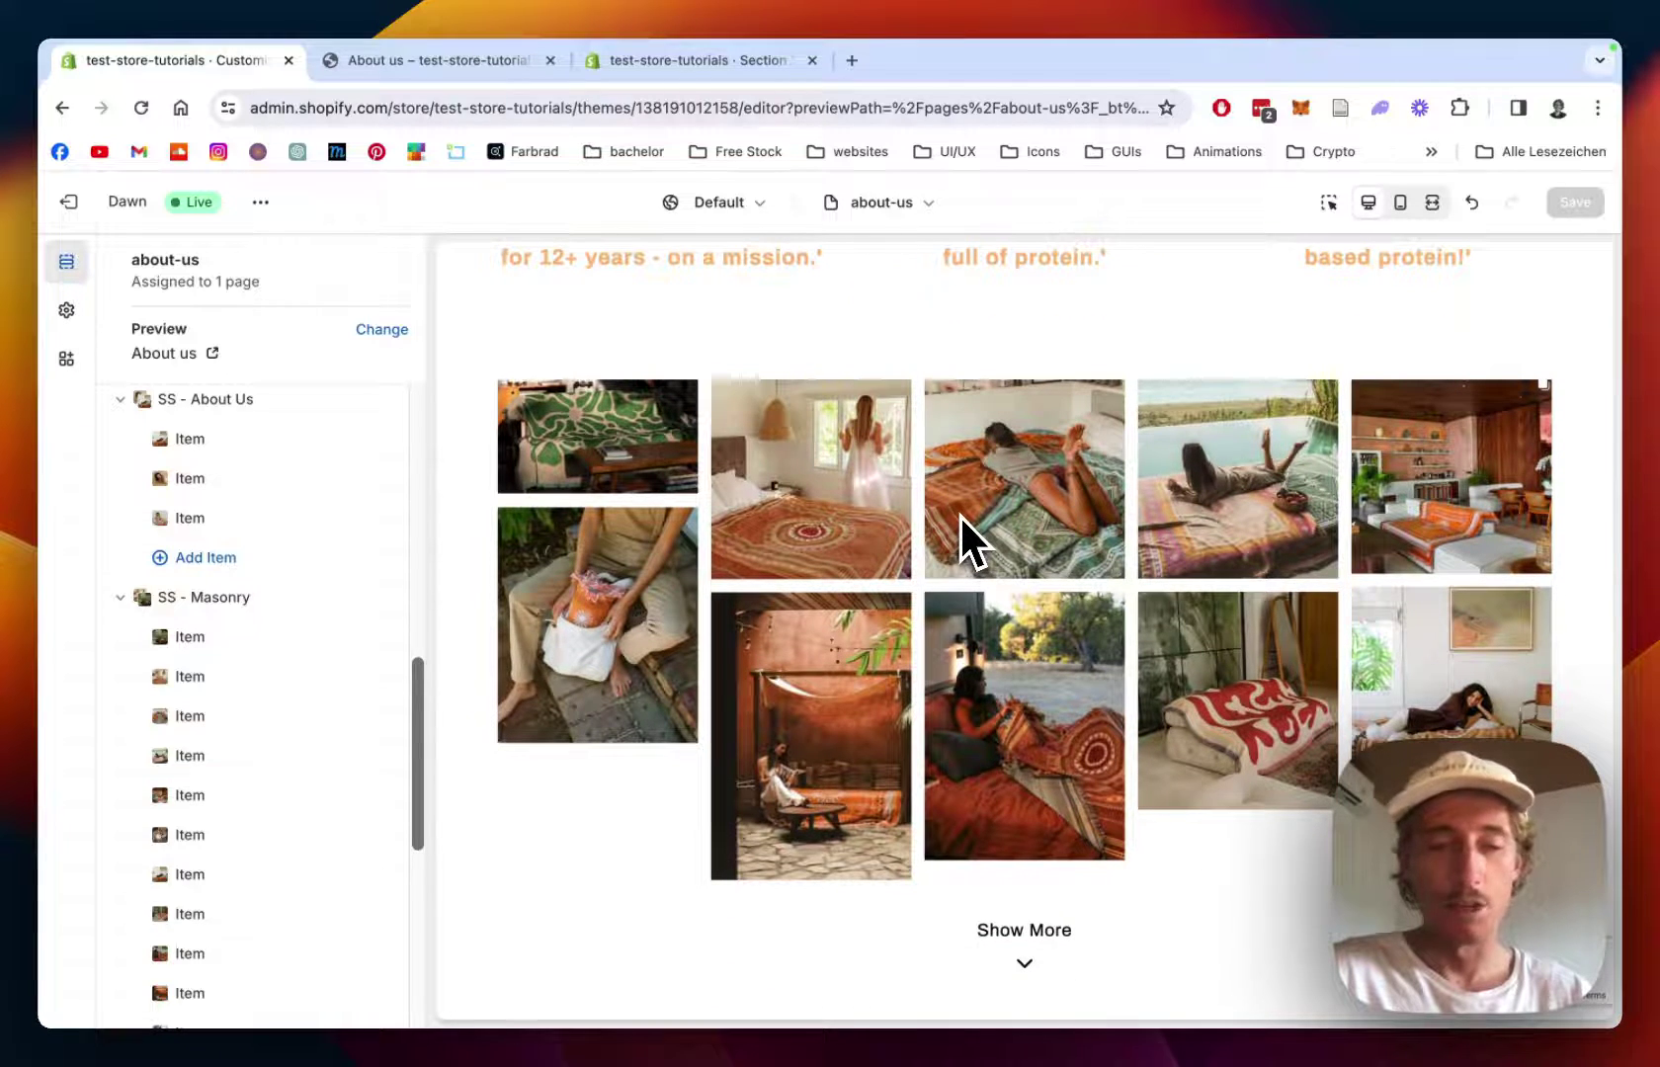
scroll(959, 514, up, 4)
scroll(959, 514, down, 2)
scroll(997, 725, down, 1)
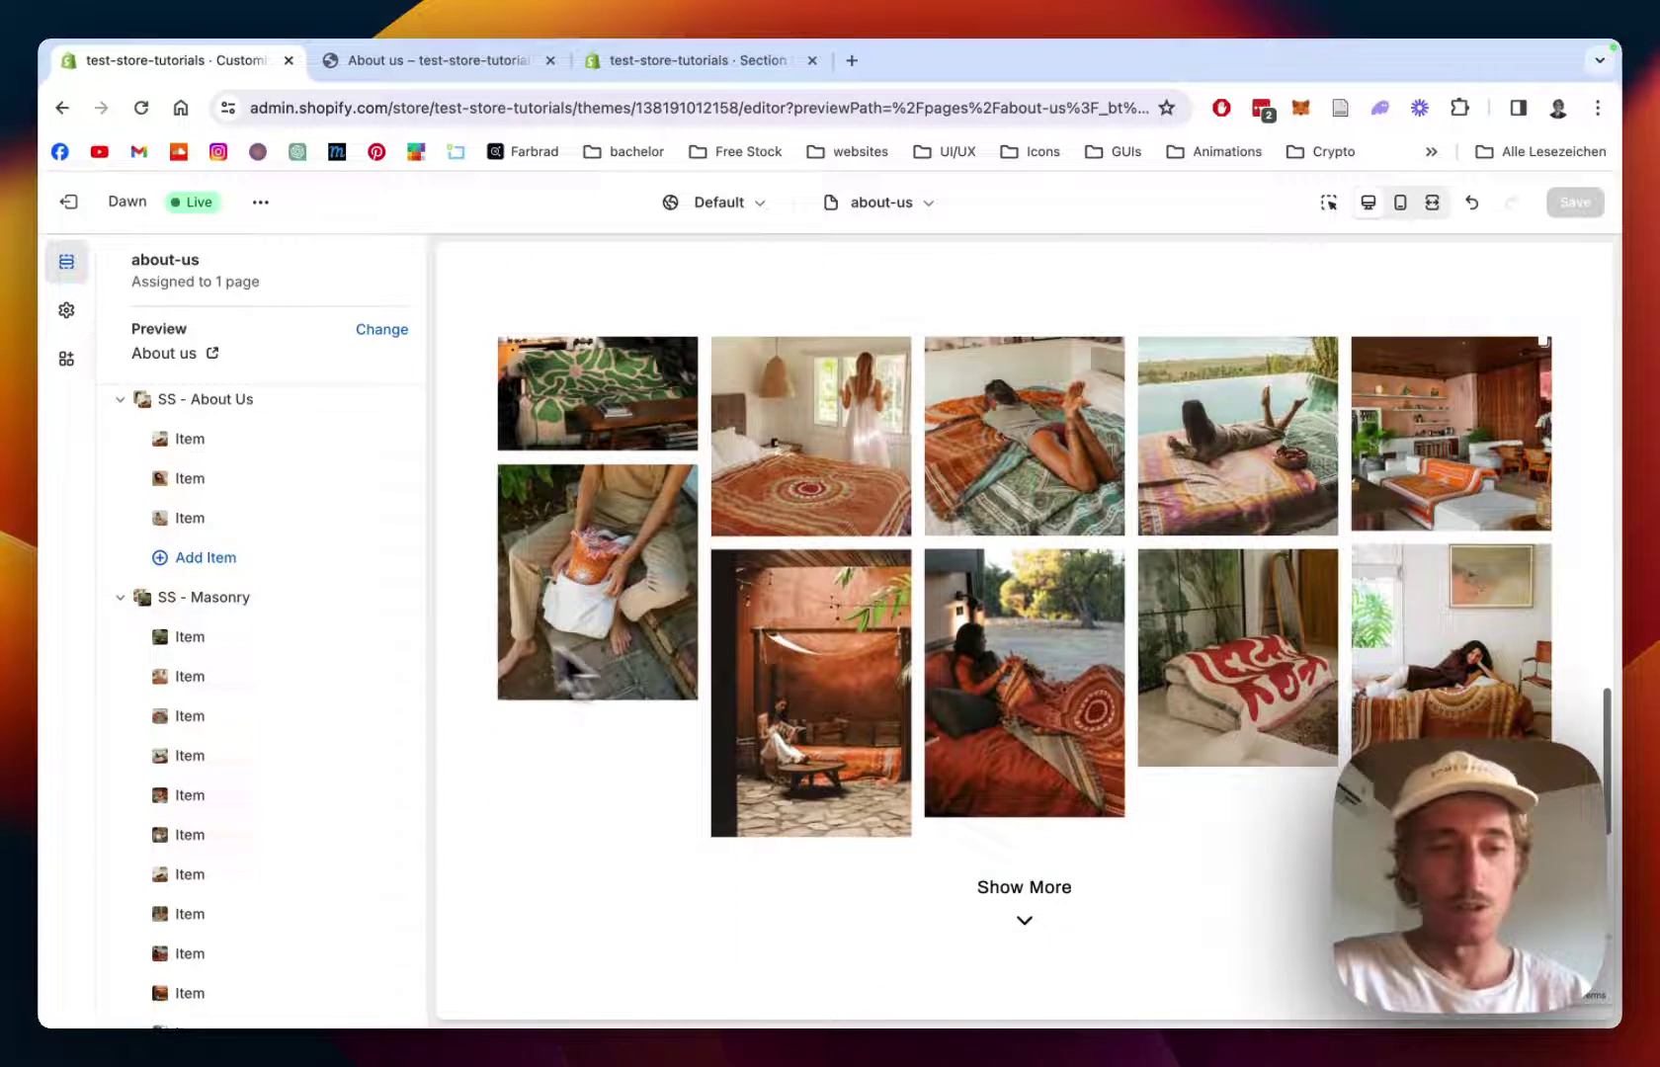
scroll(299, 617, down, 1)
scroll(297, 601, down, 4)
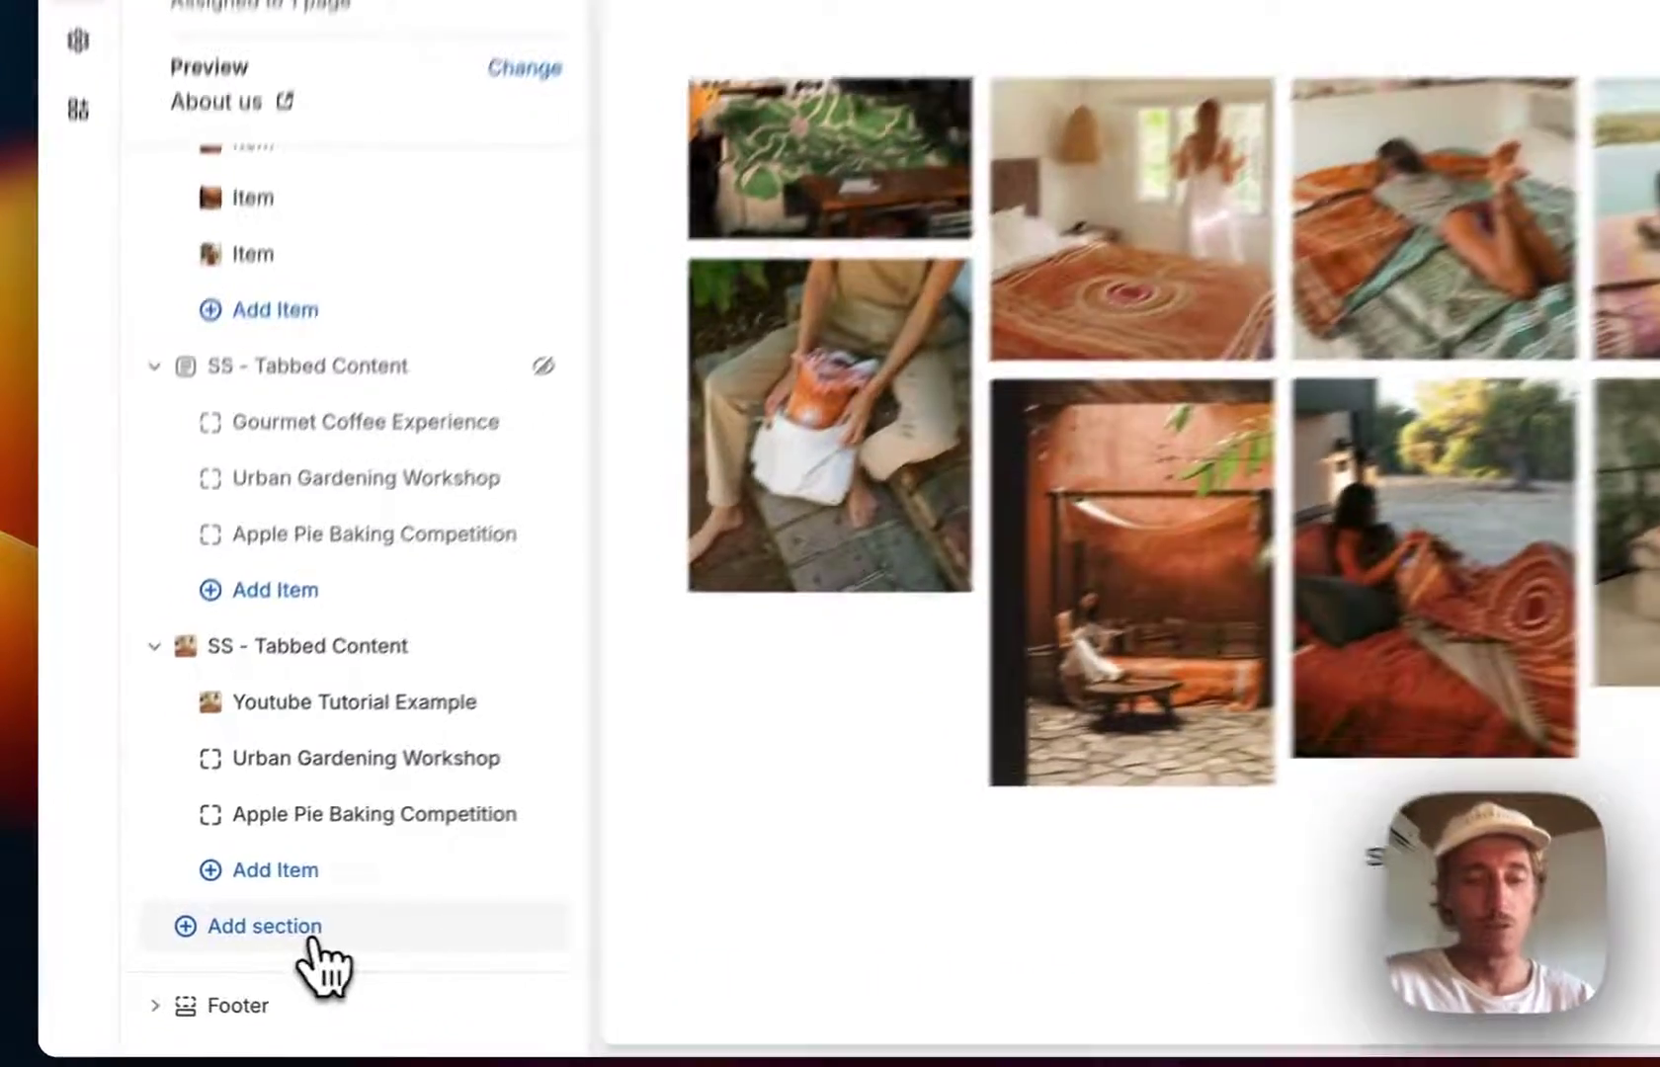
- Add an SS - Masonry section to the about-us template and save it
click(268, 949)
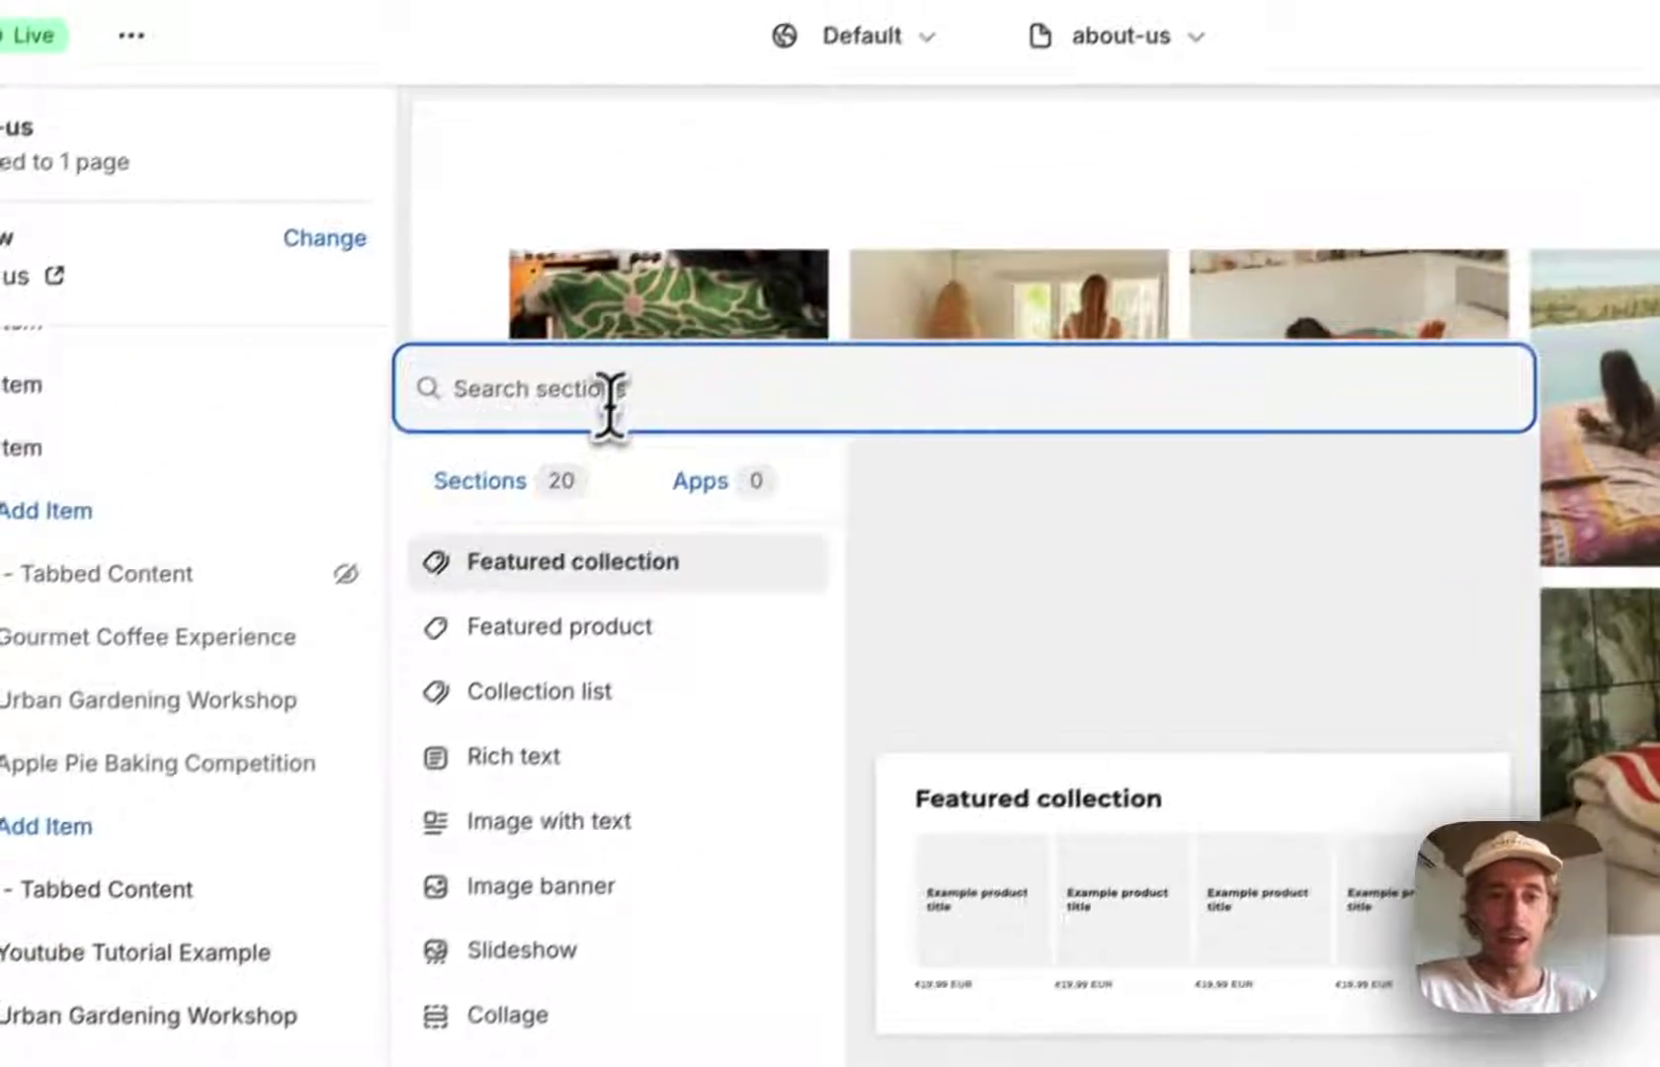
text(mason)
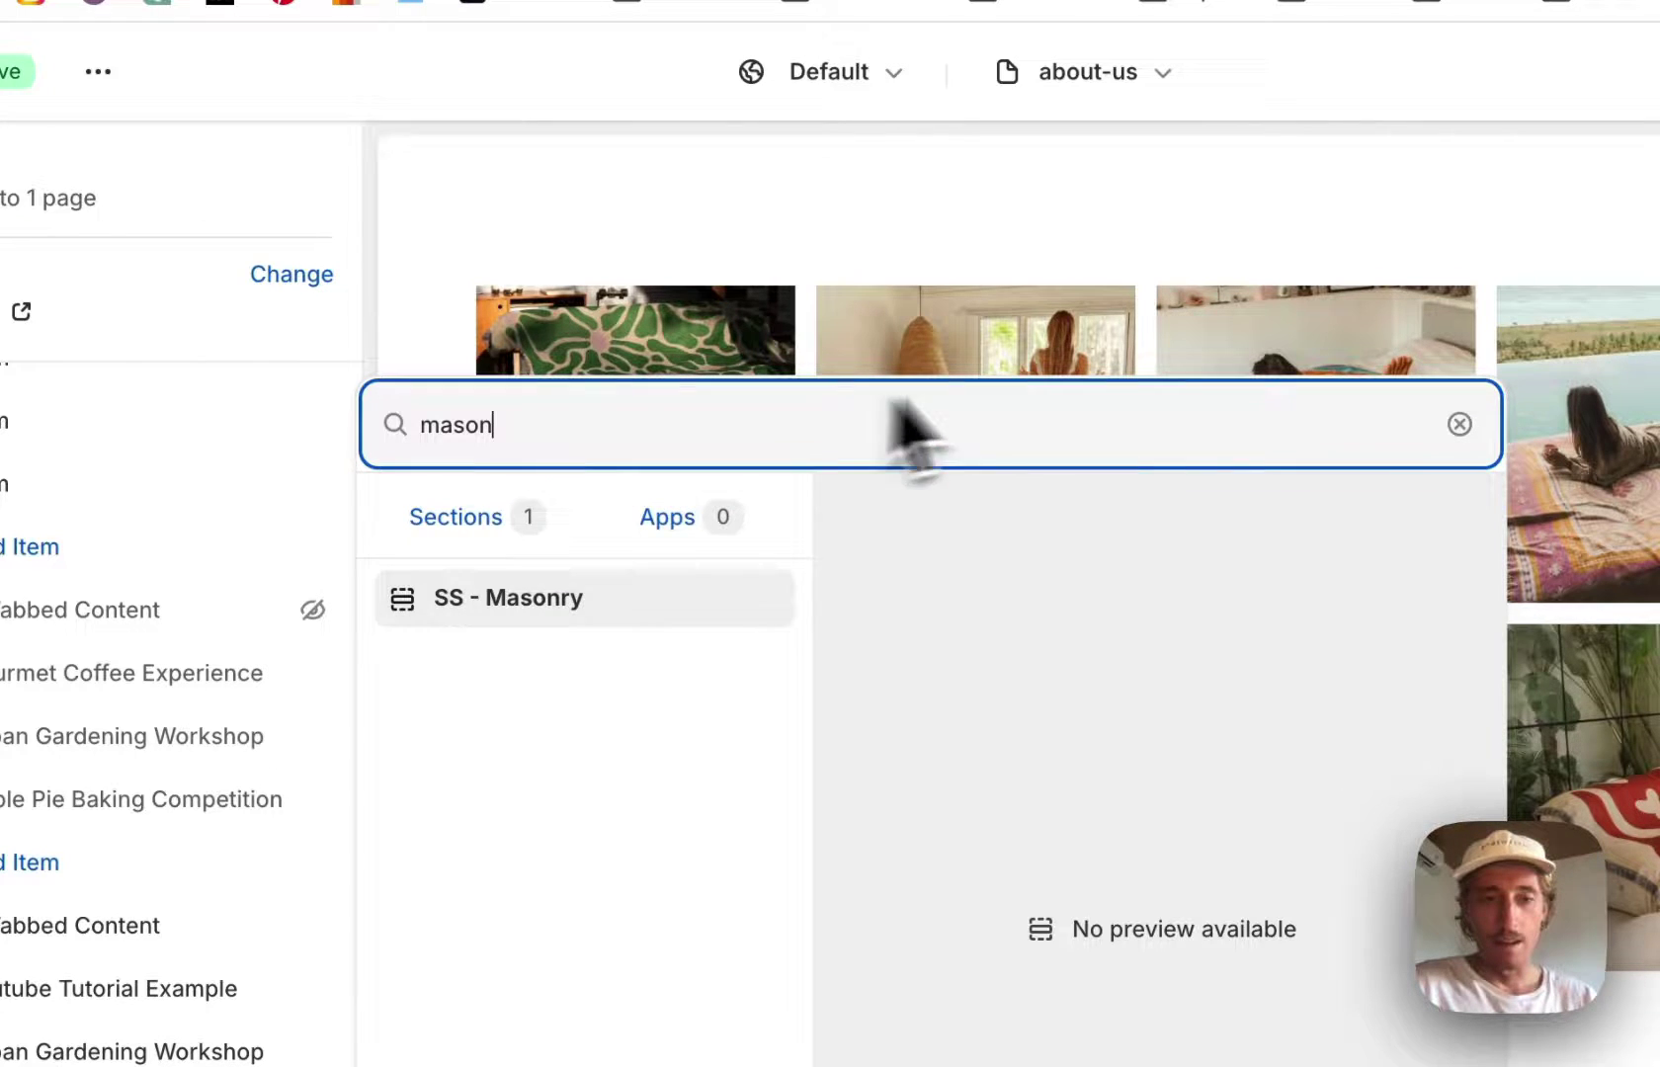
click(558, 599)
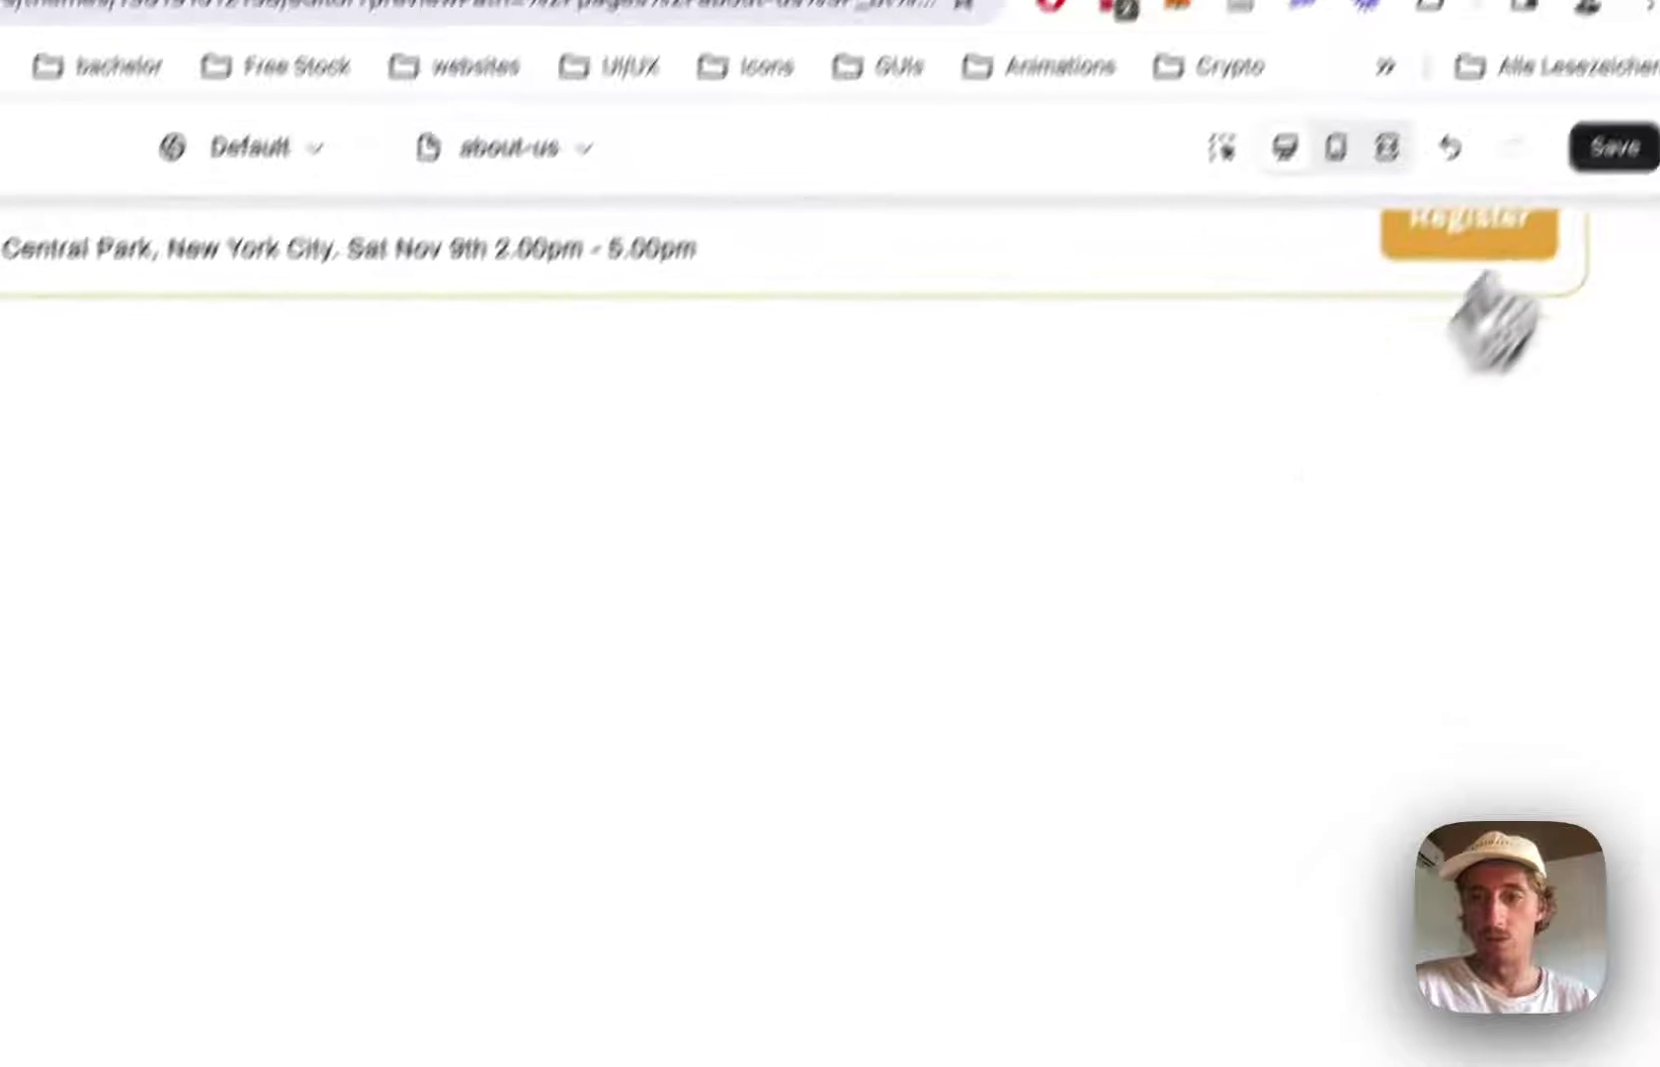
click(1615, 146)
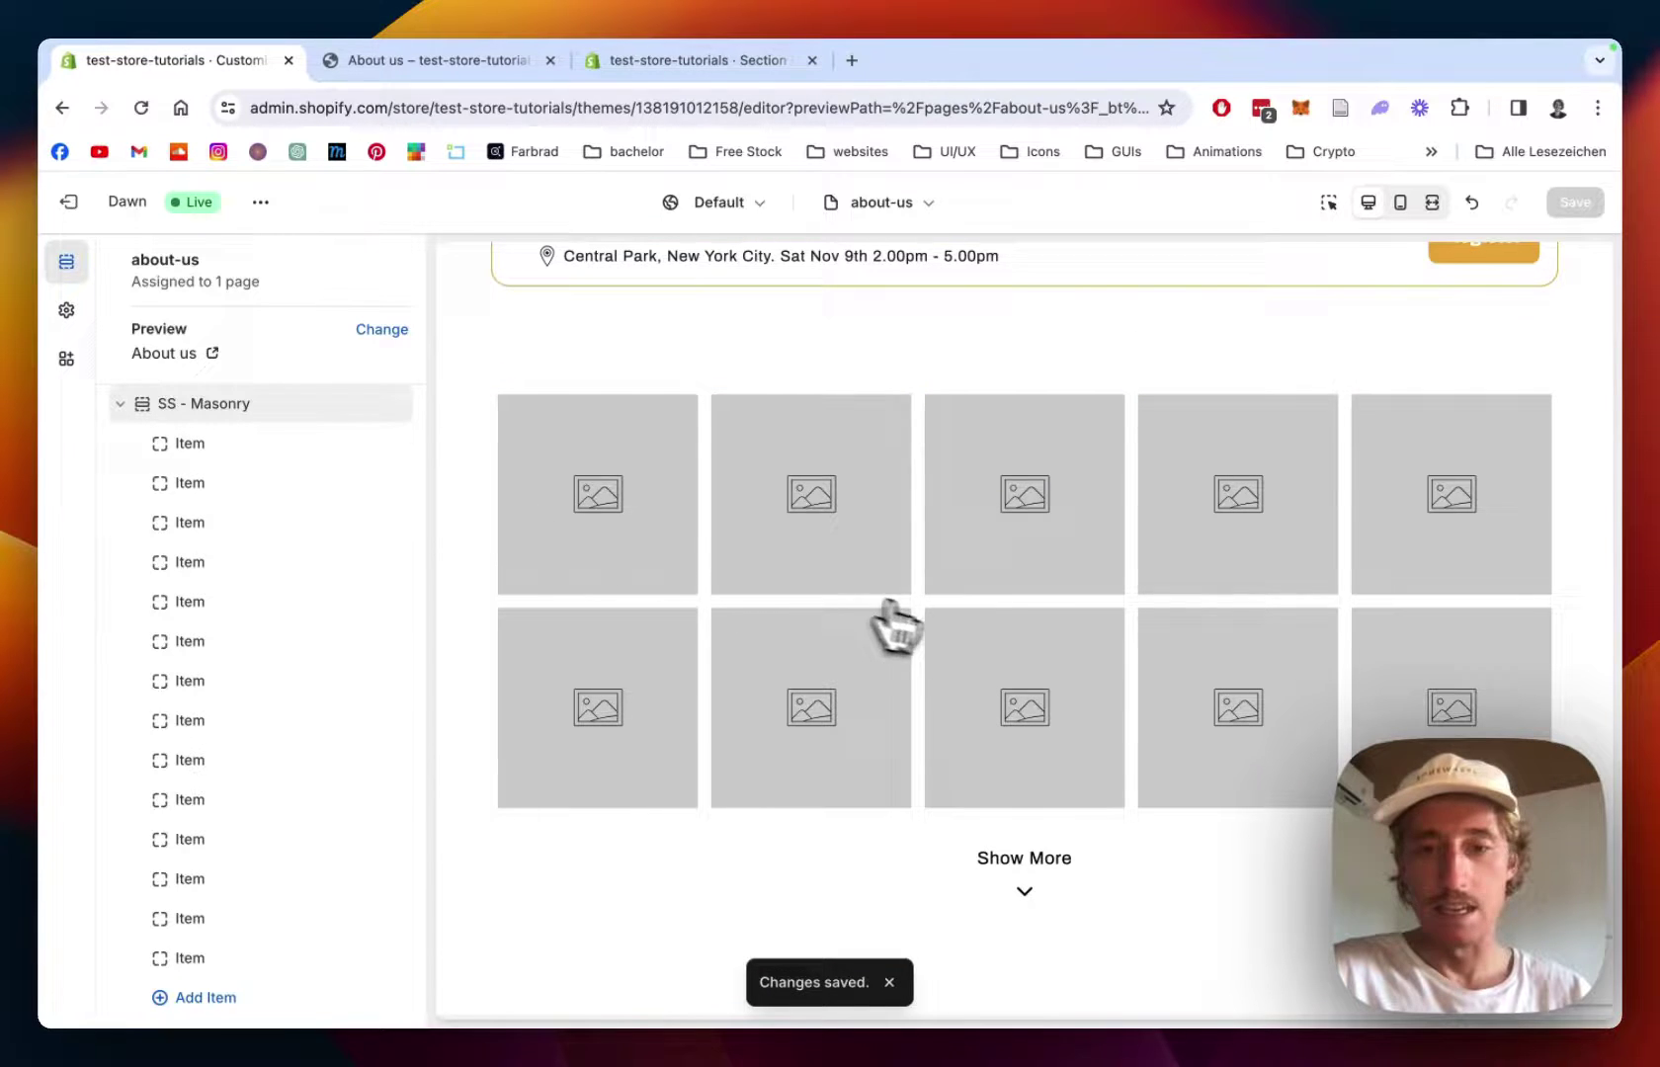
scroll(940, 633, up, 1)
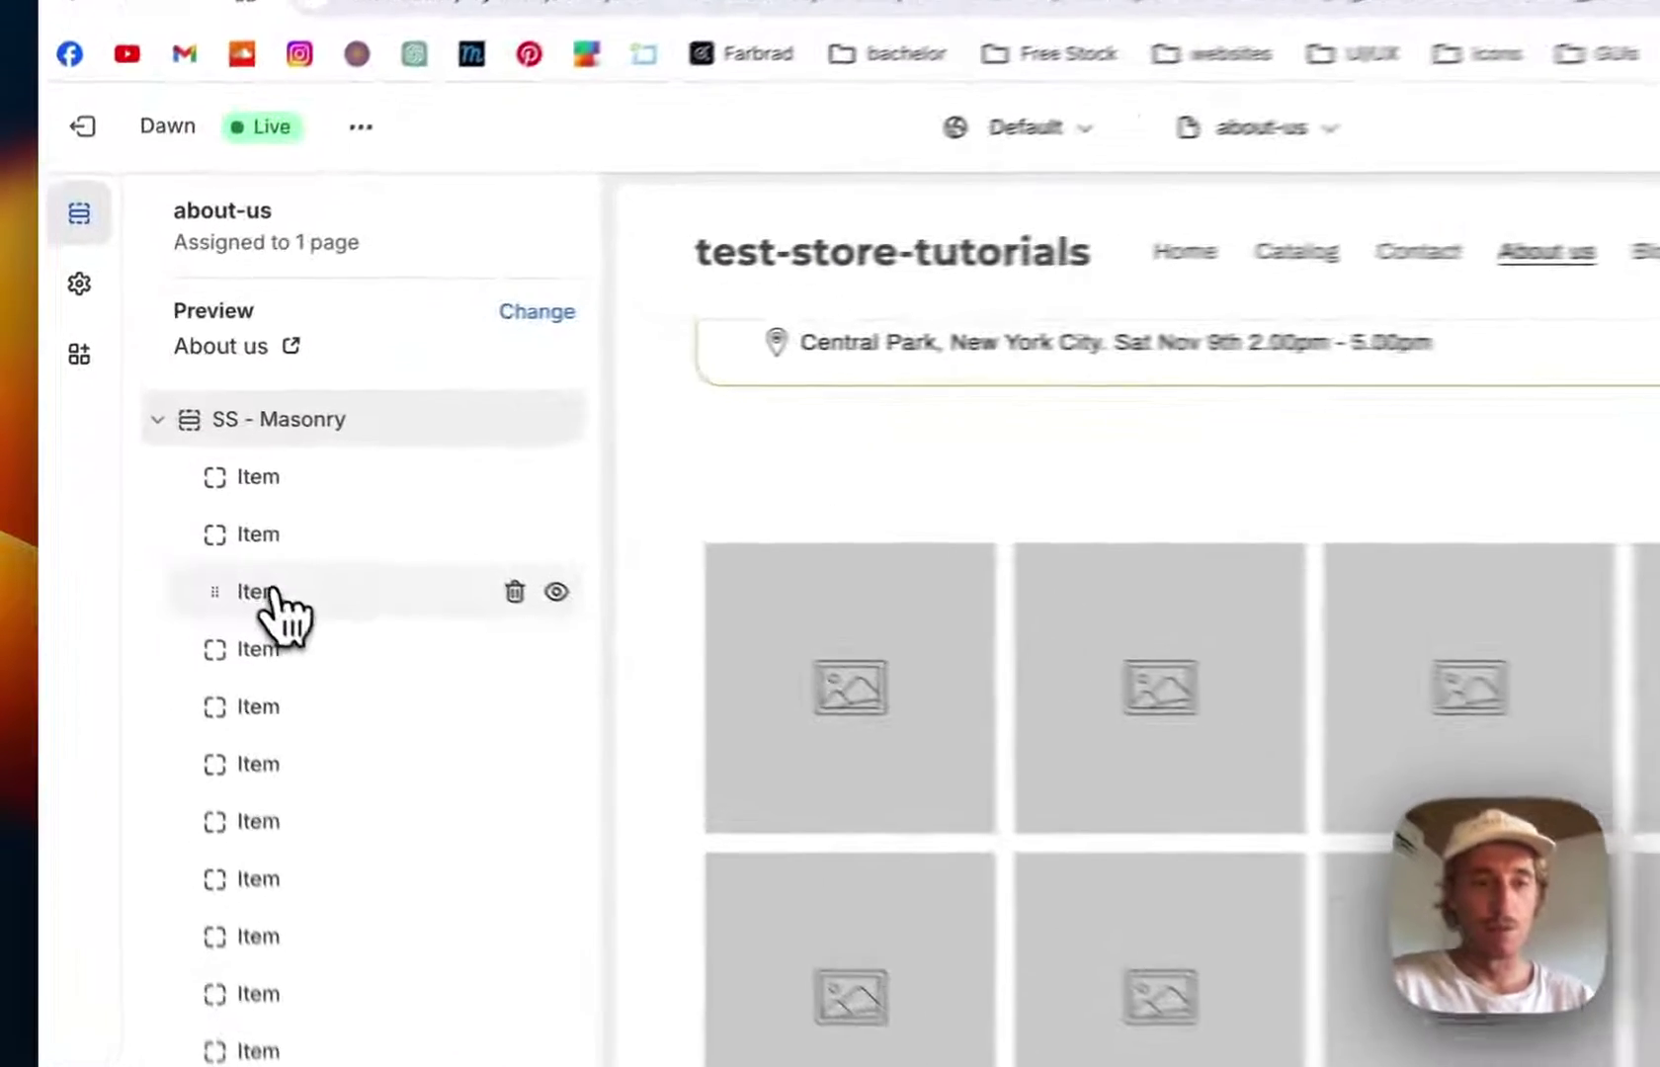
- Set the third gallery item's image to the sneakers photo
click(181, 522)
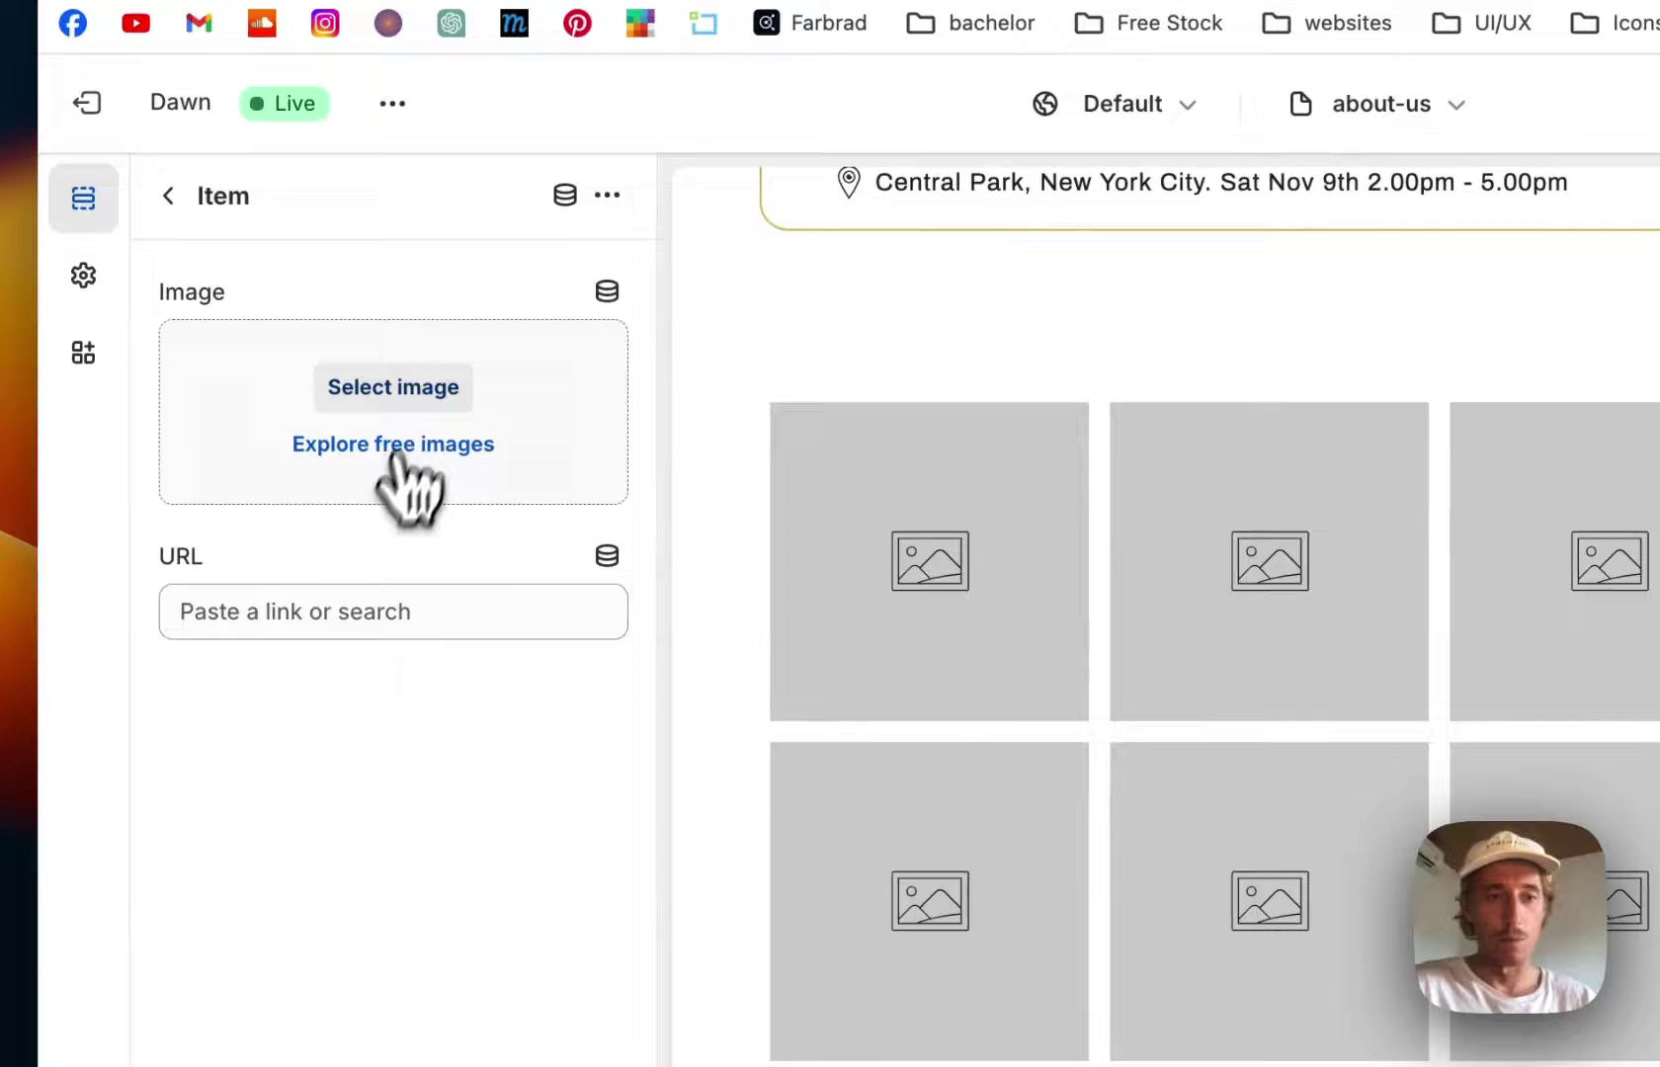
click(391, 389)
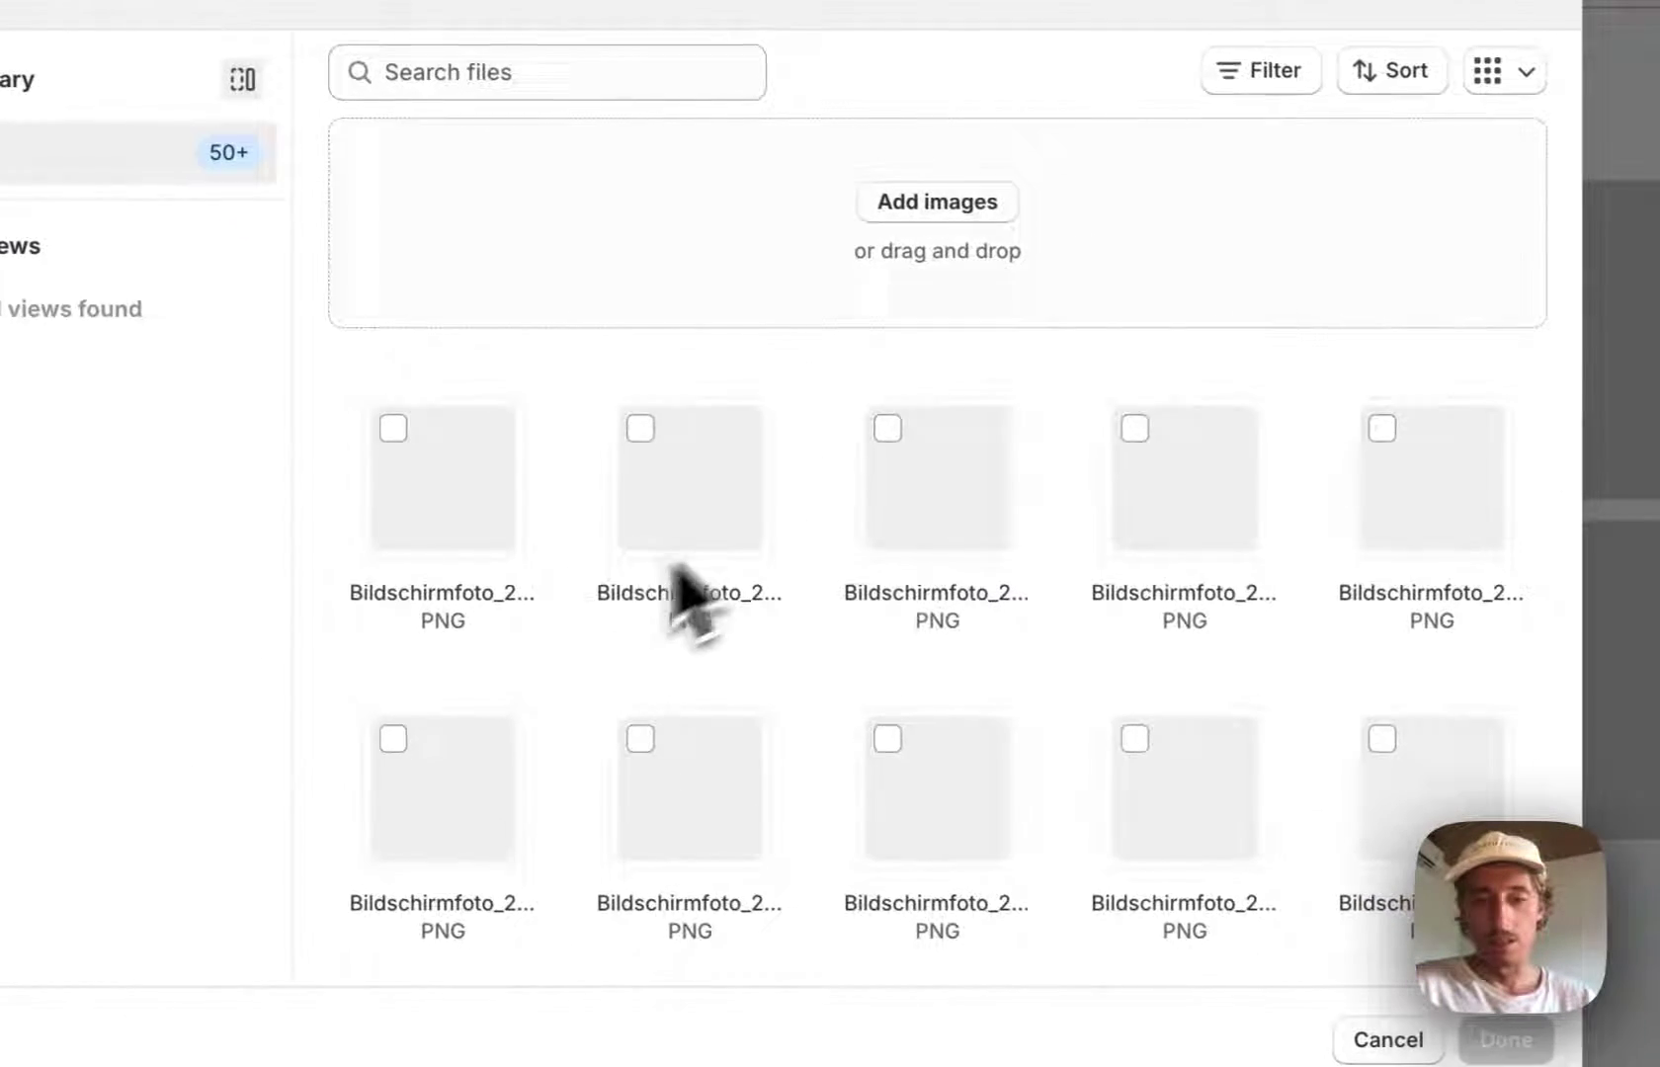
scroll(967, 591, down, 5)
scroll(966, 591, up, 1)
click(896, 377)
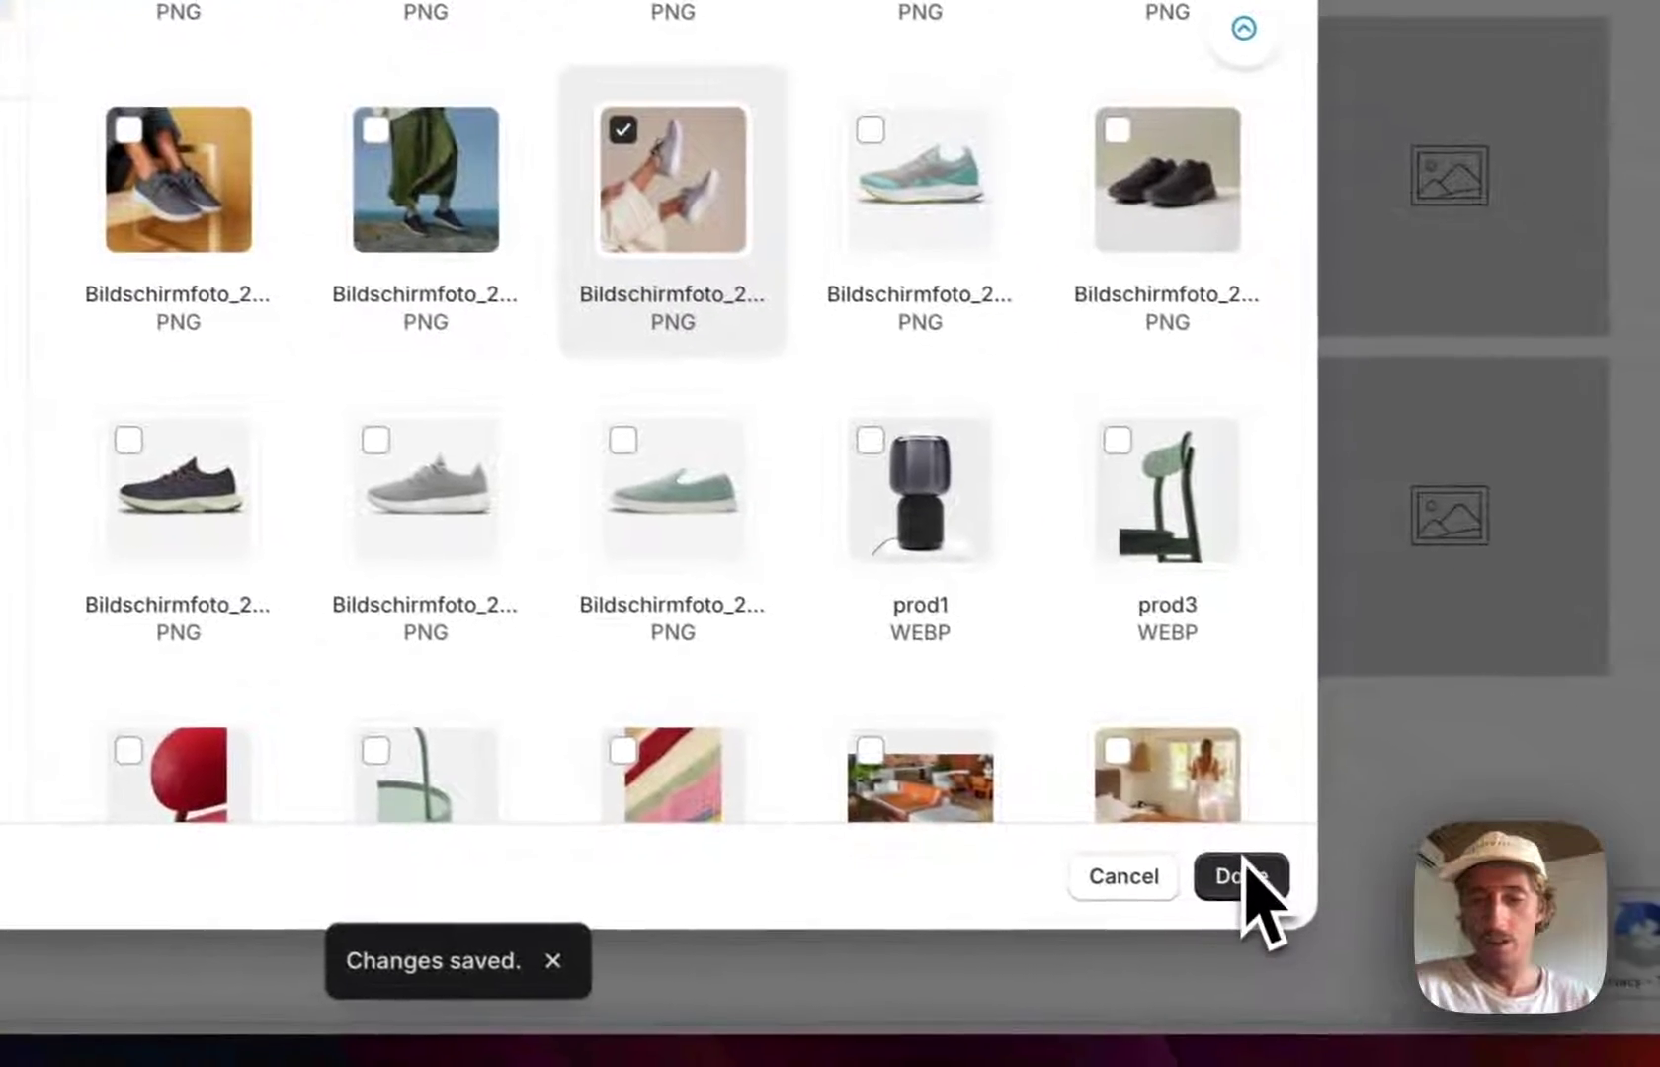
click(1502, 1039)
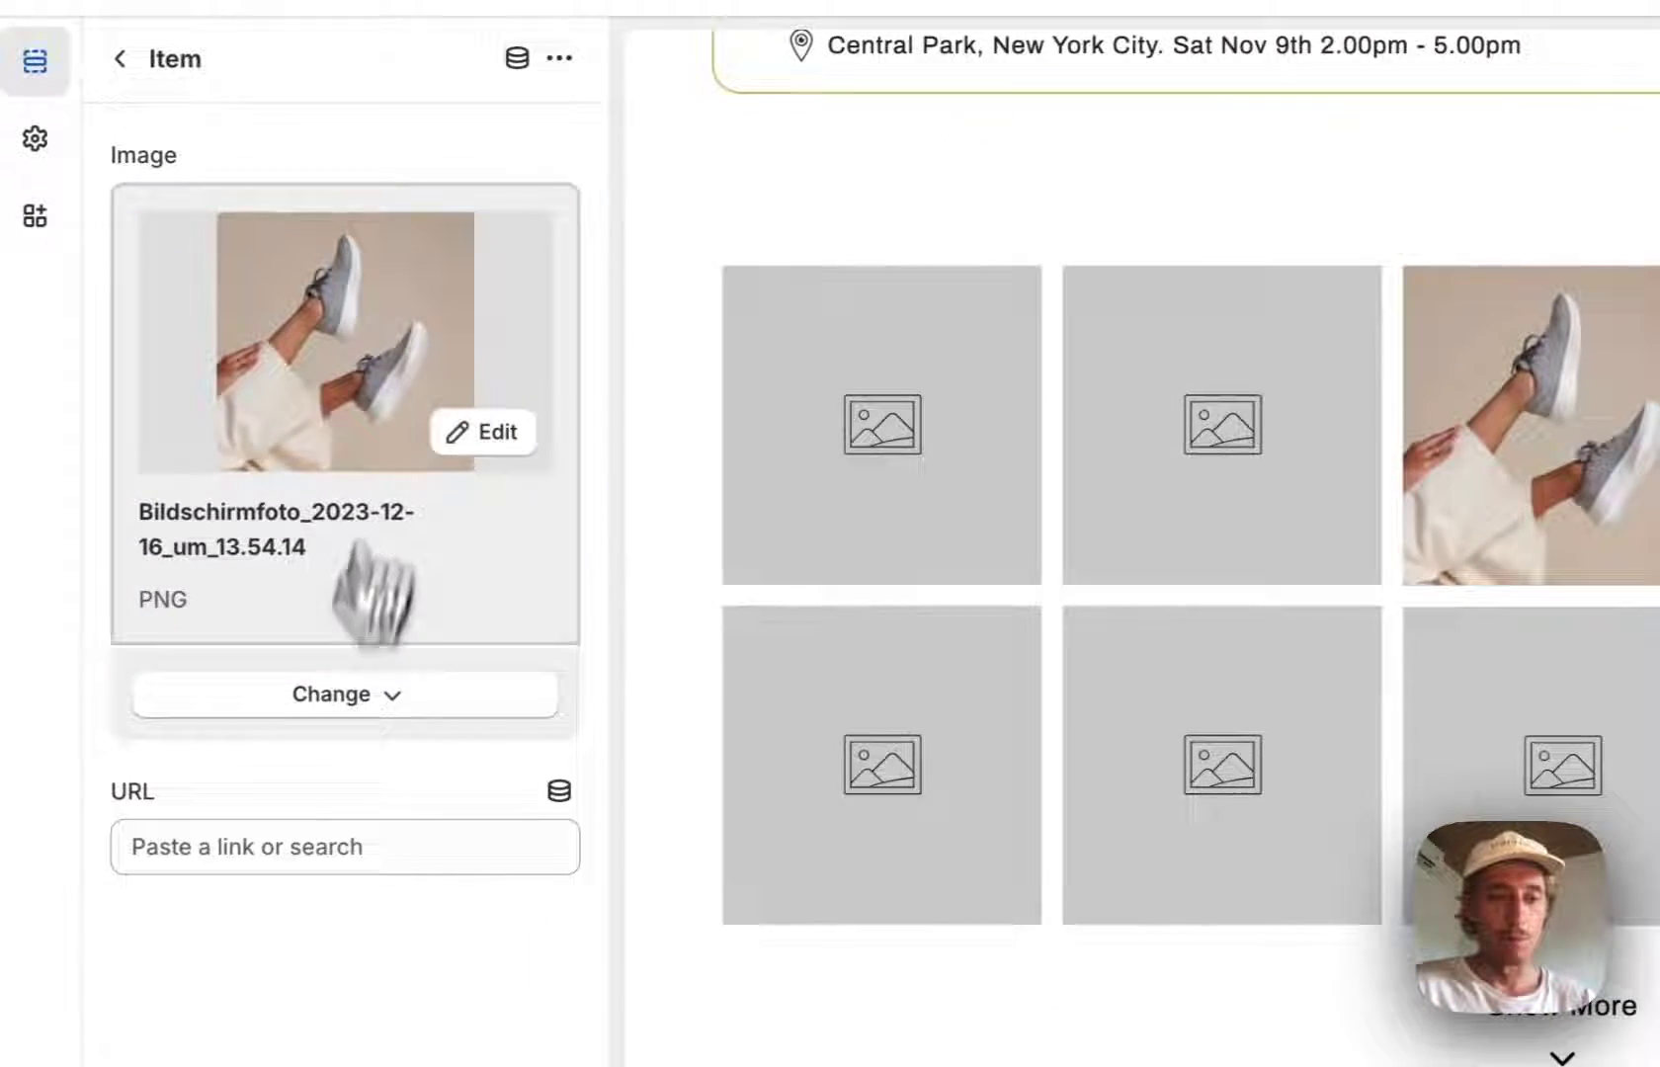
- Link that item to the Red Wing Iron Ranger Boot product
click(207, 860)
click(331, 494)
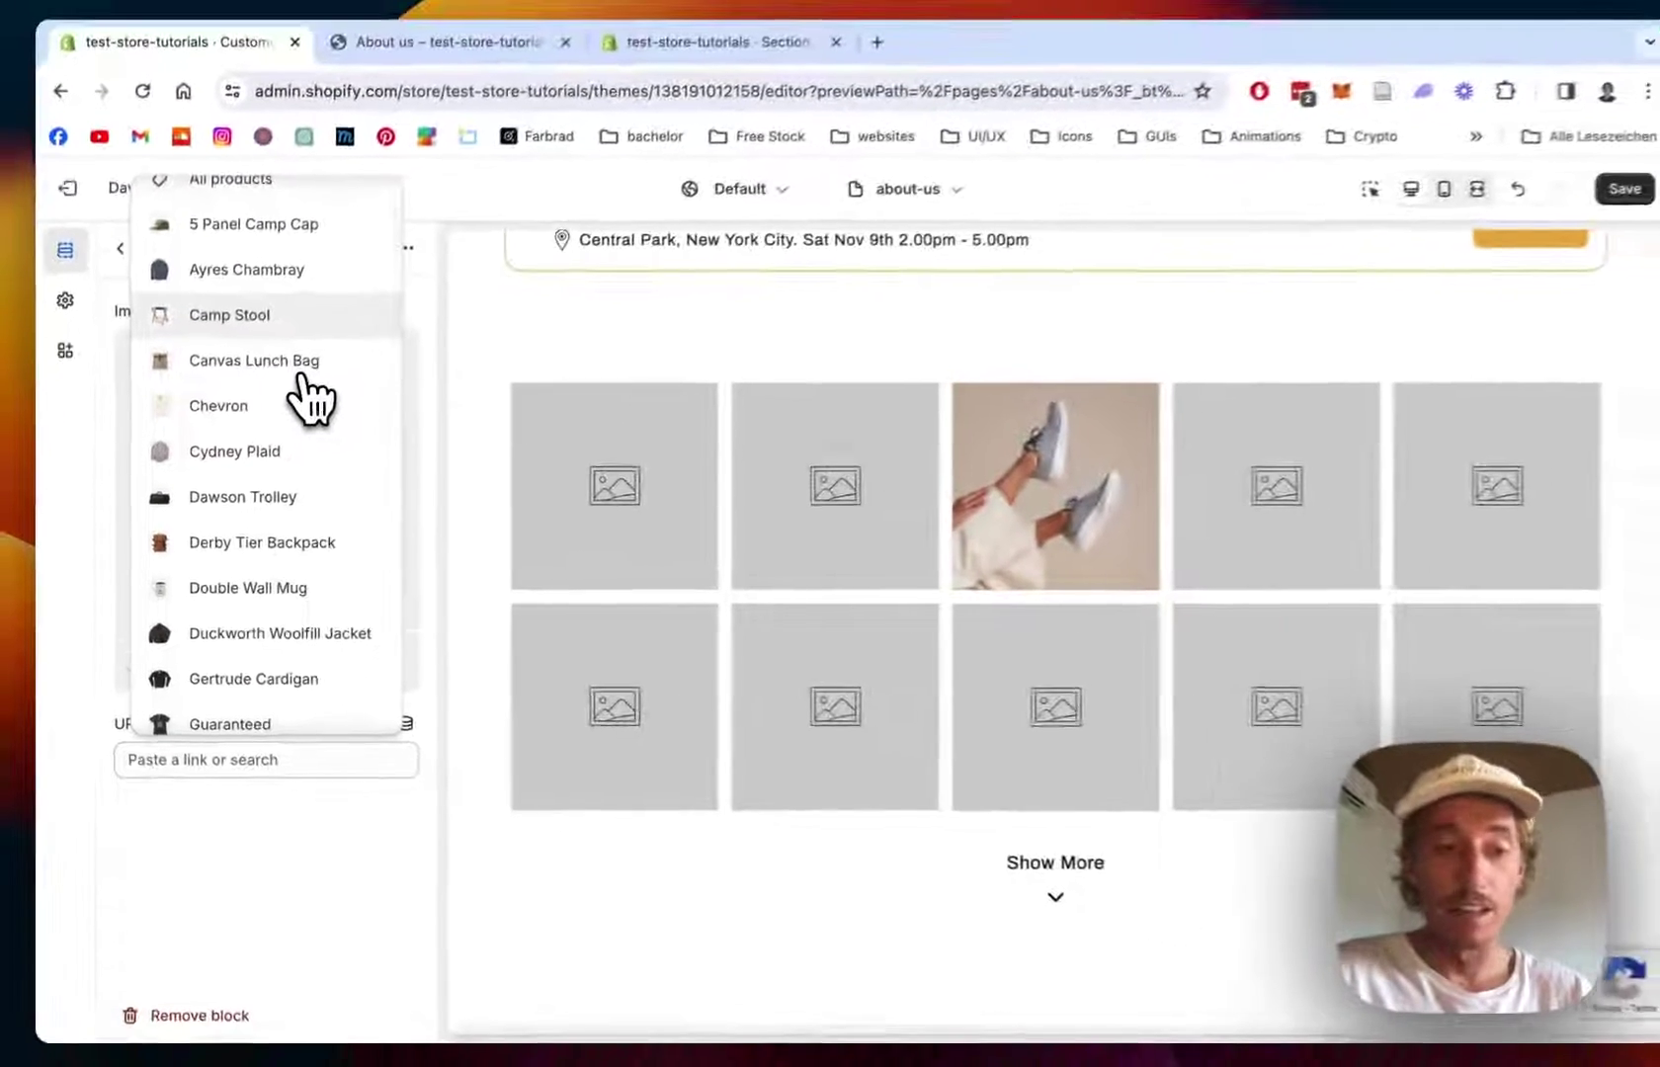
scroll(308, 396, down, 3)
scroll(308, 396, down, 2)
scroll(308, 399, down, 5)
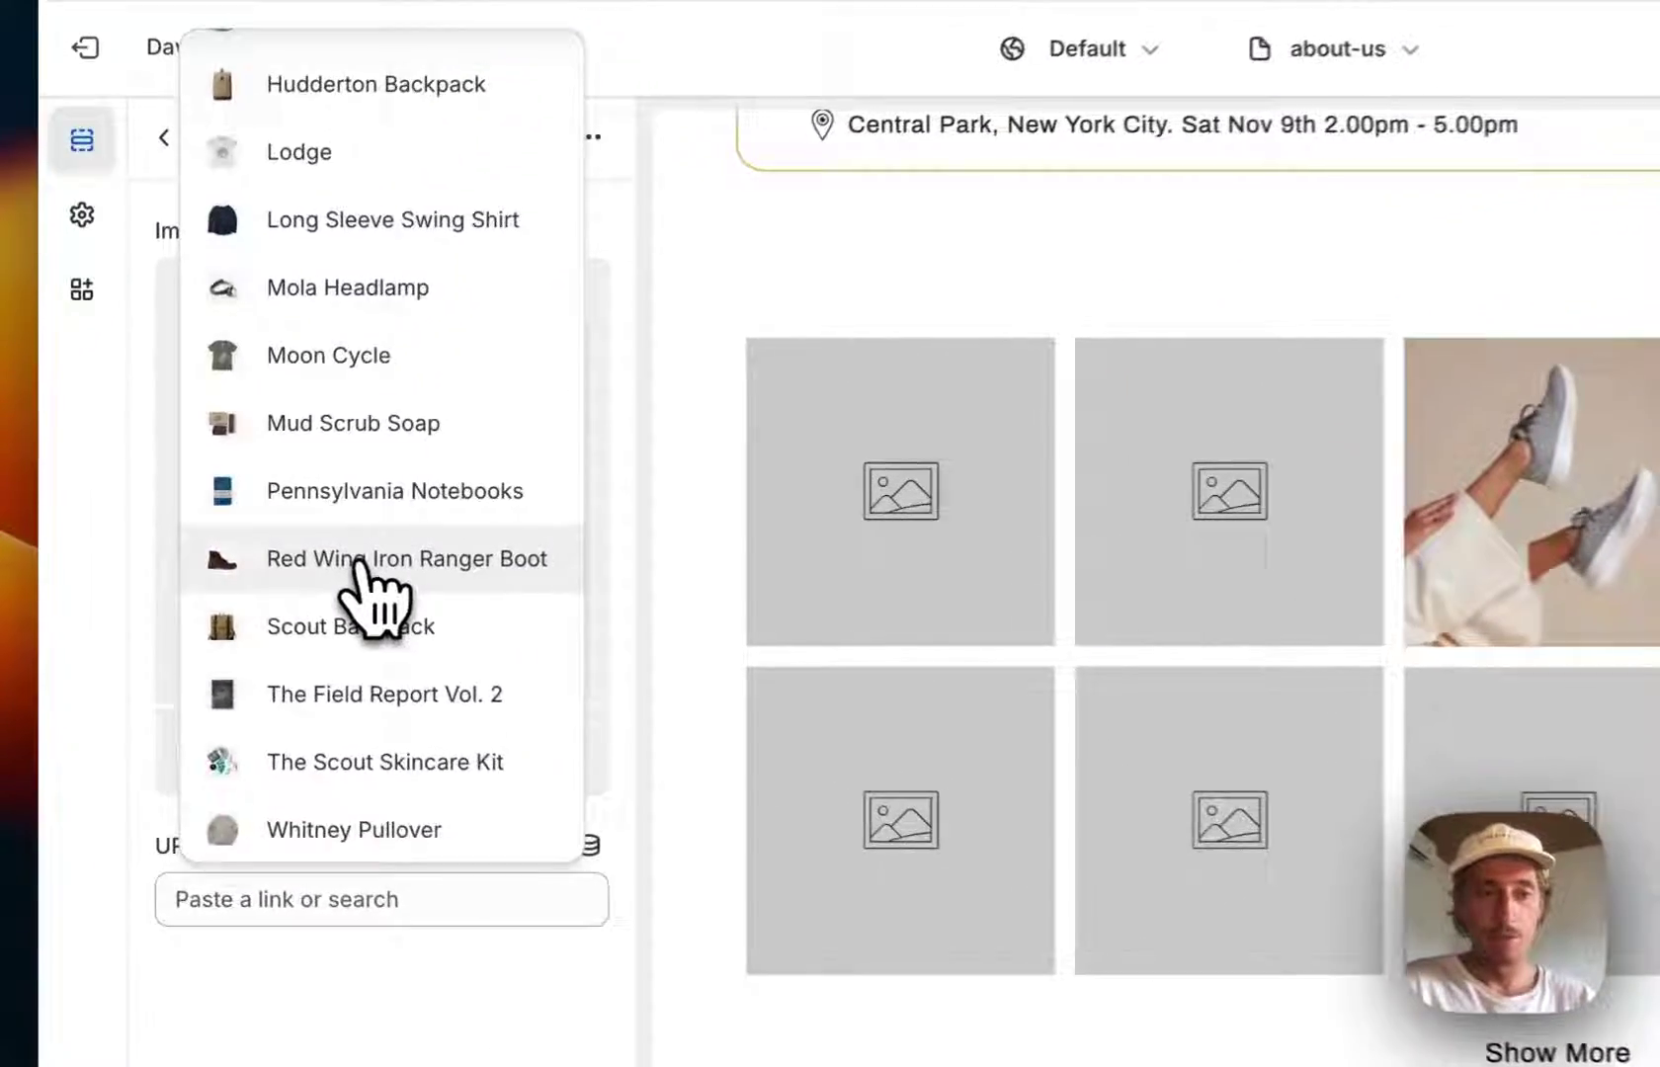
click(259, 534)
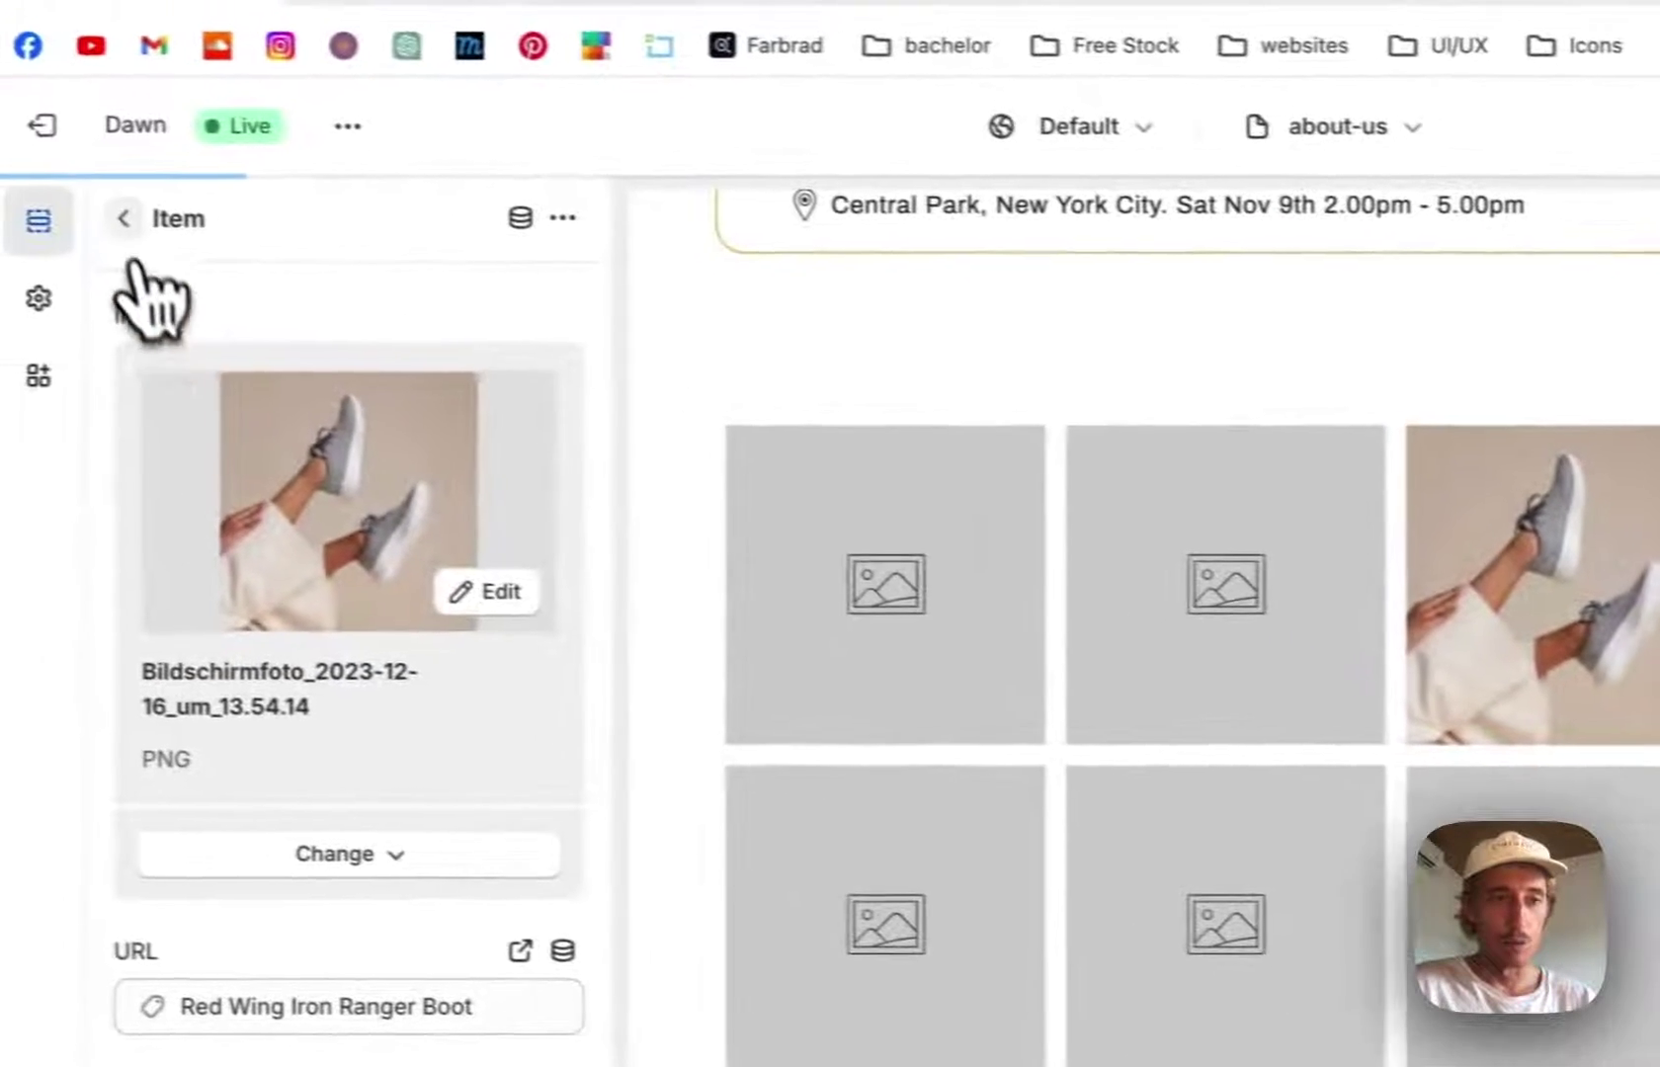
- Set the SS - Masonry heading to 'Masonry Image Grid' in a custom font at 36 px
click(124, 218)
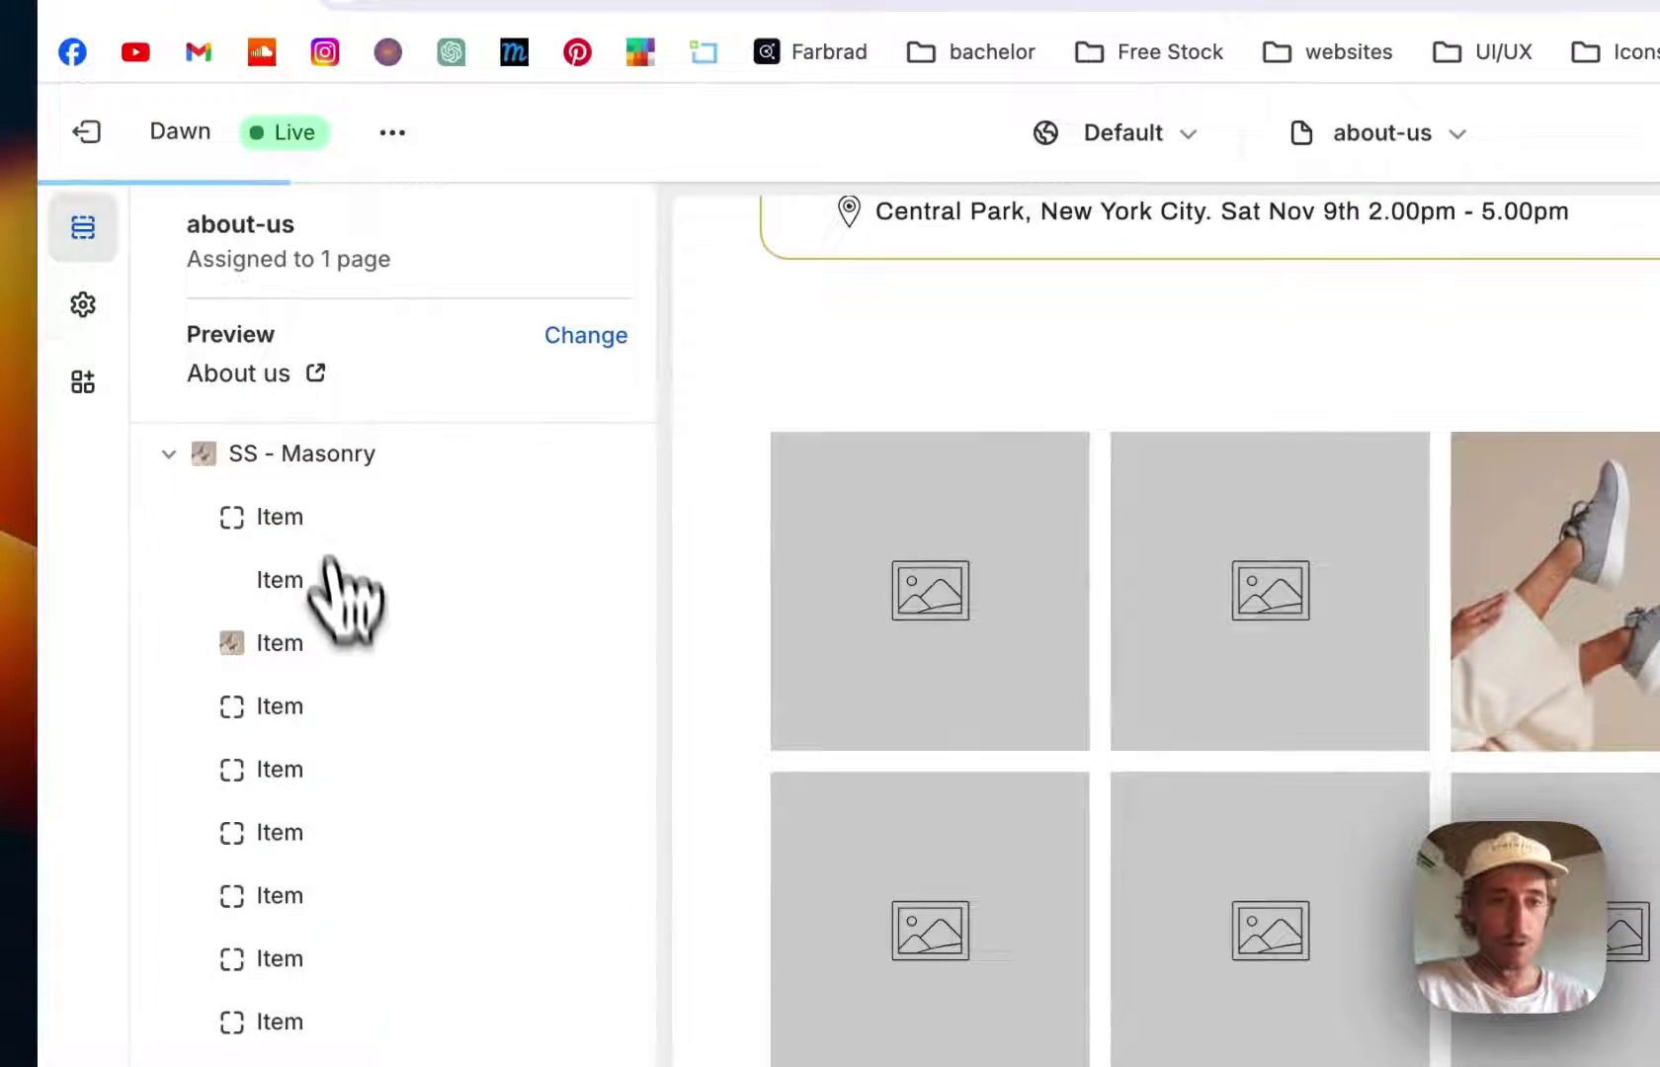
click(300, 457)
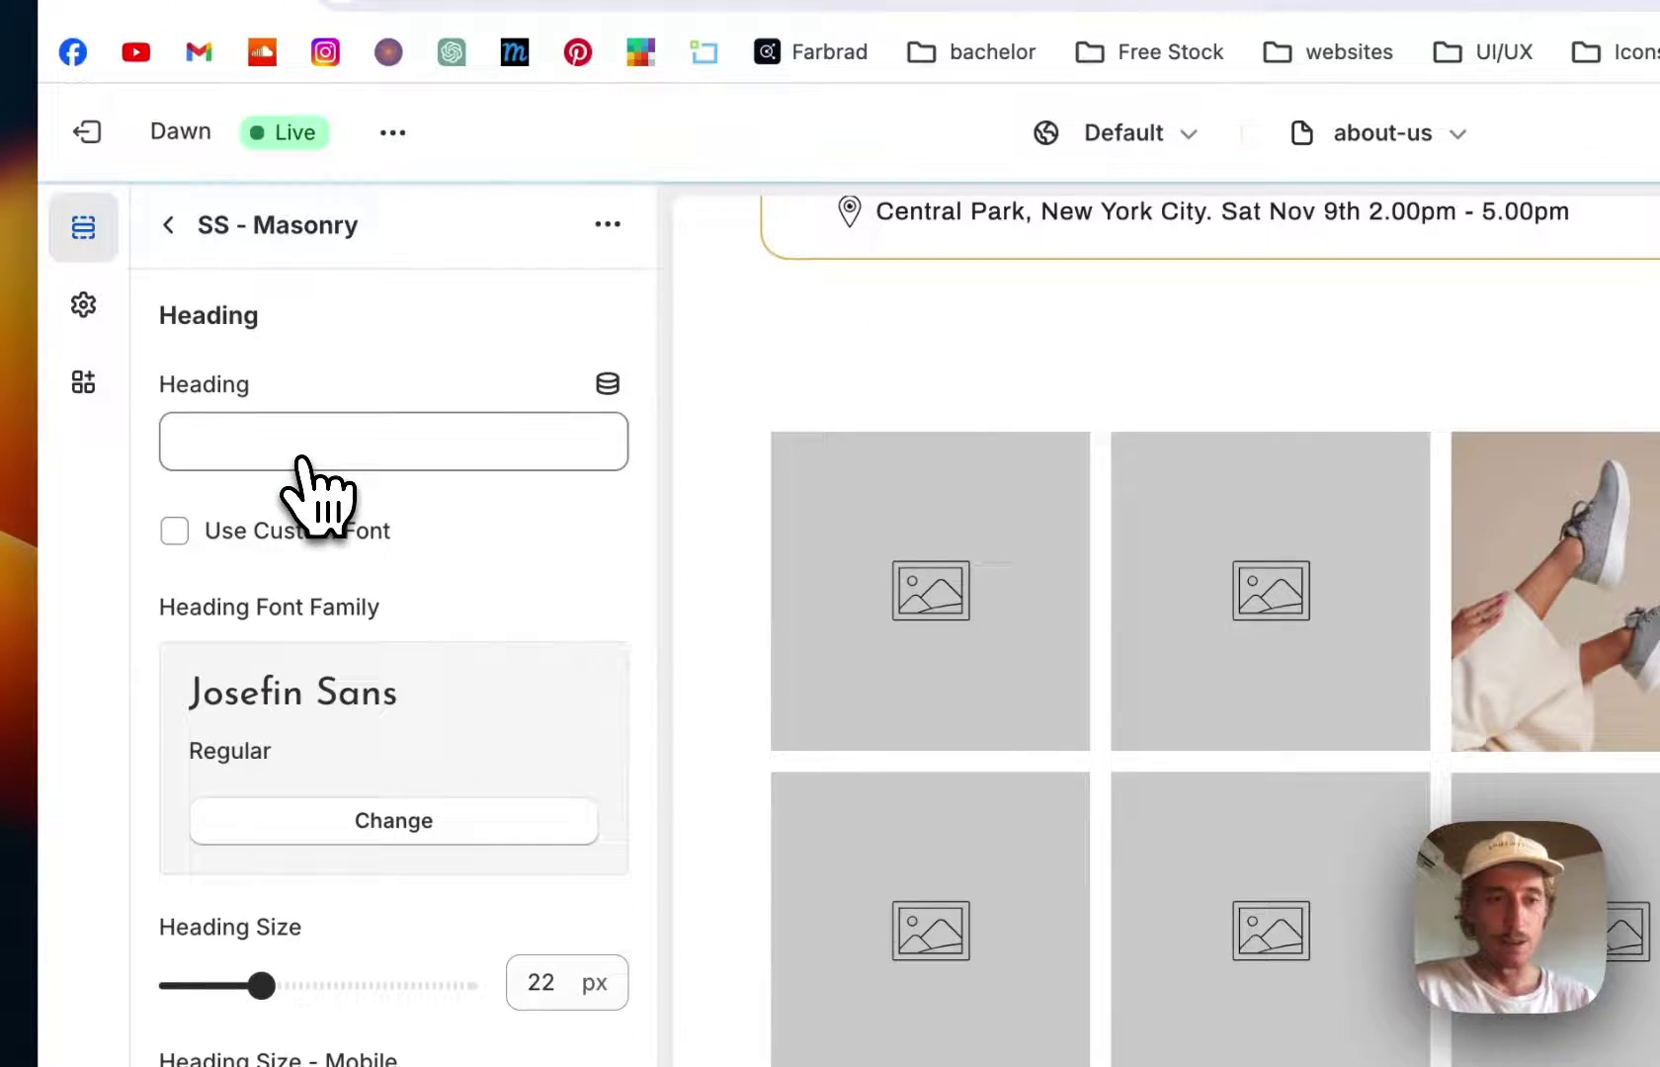
click(350, 442)
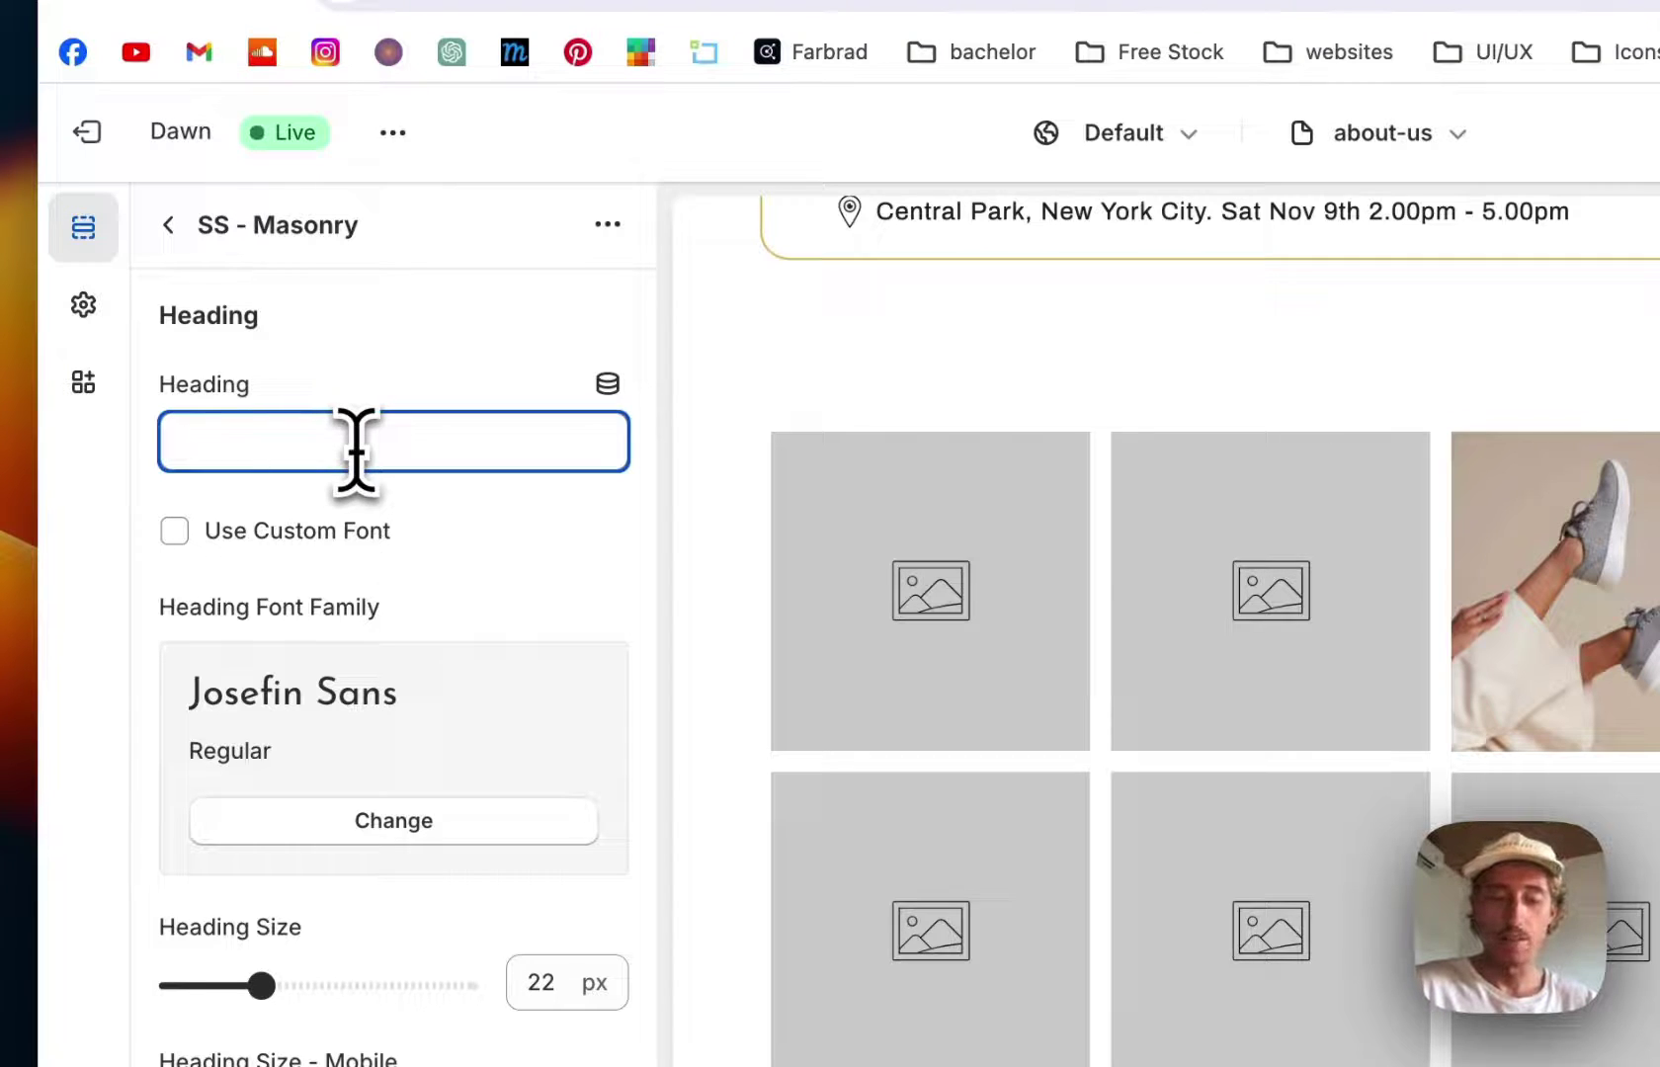
text(Mas)
text(onry)
text( Image Grid)
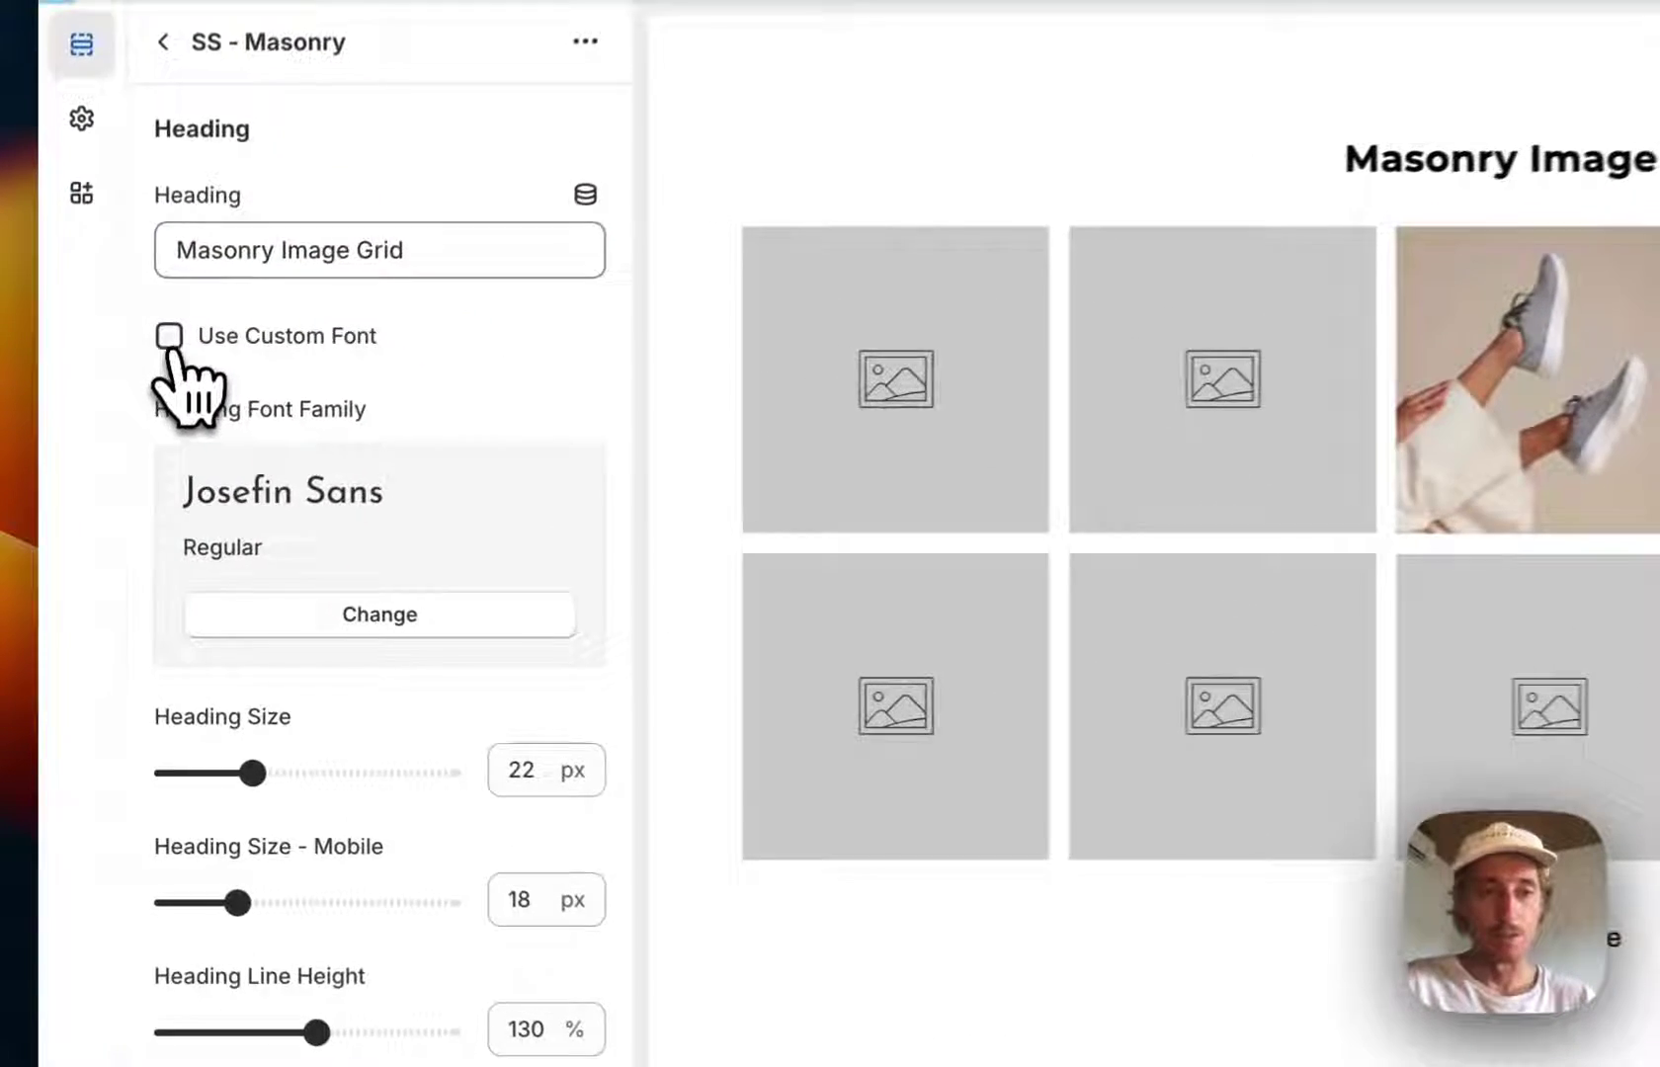
click(124, 452)
drag(261, 776, 318, 769)
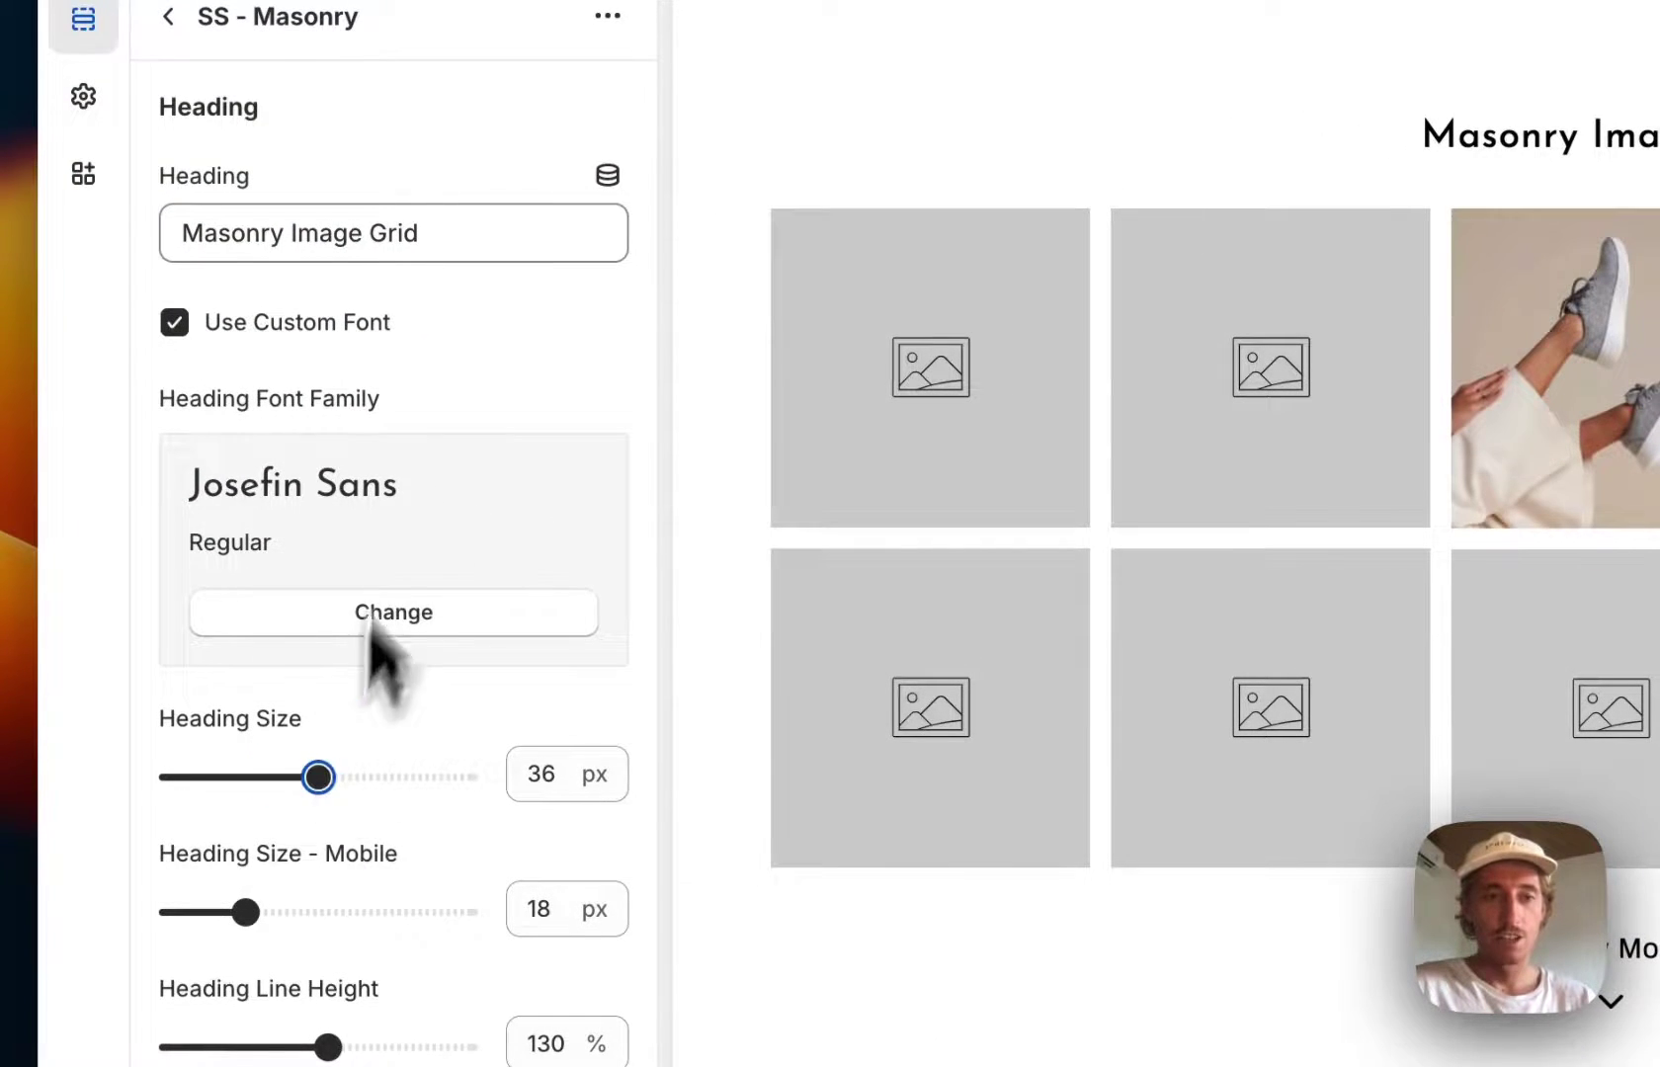
scroll(389, 546, down, 6)
scroll(426, 481, down, 2)
scroll(427, 481, down, 2)
scroll(415, 447, down, 1)
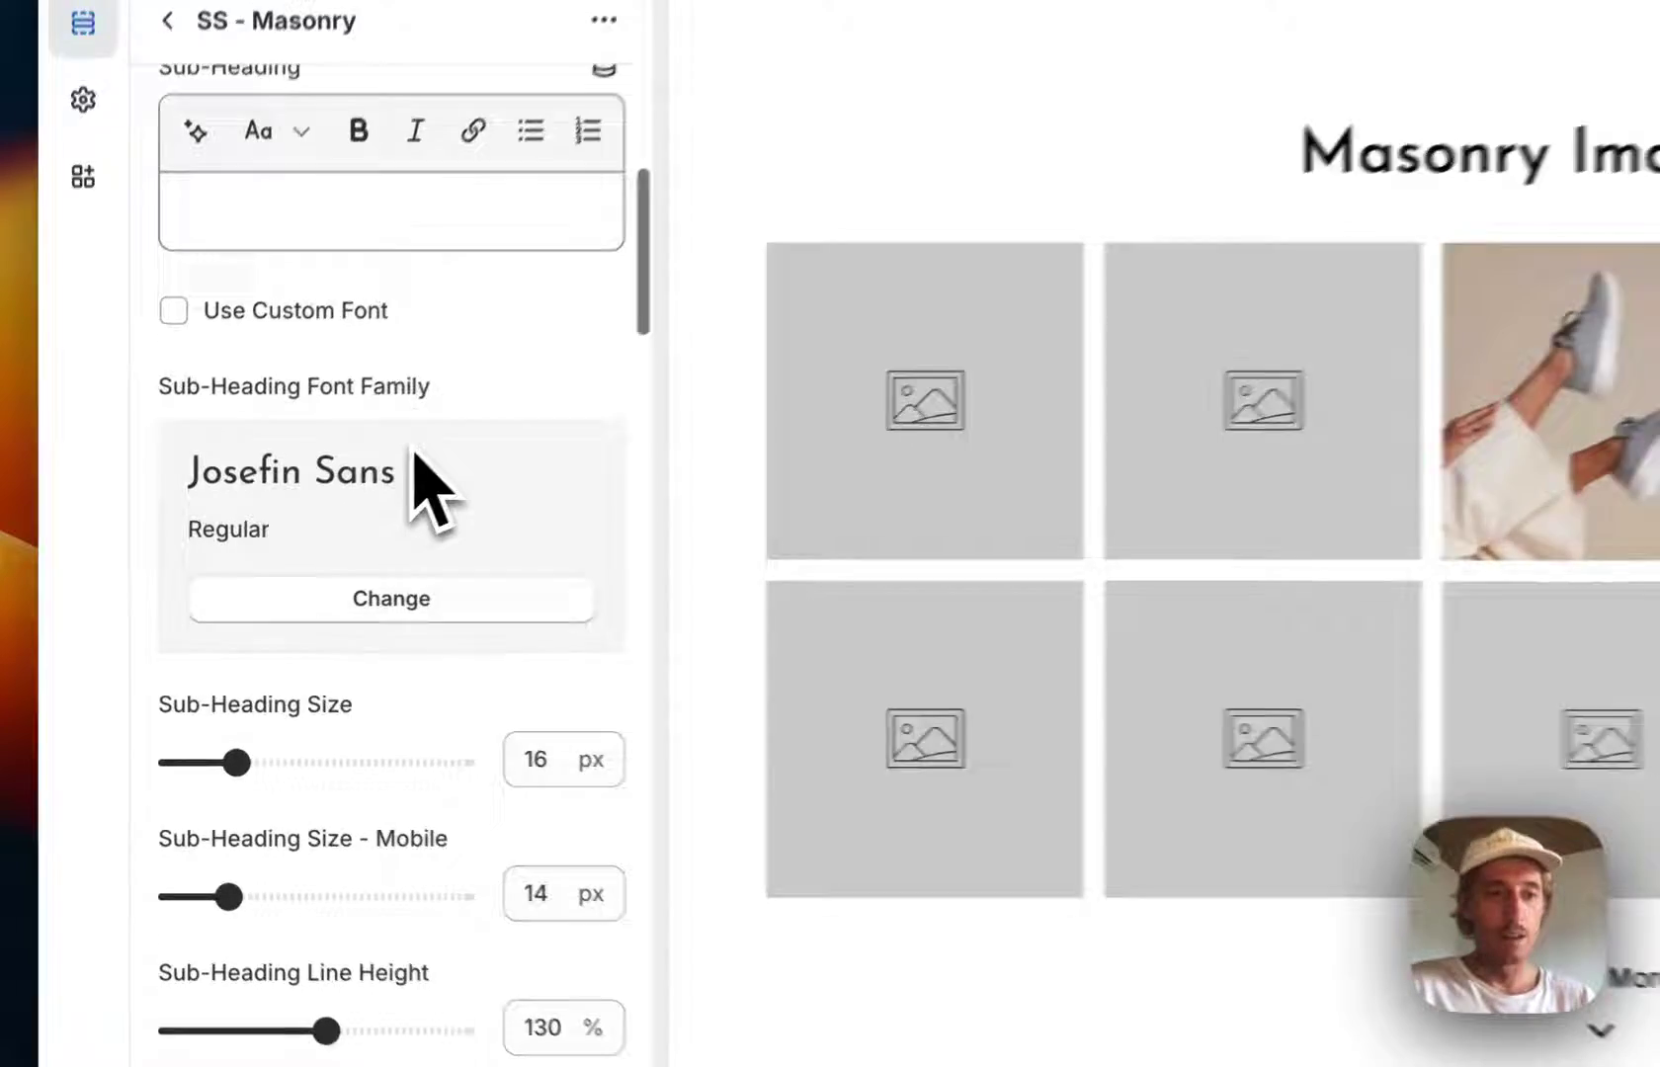
scroll(428, 487, down, 5)
scroll(293, 517, down, 3)
scroll(274, 526, down, 2)
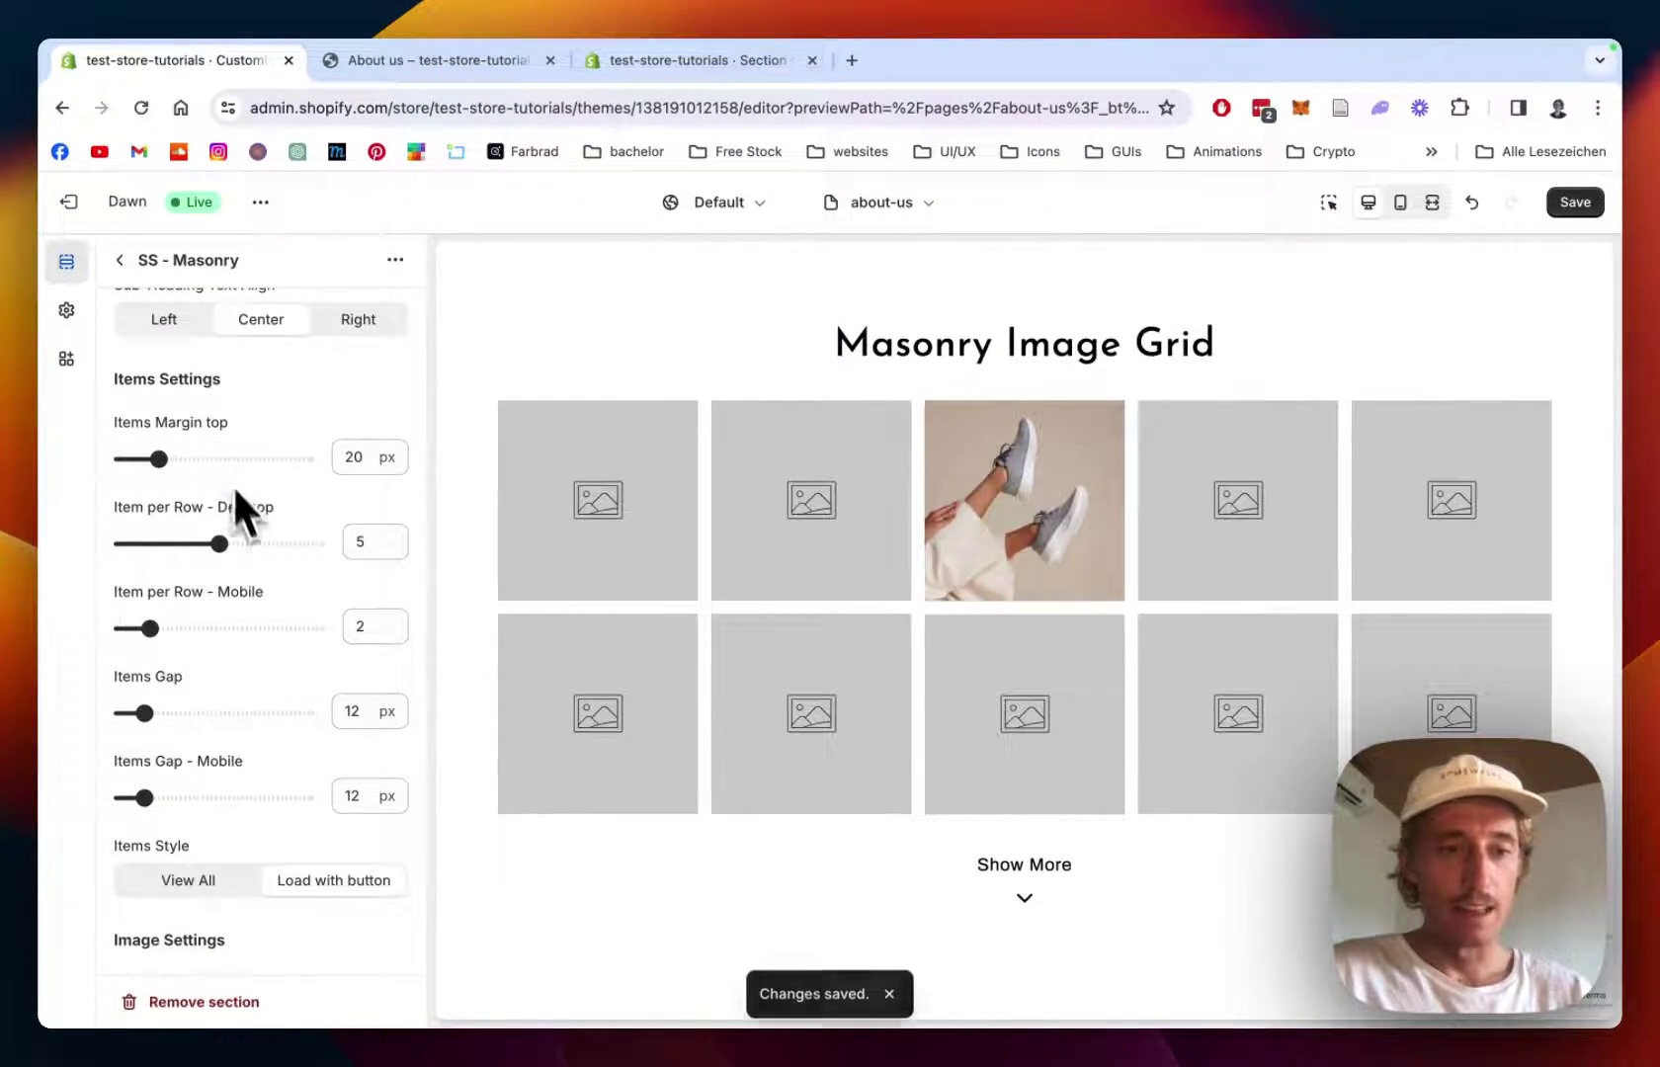
scroll(242, 508, down, 2)
- Try View All for Items Style, revert to Load with button, and return to the section list
click(215, 659)
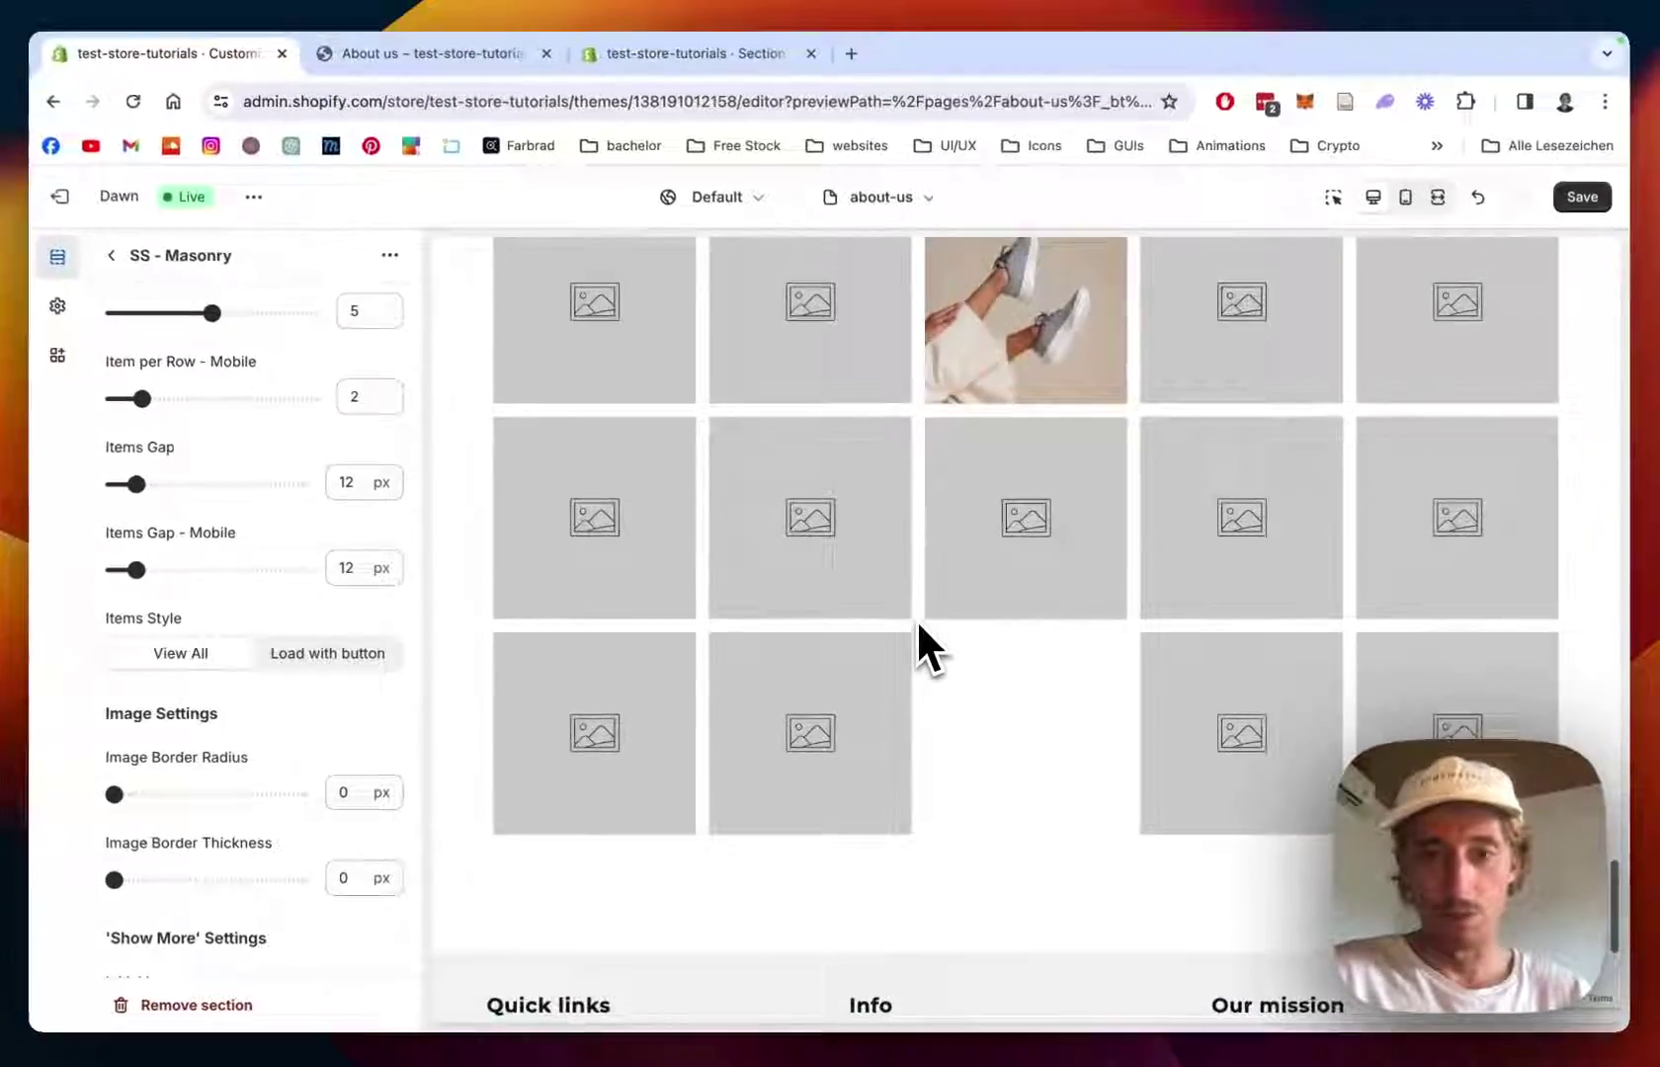
scroll(916, 620, down, 3)
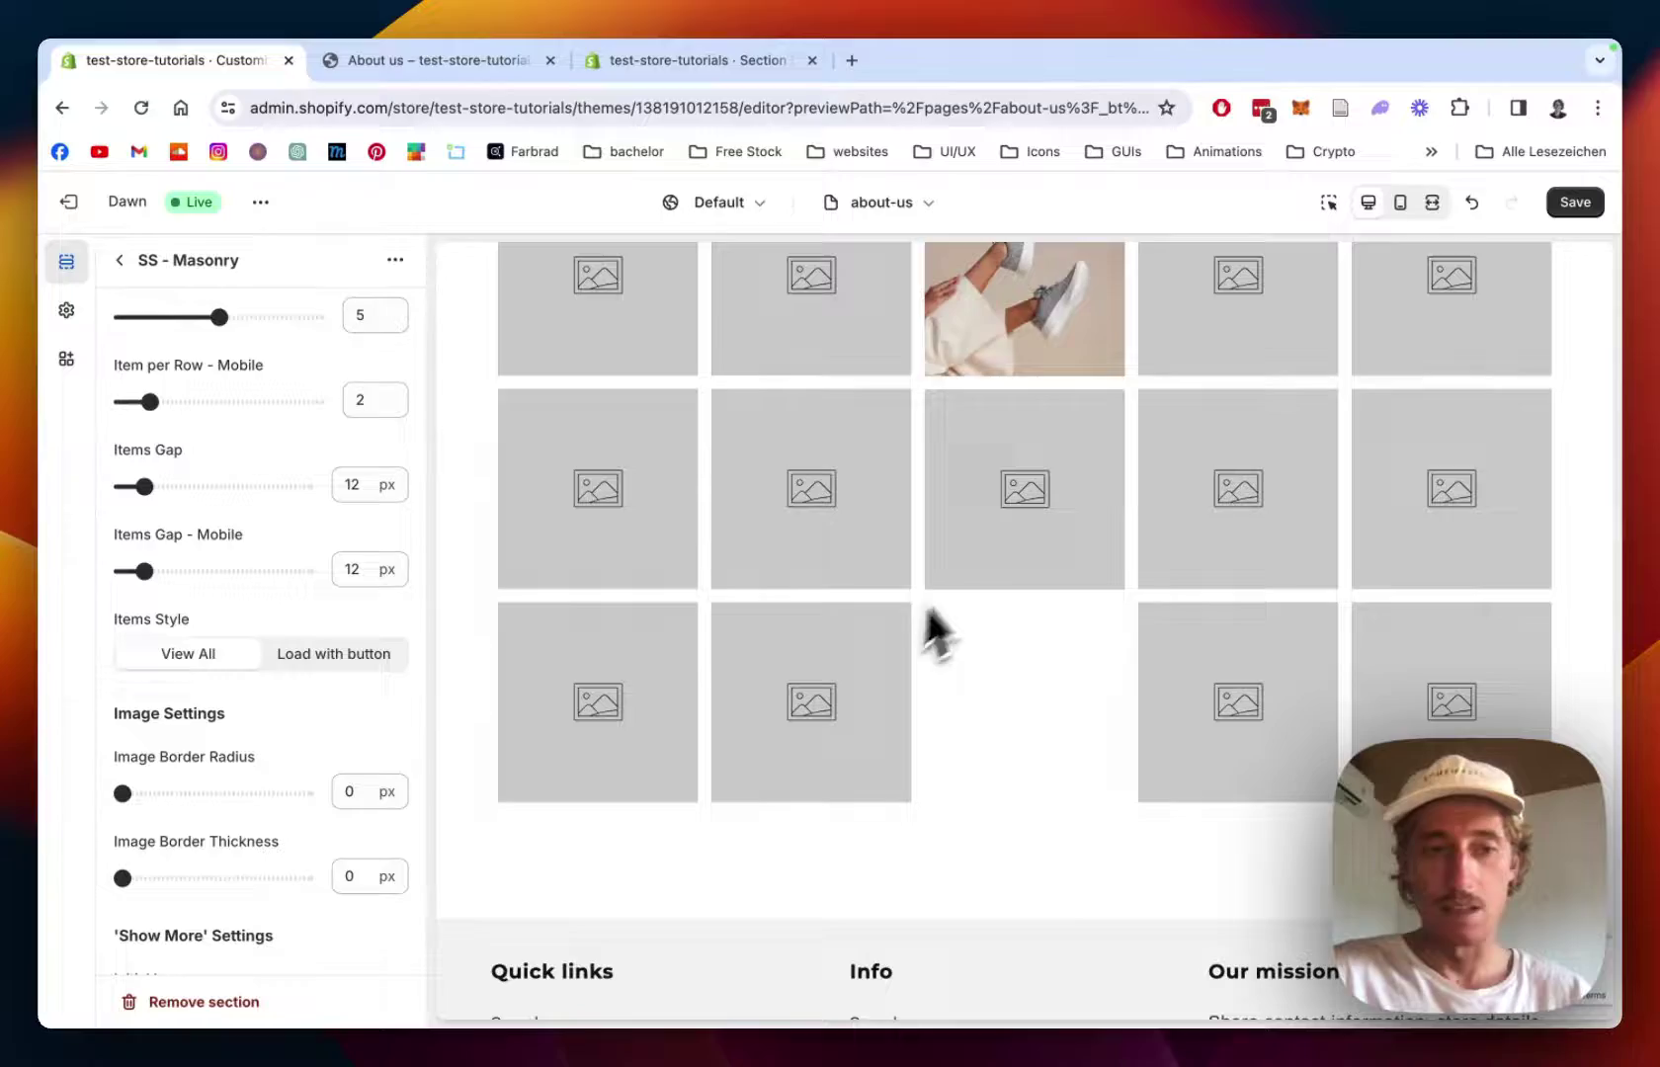
click(333, 653)
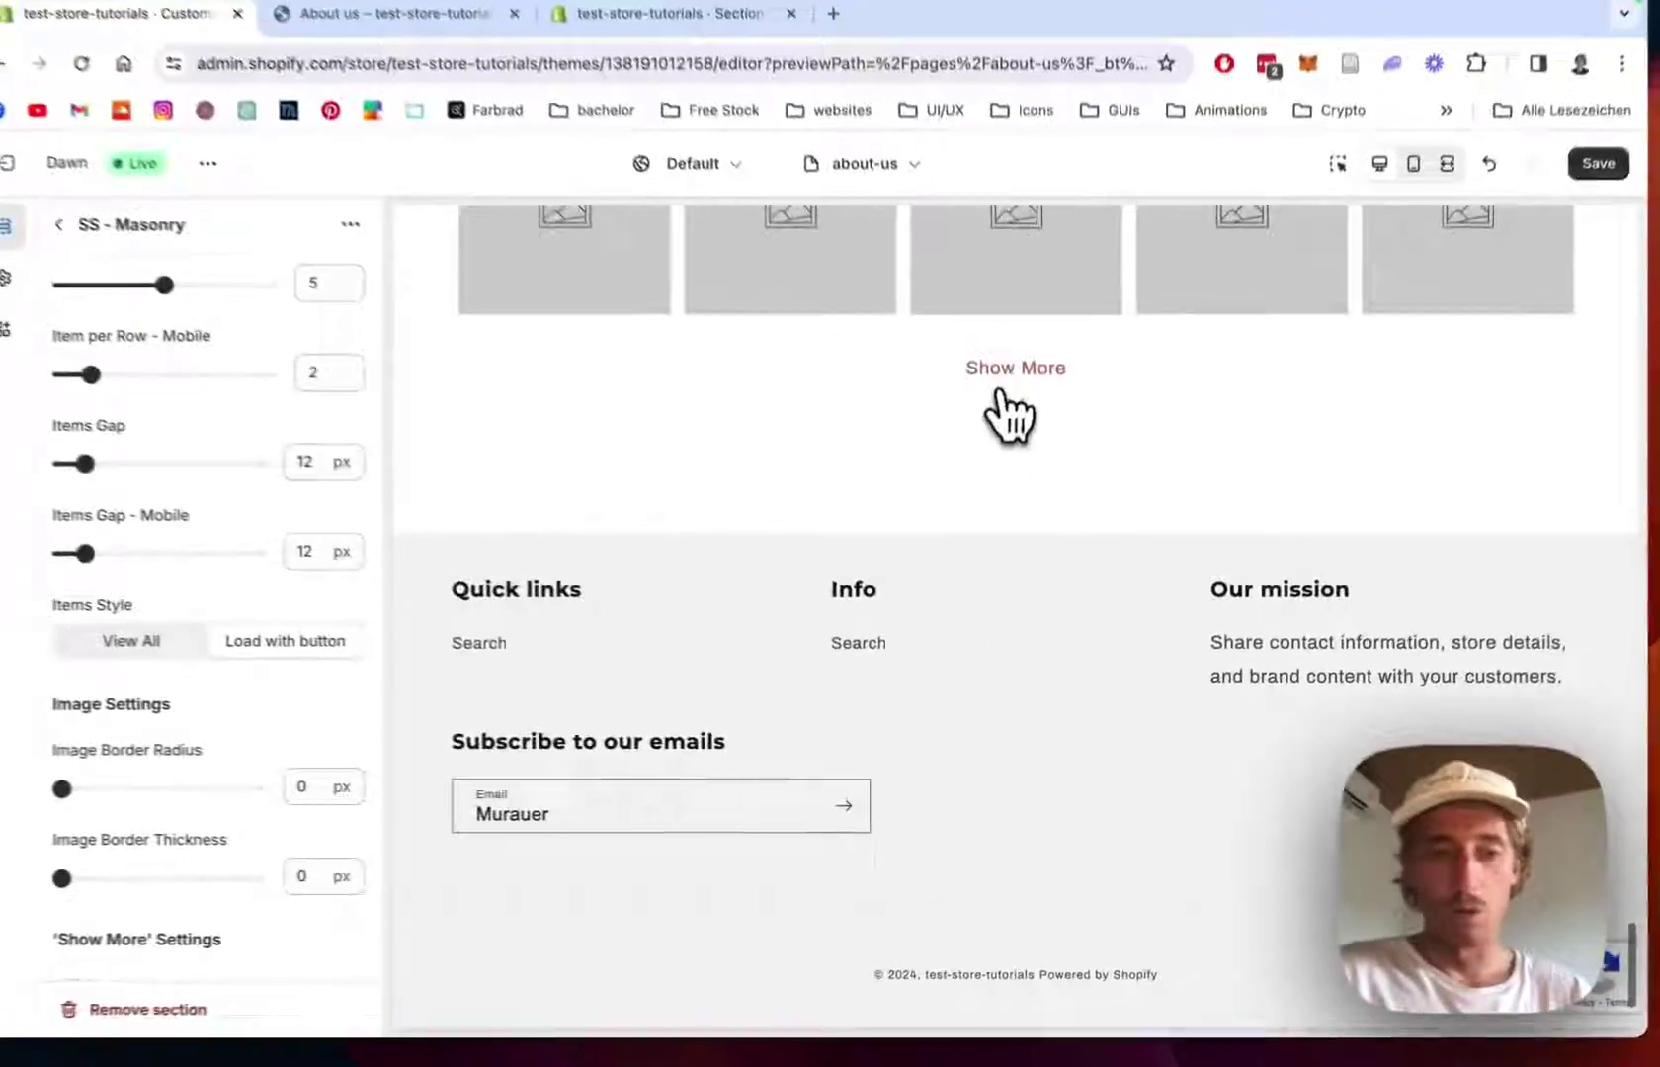
scroll(292, 603, down, 5)
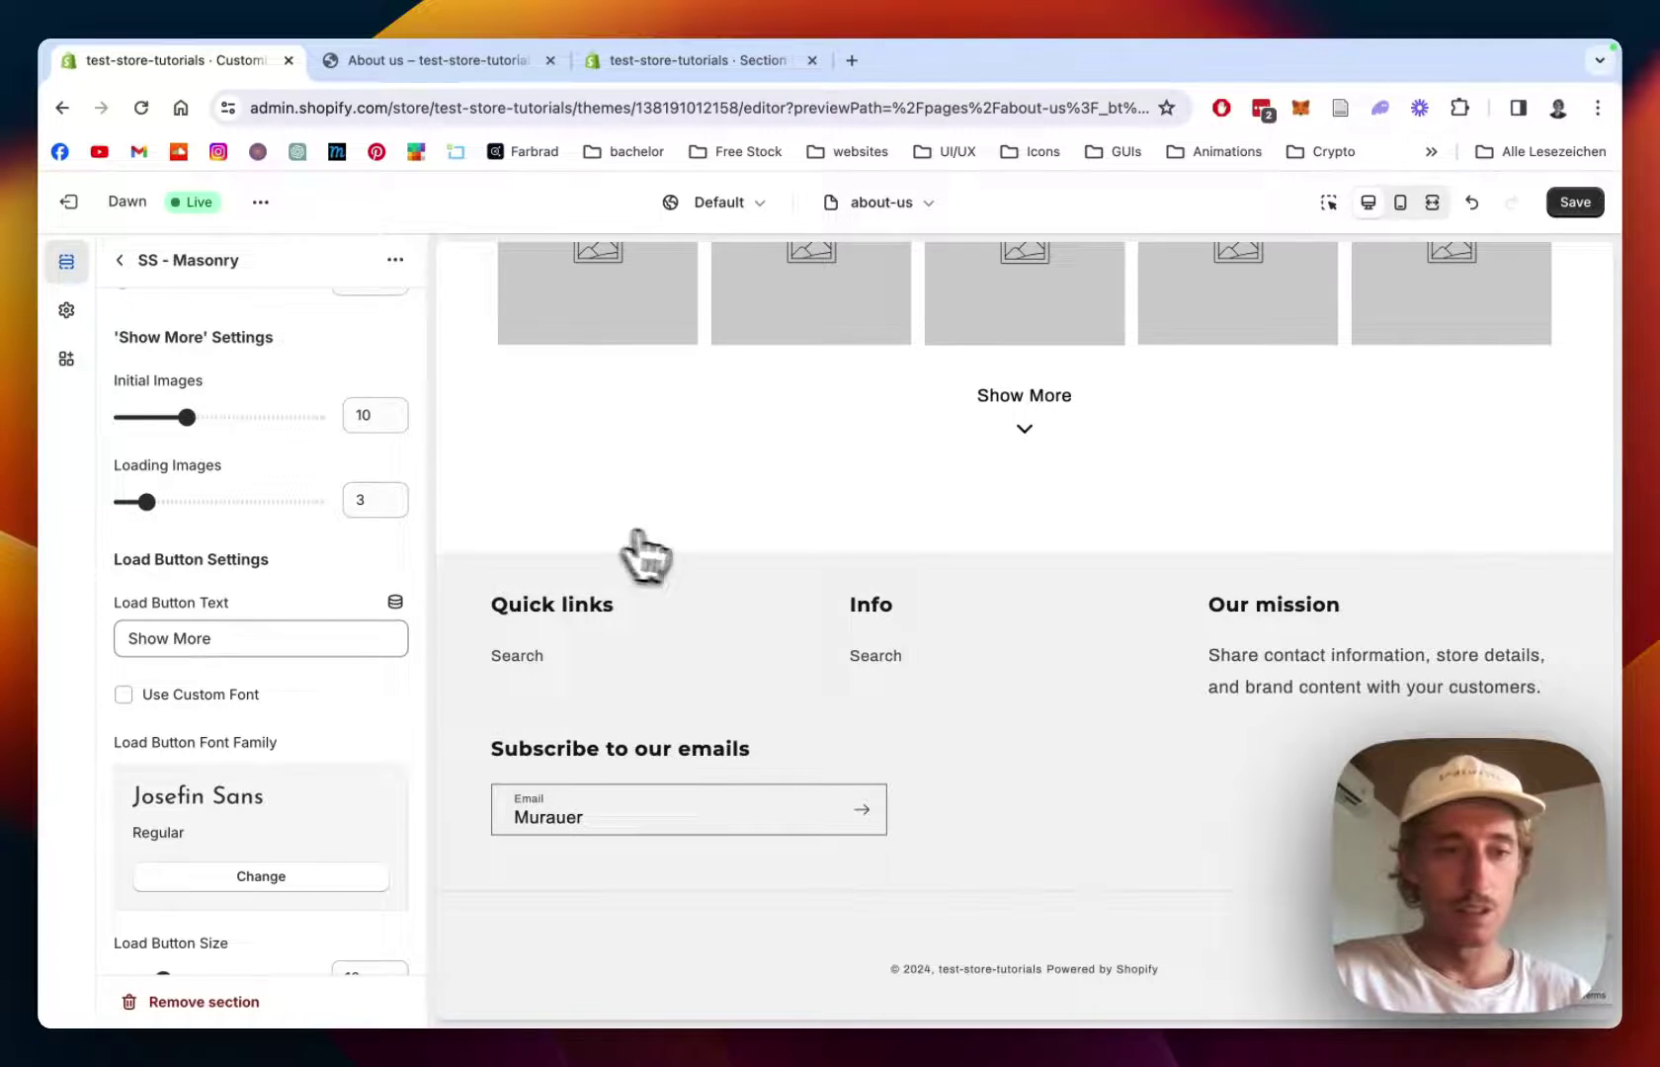
scroll(269, 666, down, 5)
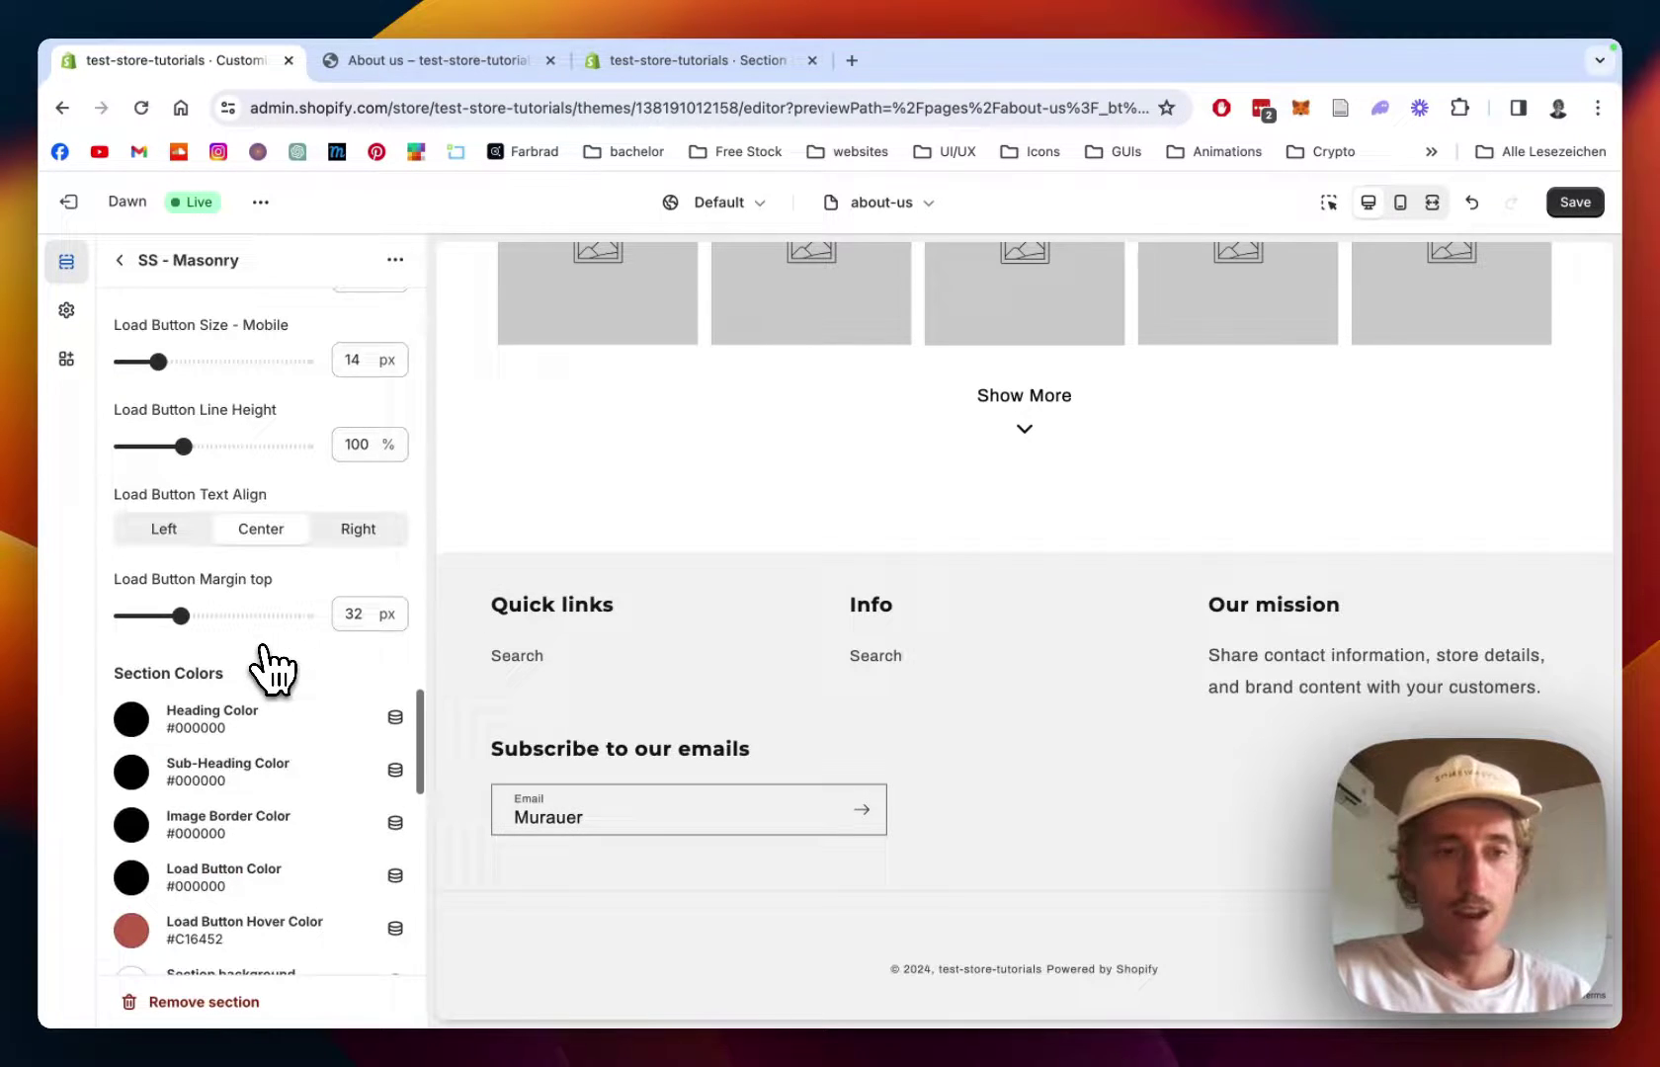
scroll(268, 666, down, 2)
scroll(269, 666, down, 1)
scroll(268, 666, down, 2)
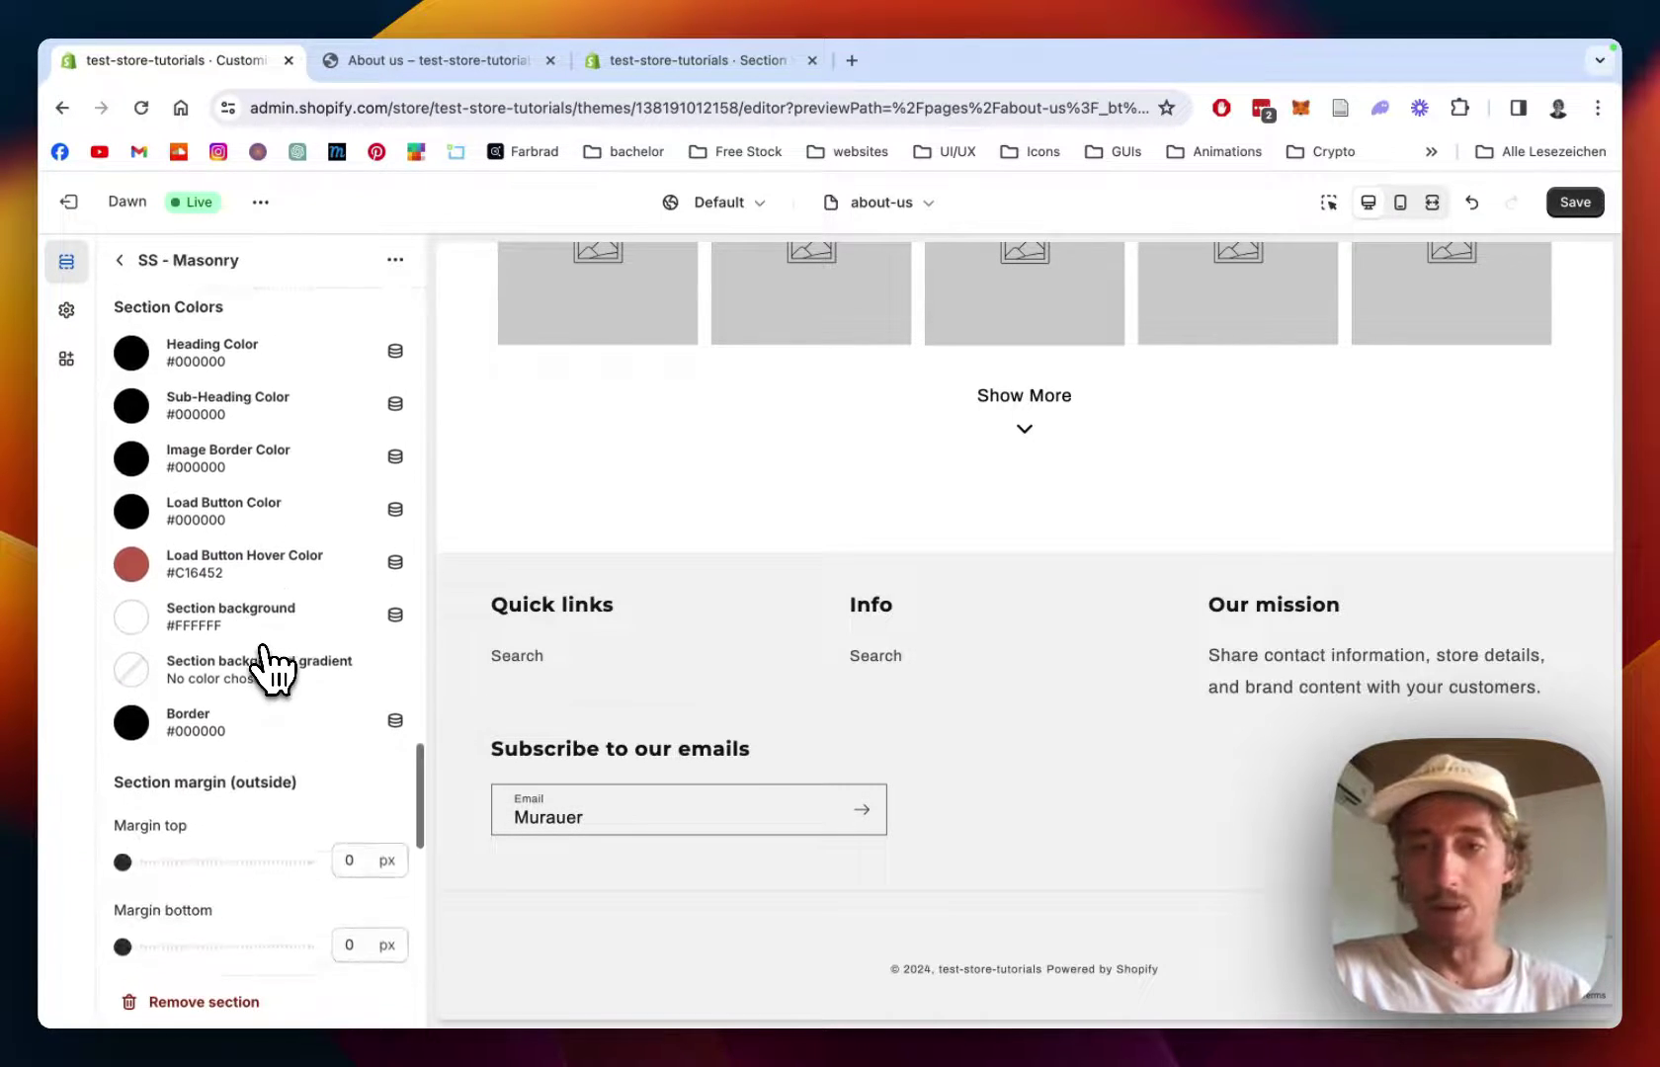
scroll(269, 666, down, 3)
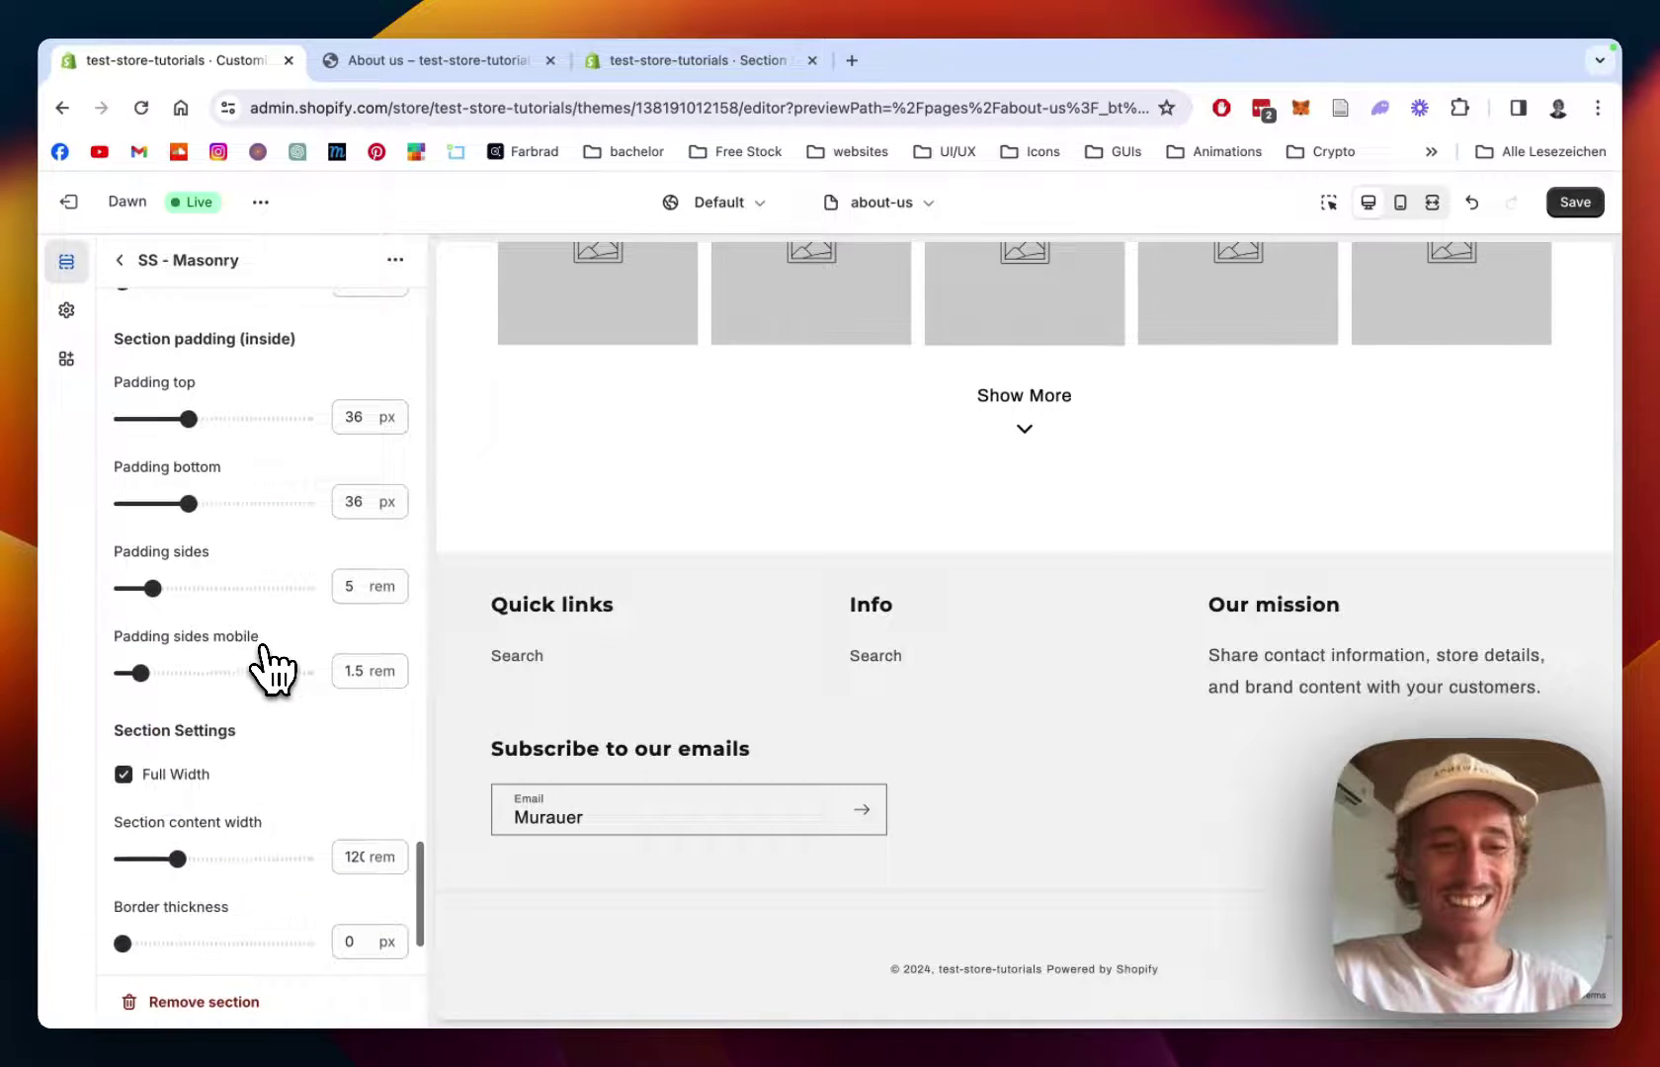
scroll(269, 666, up, 4)
scroll(268, 666, up, 3)
scroll(273, 666, up, 1)
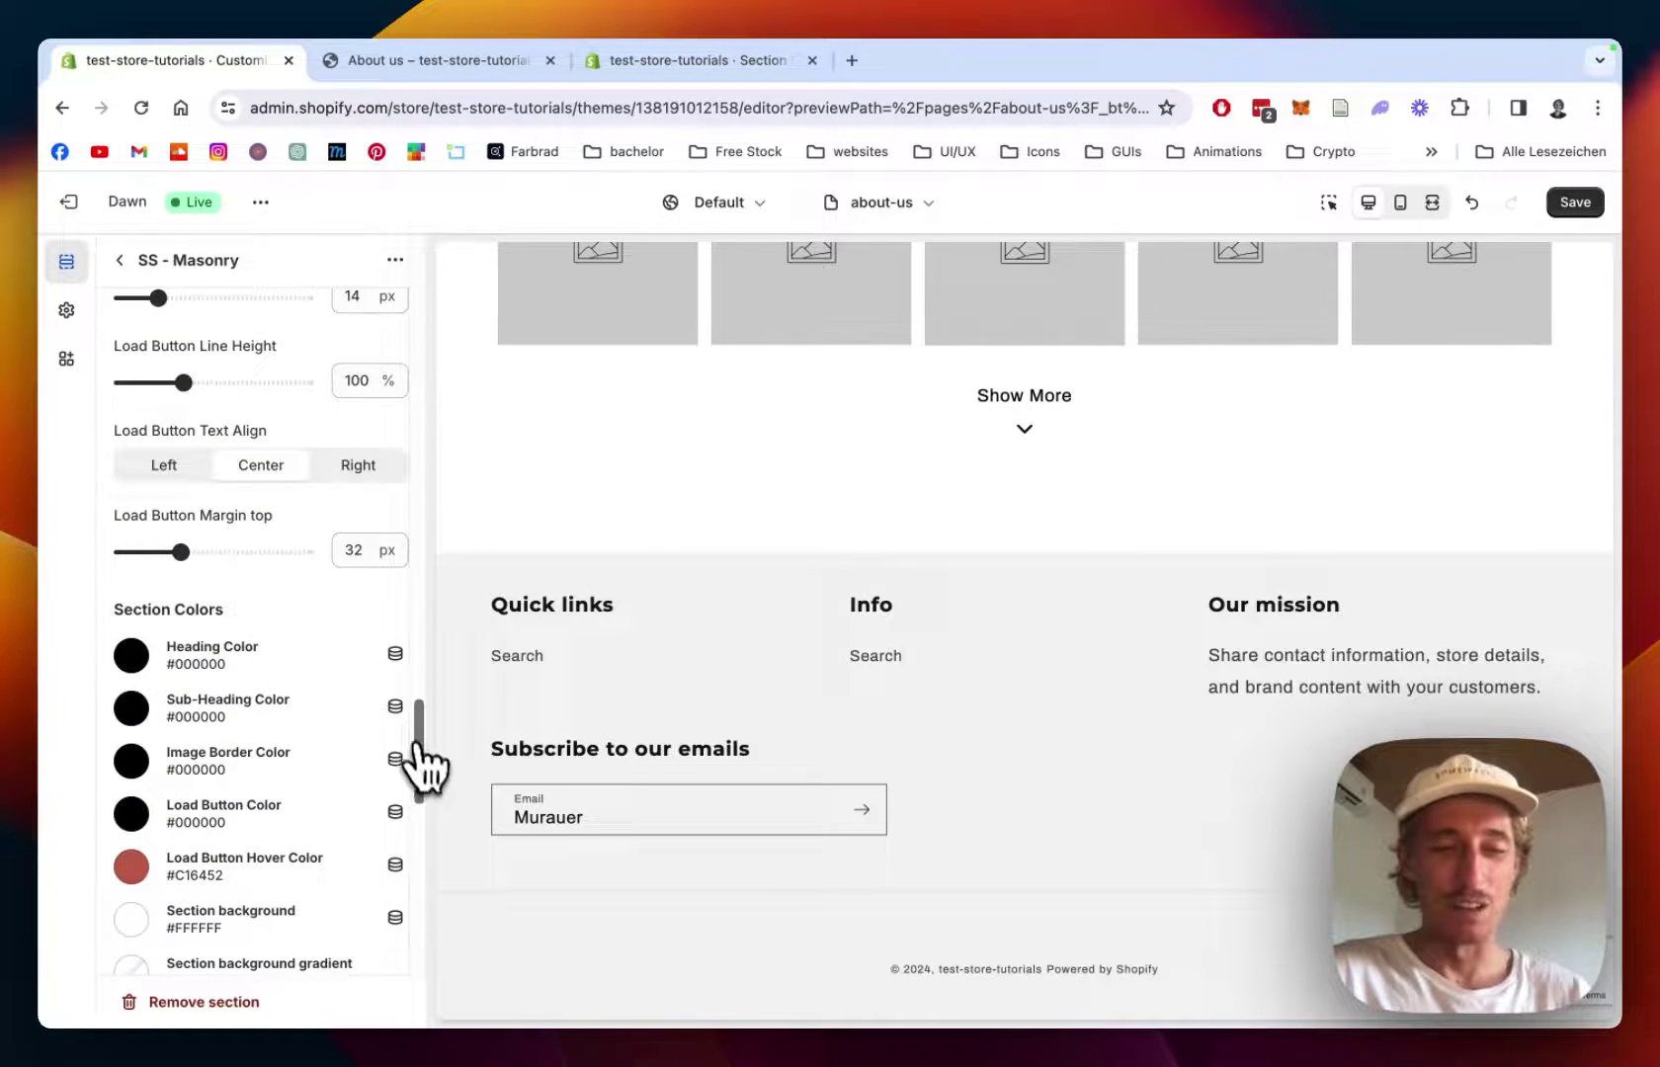
scroll(390, 746, down, 3)
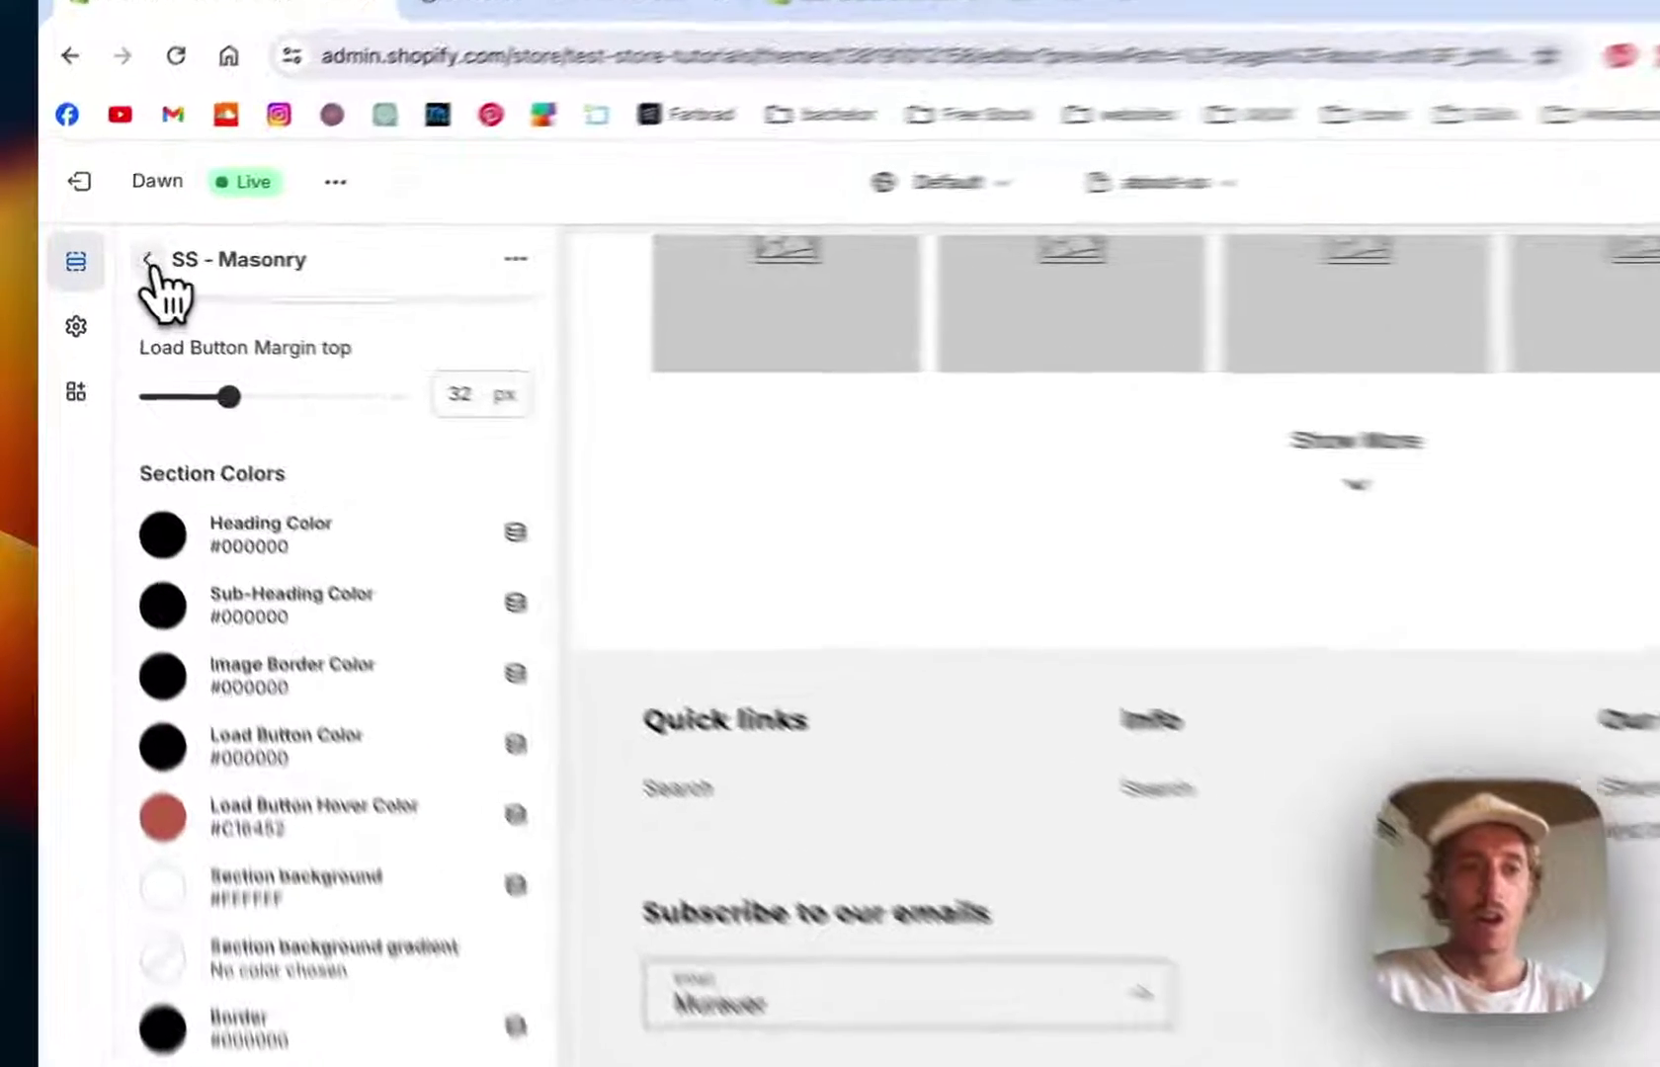
click(119, 260)
scroll(507, 345, down, 1)
scroll(574, 303, down, 5)
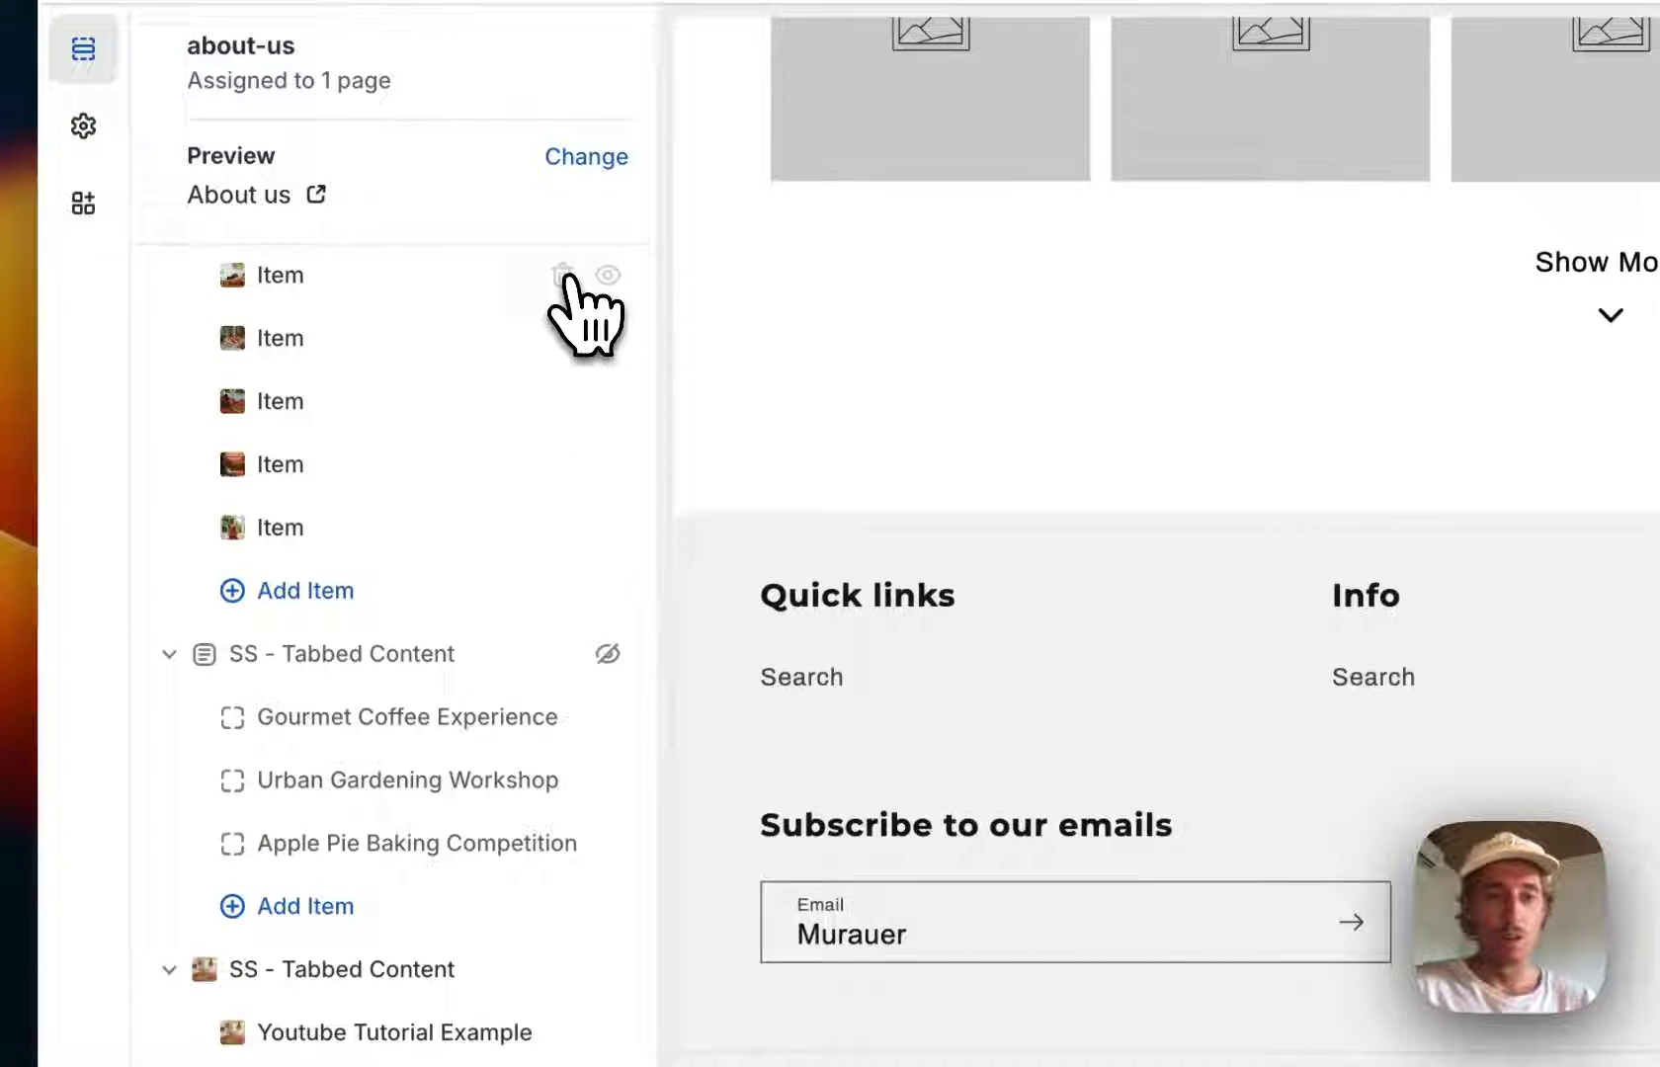
scroll(557, 727, up, 3)
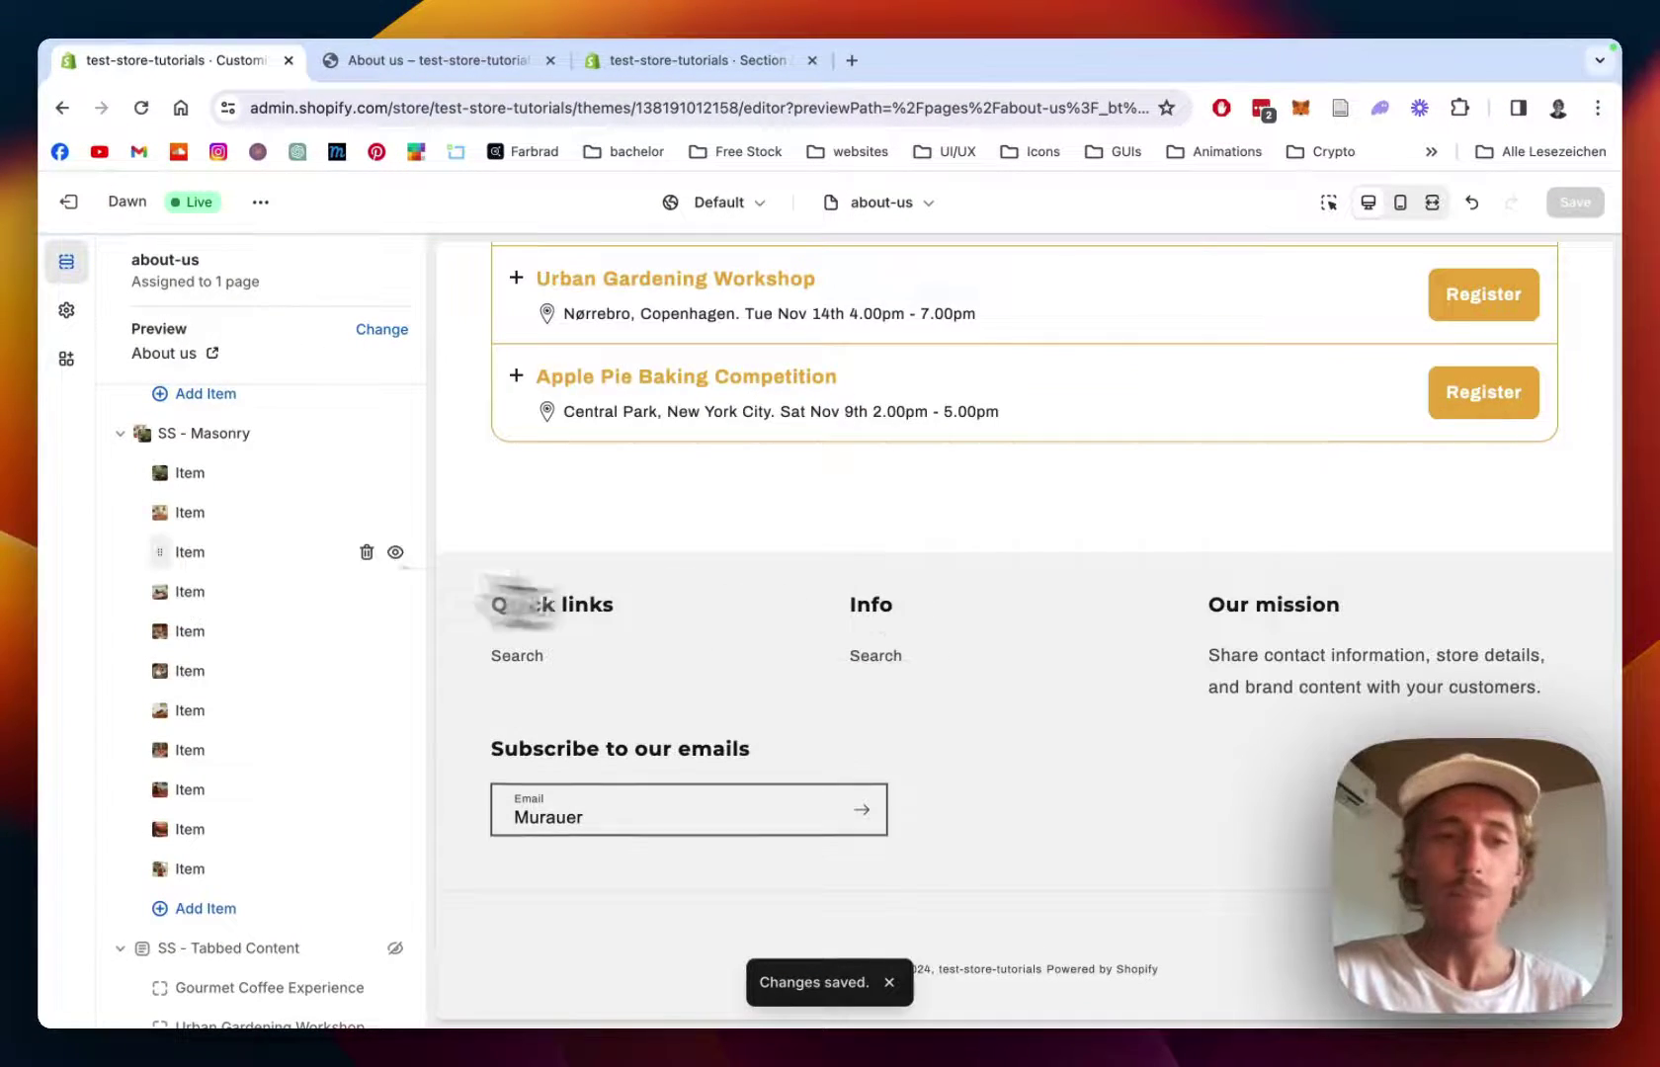
scroll(816, 637, up, 5)
scroll(838, 638, up, 3)
scroll(840, 637, down, 3)
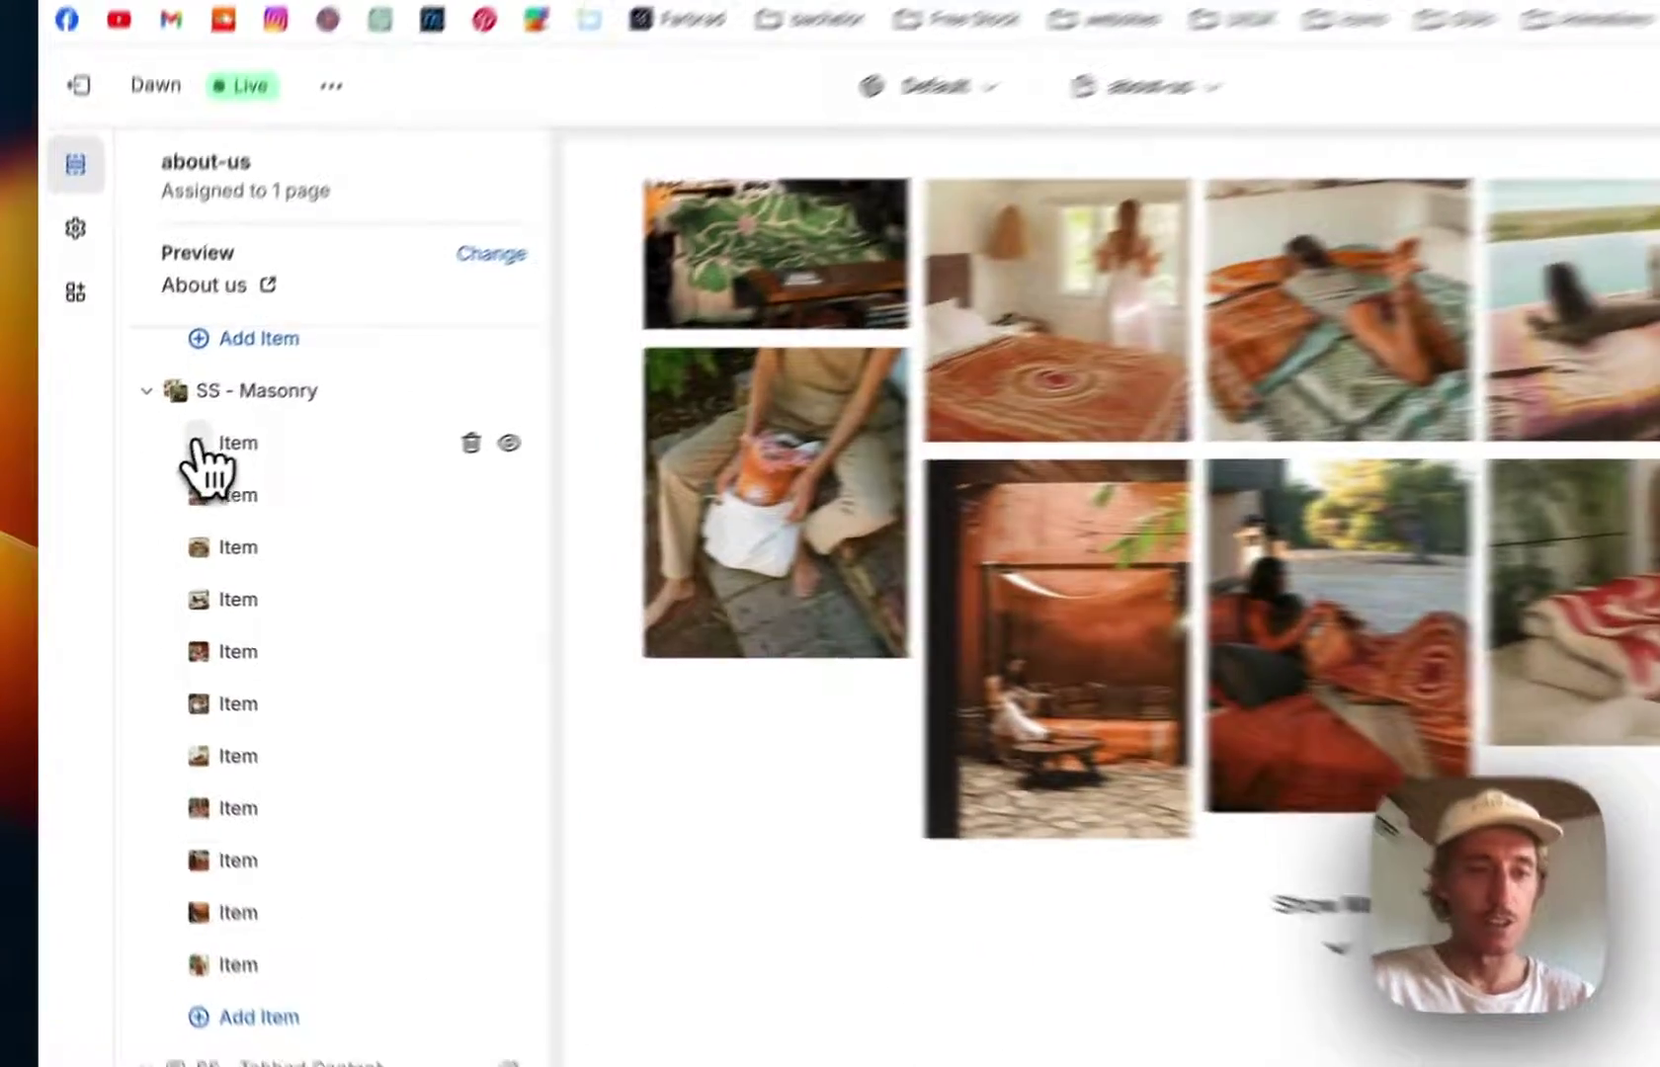
- Drag the first SS - Masonry item down to fifth position and save the page
drag(153, 483, 156, 640)
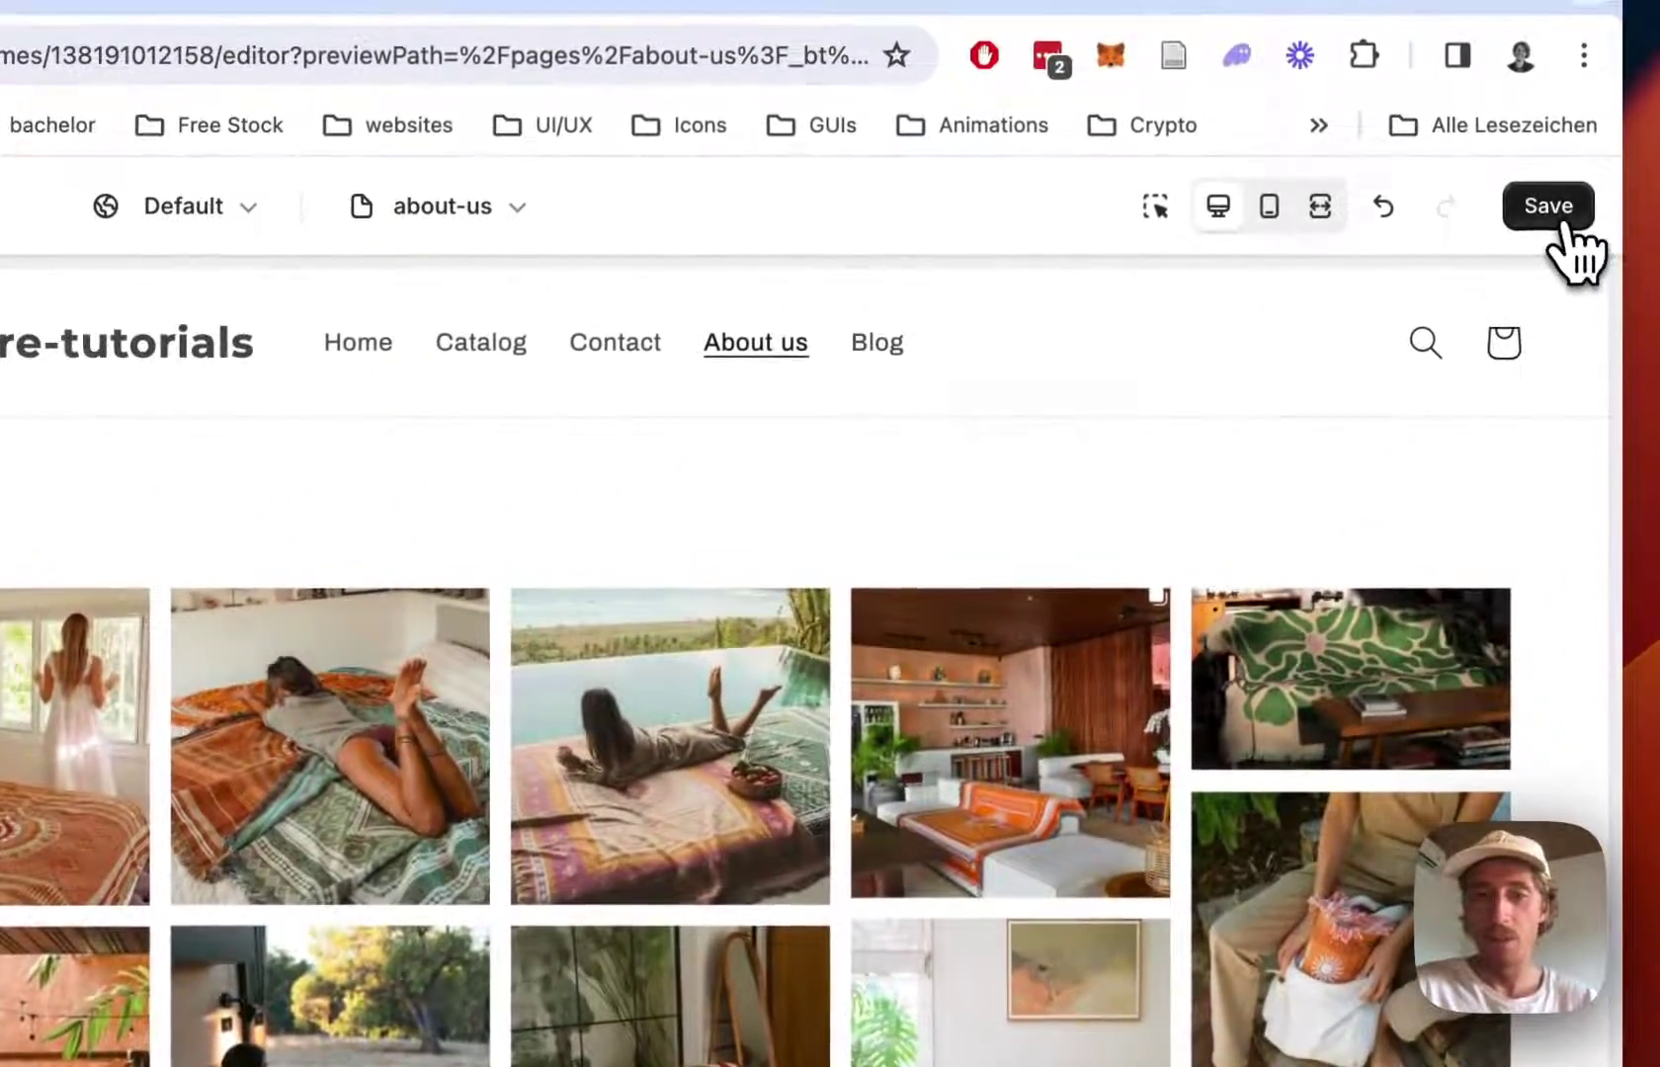
click(1560, 207)
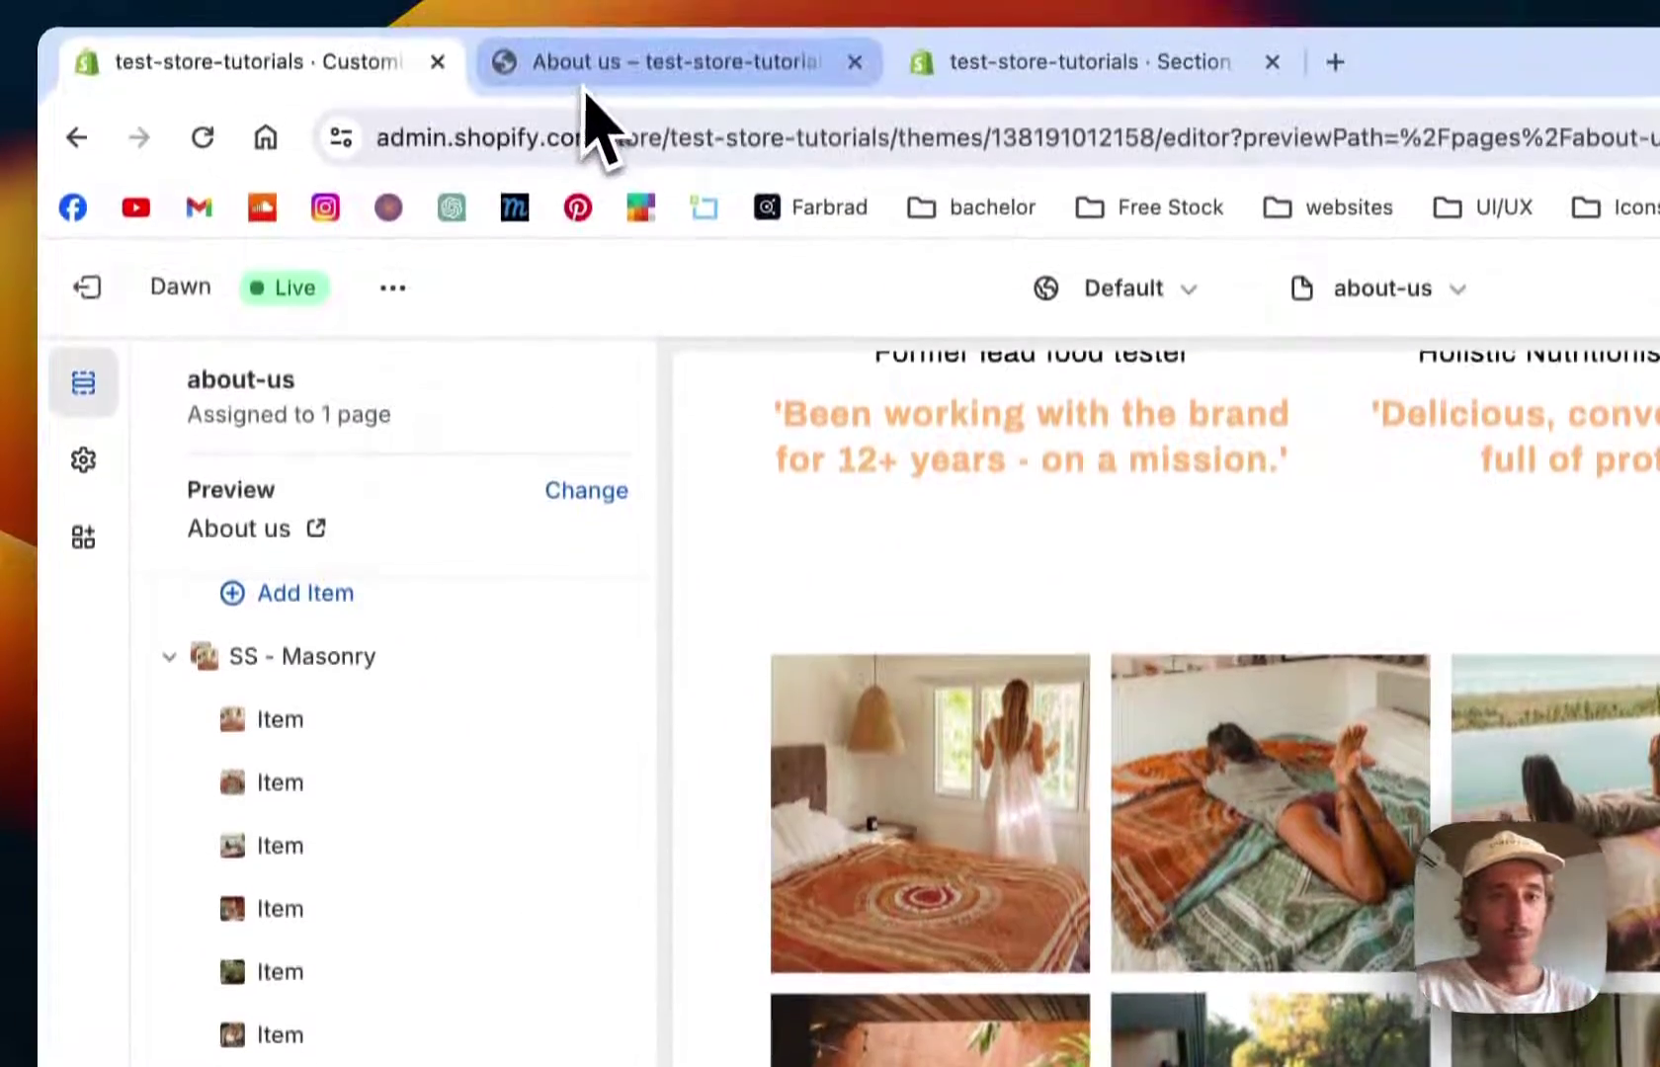
- Reload the live About us storefront tab to see the reordered gallery
click(584, 71)
key(super+r)
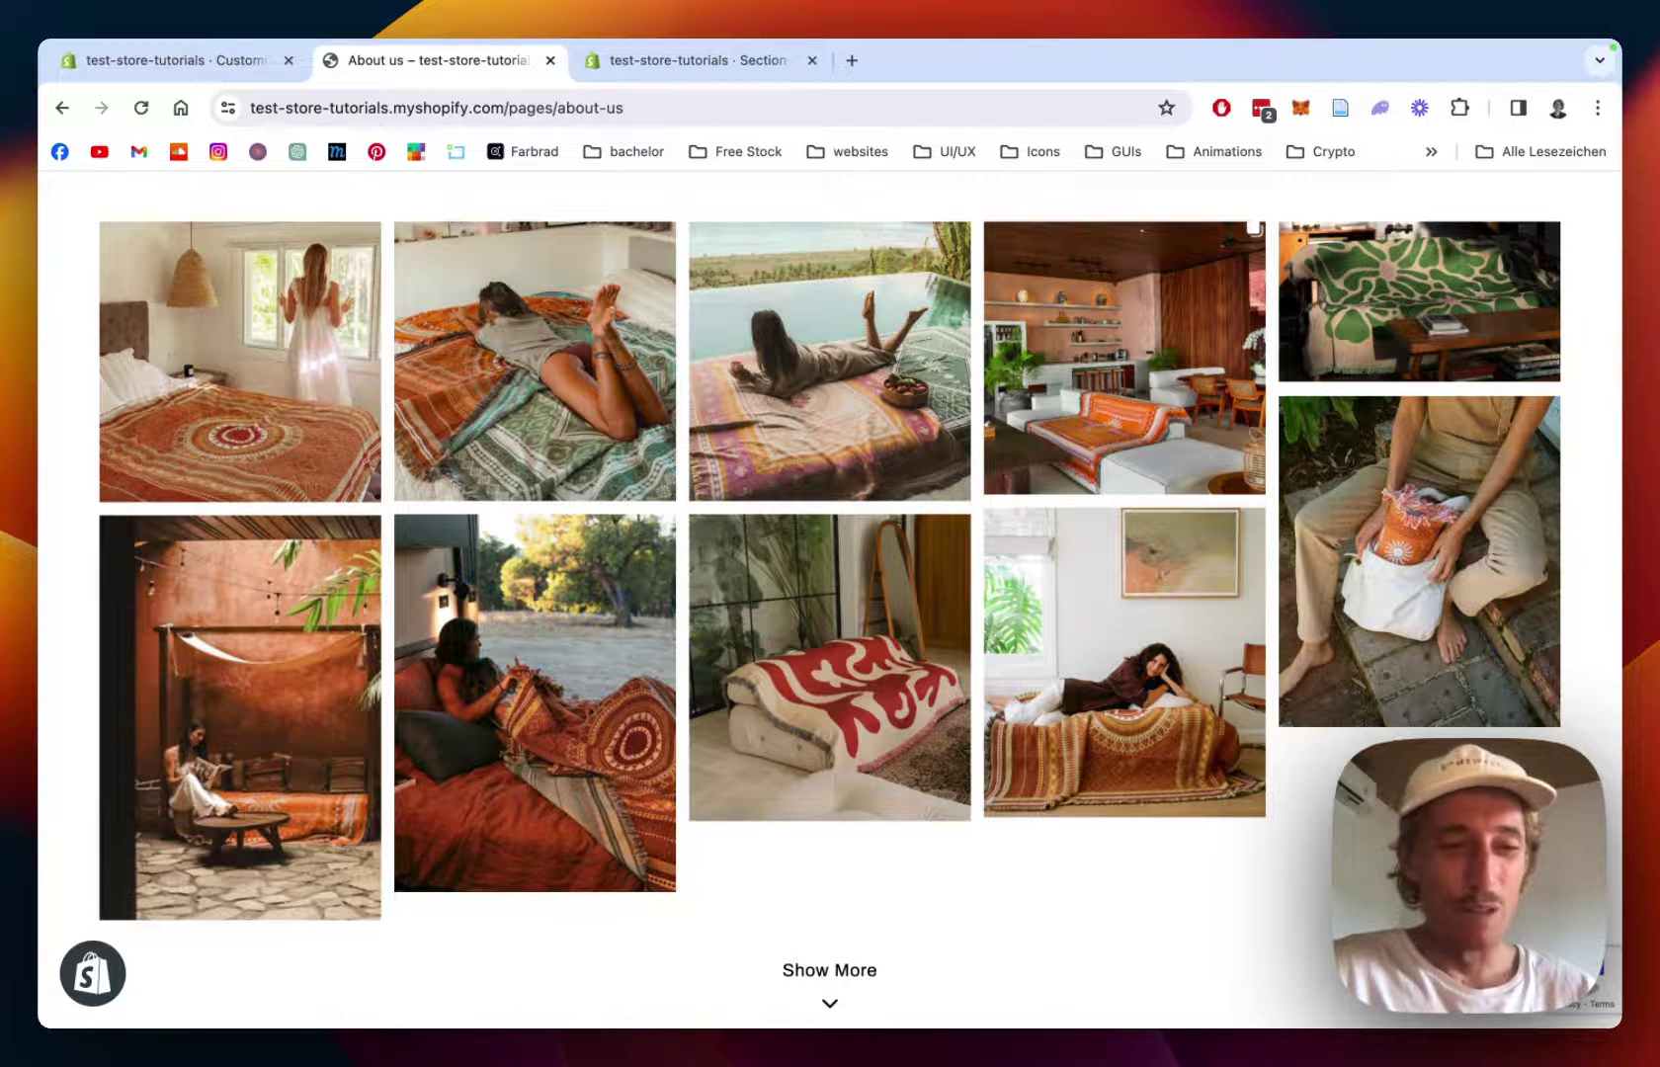
scroll(830, 584, down, 1)
scroll(830, 584, up, 2)
scroll(830, 584, up, 1)
scroll(830, 584, down, 3)
scroll(830, 584, down, 2)
scroll(830, 584, up, 3)
scroll(830, 584, down, 1)
scroll(830, 584, down, 1)
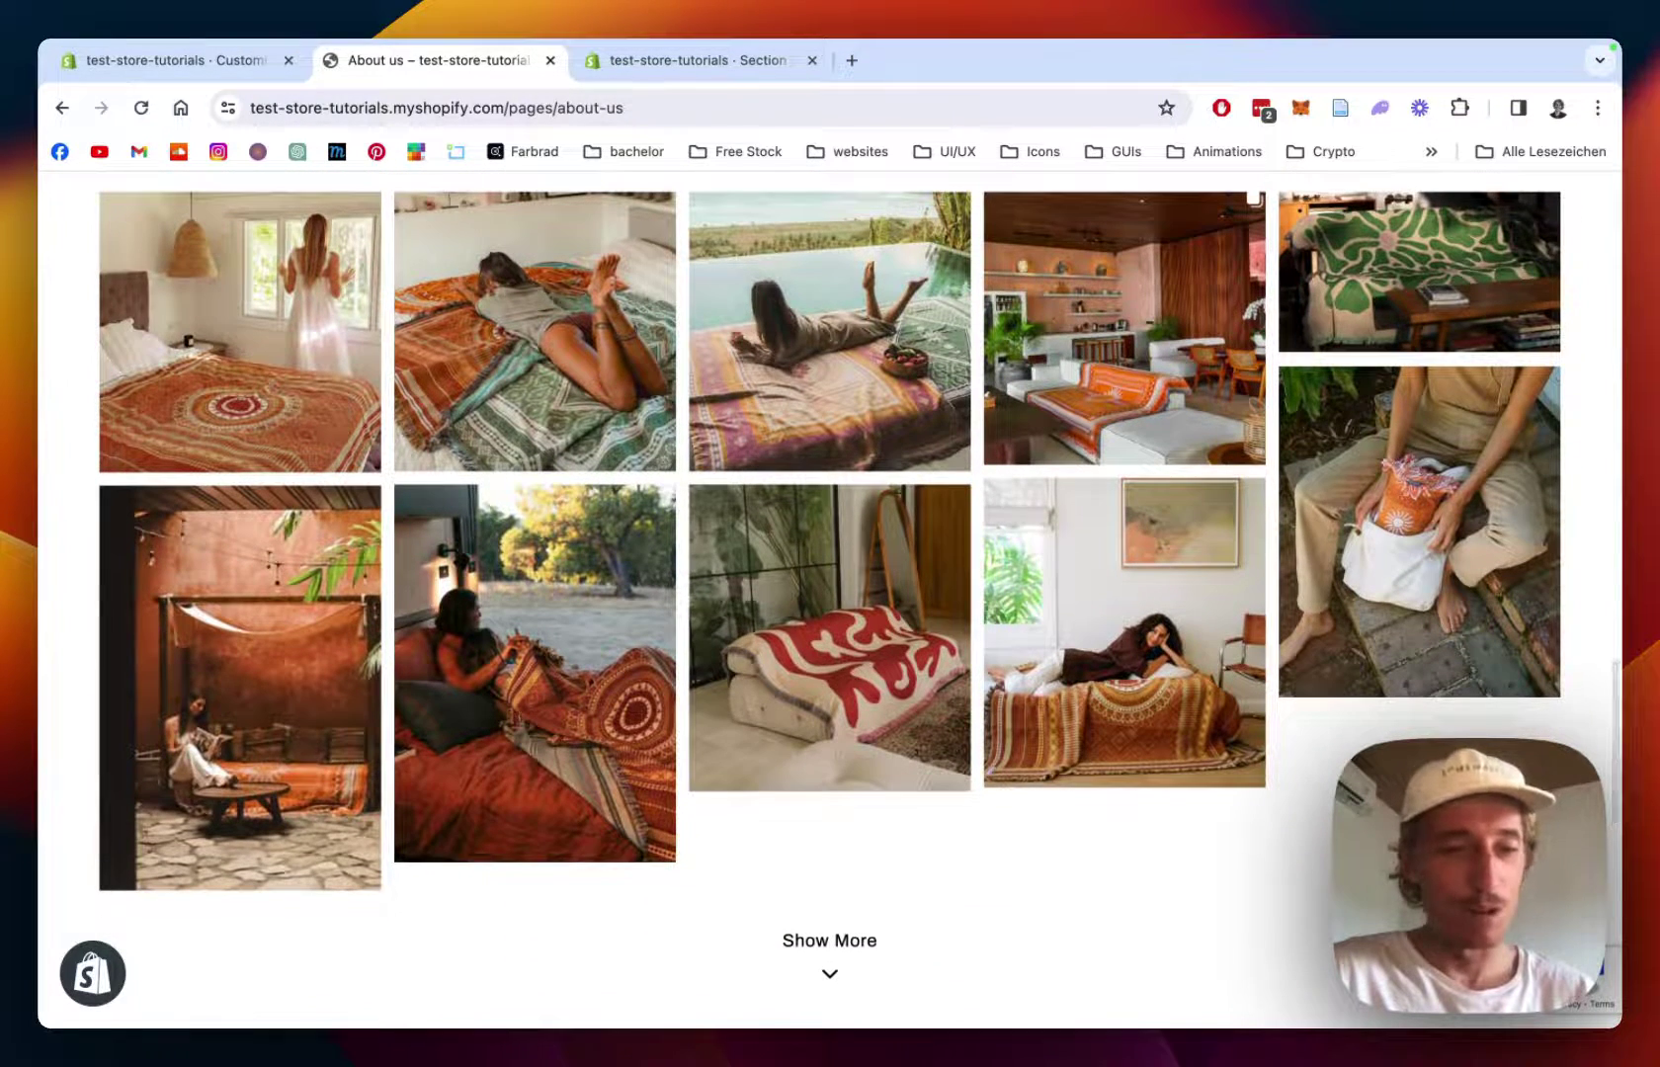